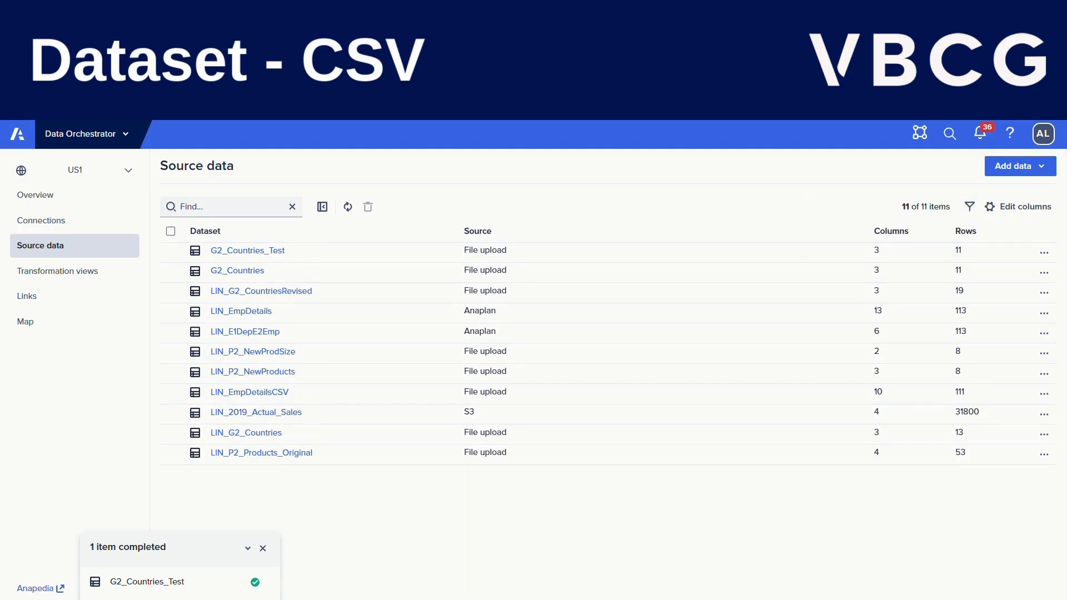
# Step: Resync the G2_Countries_Test dataset by uploading G2_NewCountries.csv, and open the dataset to review its rows
pyautogui.click(222, 252)
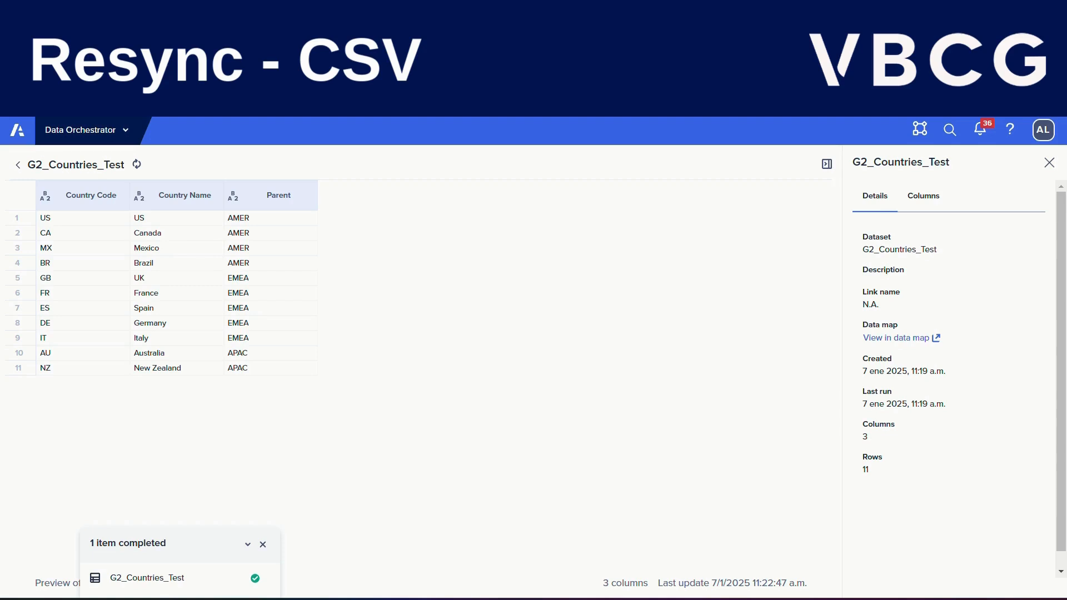
pyautogui.click(18, 164)
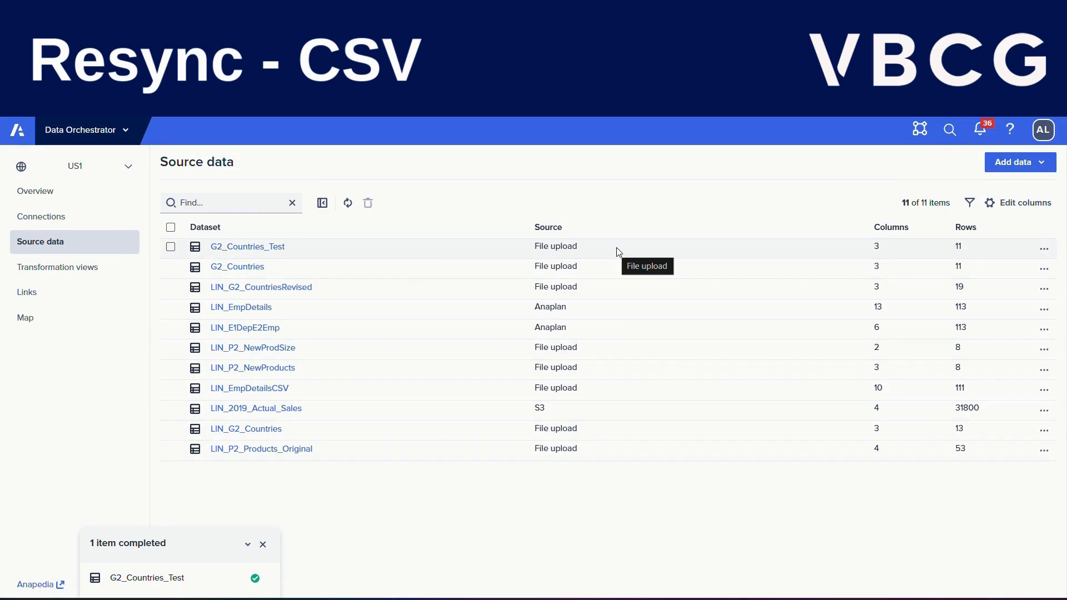
pyautogui.click(1045, 252)
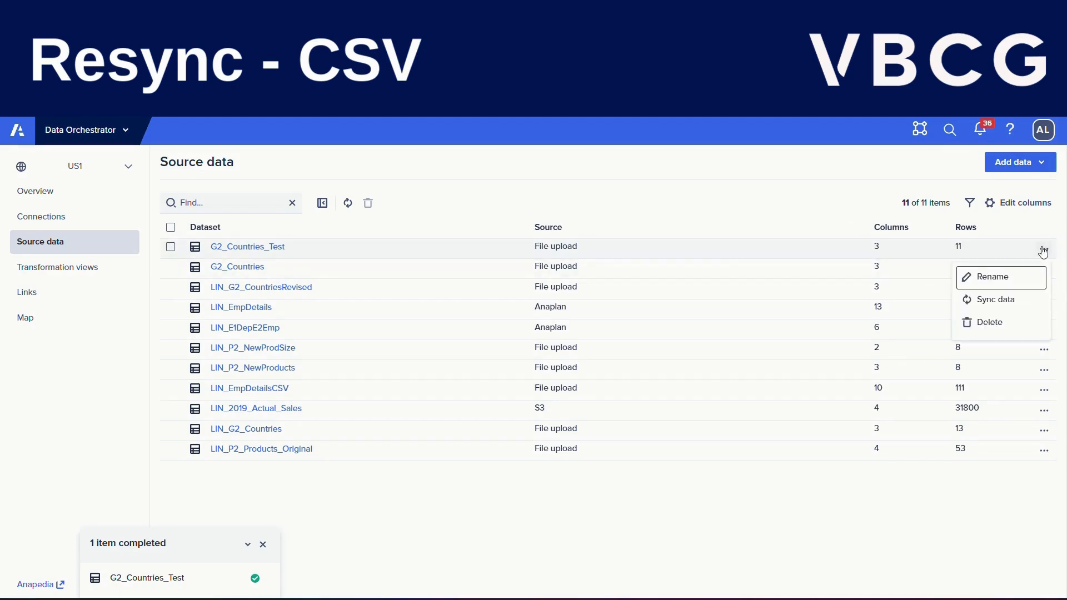
pyautogui.click(995, 306)
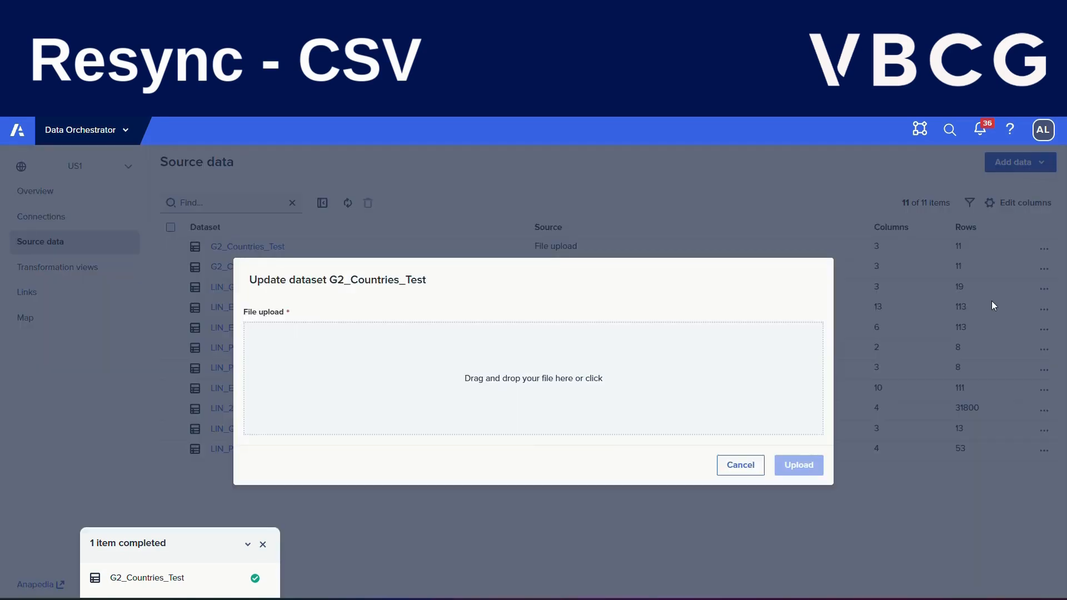
pyautogui.click(742, 347)
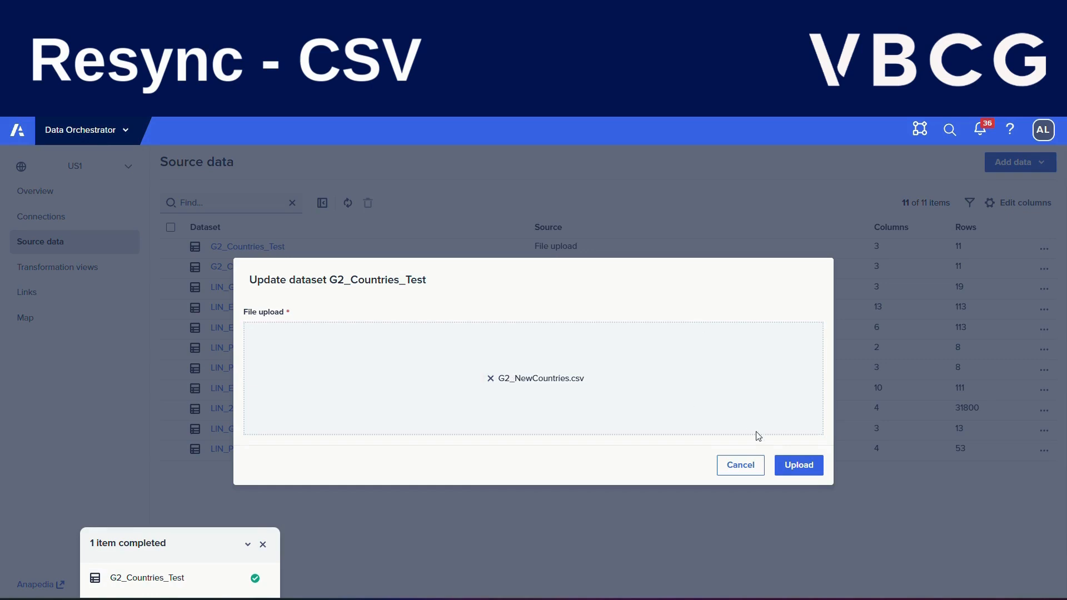
pyautogui.click(798, 465)
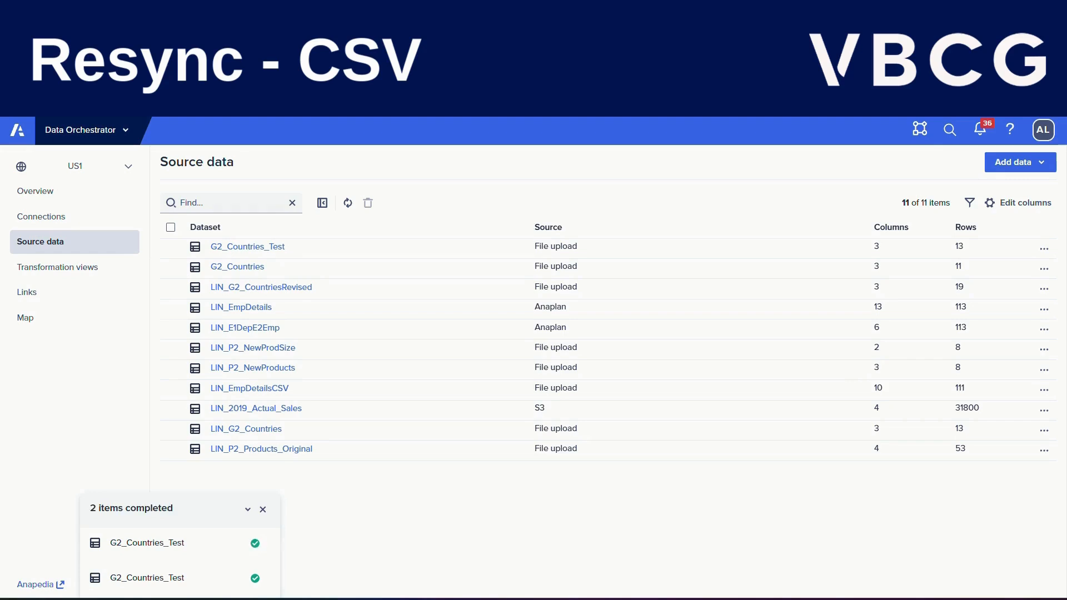
pyautogui.click(267, 249)
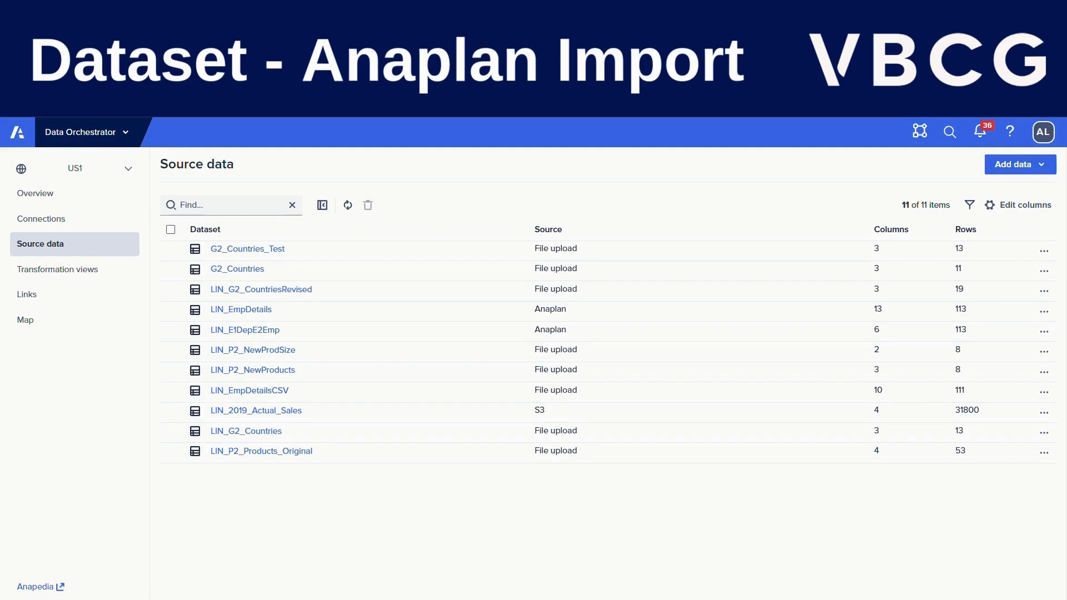
# Step: Start adding source data from a model, choosing the VBCG Training workspace and the LIN_HR-UCC model
pyautogui.click(1017, 165)
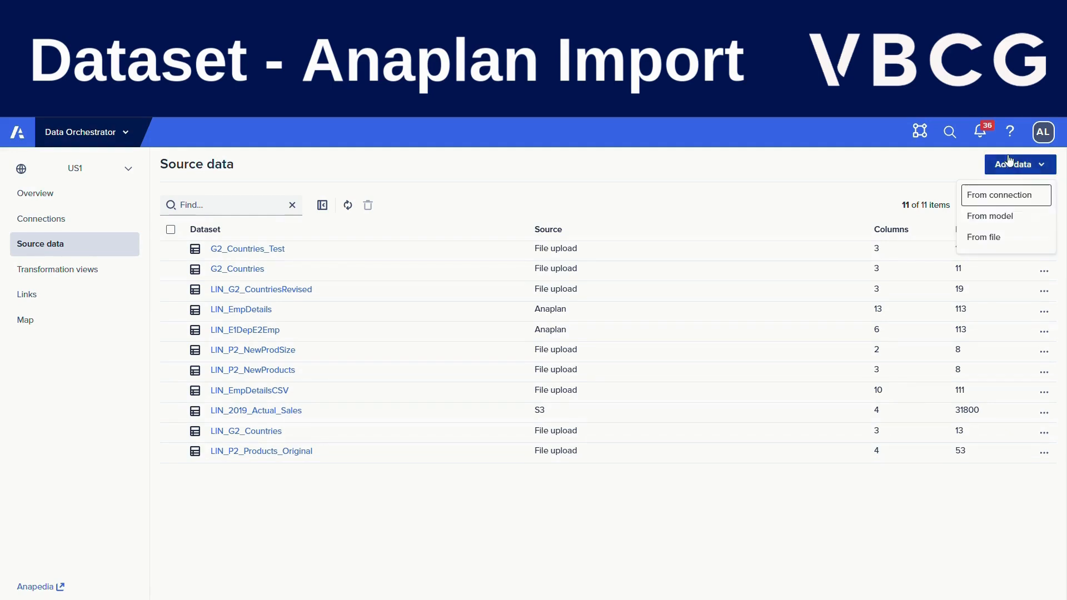
pyautogui.click(981, 222)
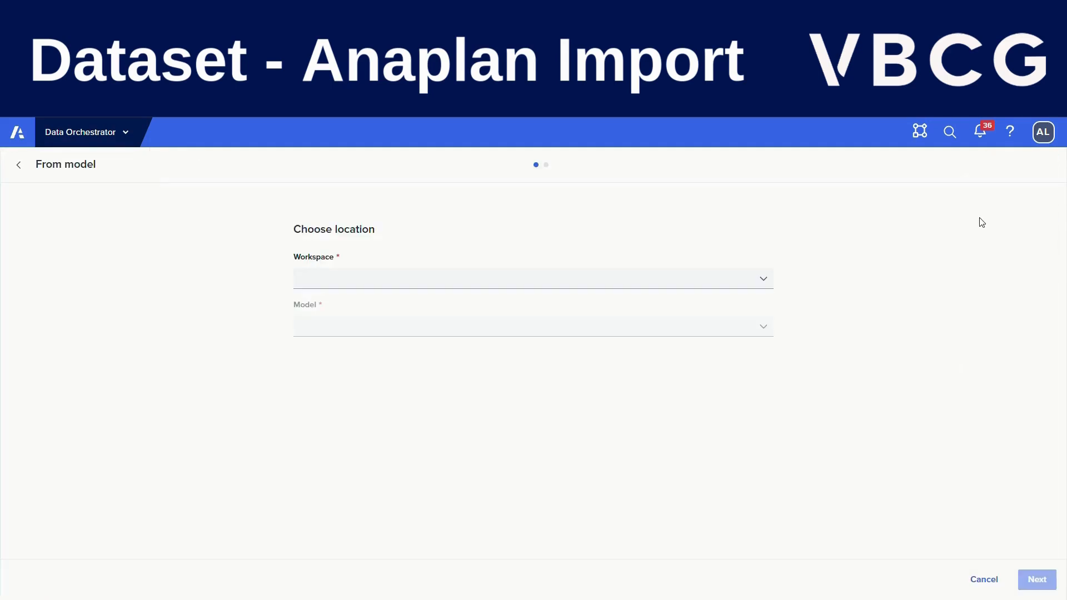
pyautogui.click(585, 276)
pyautogui.click(461, 315)
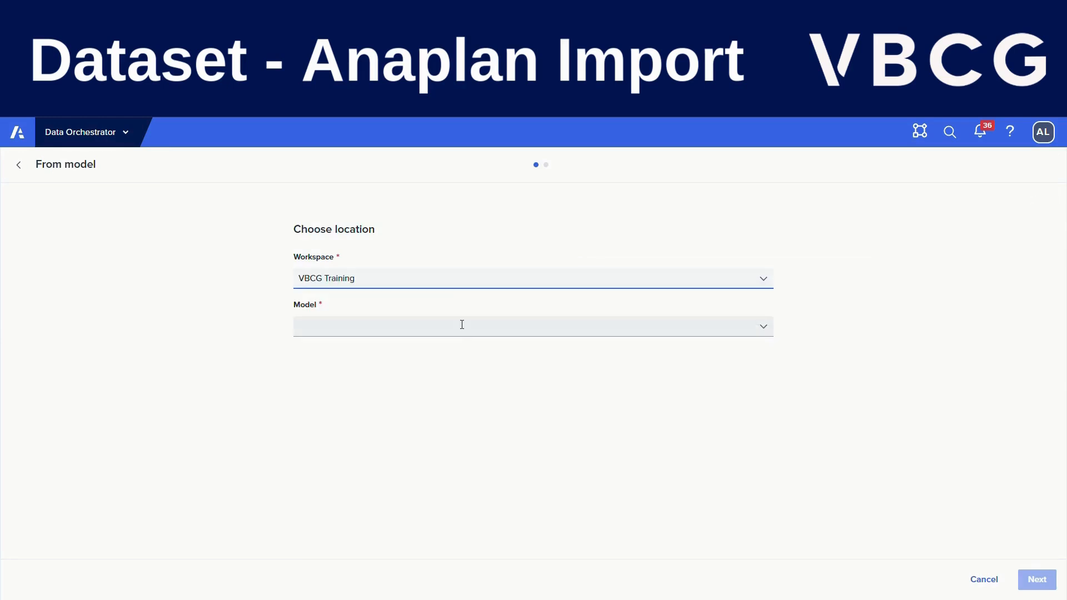
pyautogui.click(463, 325)
pyautogui.write('HR-UCC')
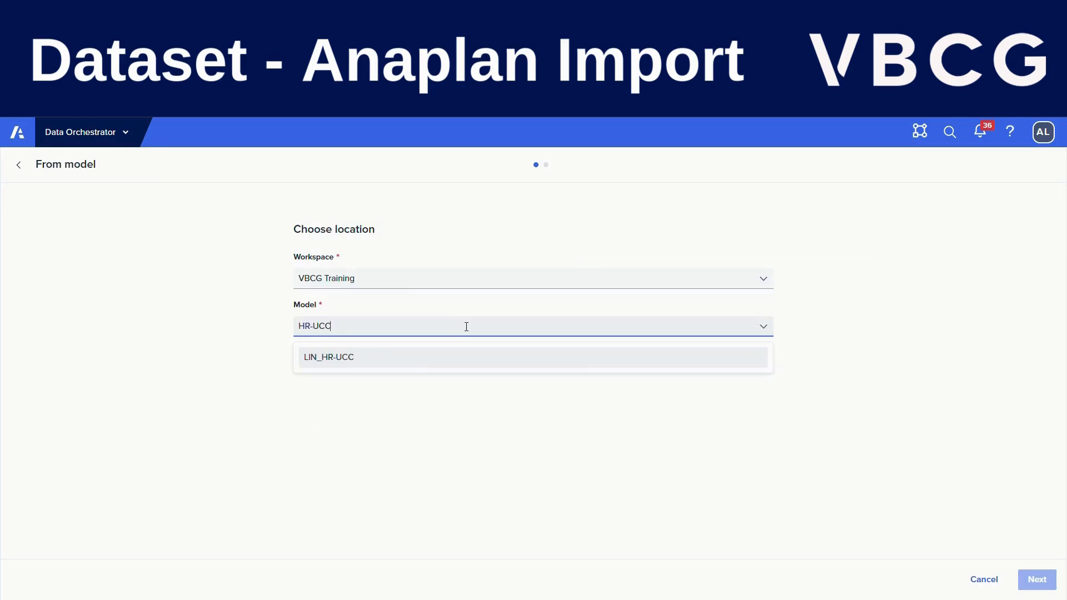
pyautogui.click(420, 360)
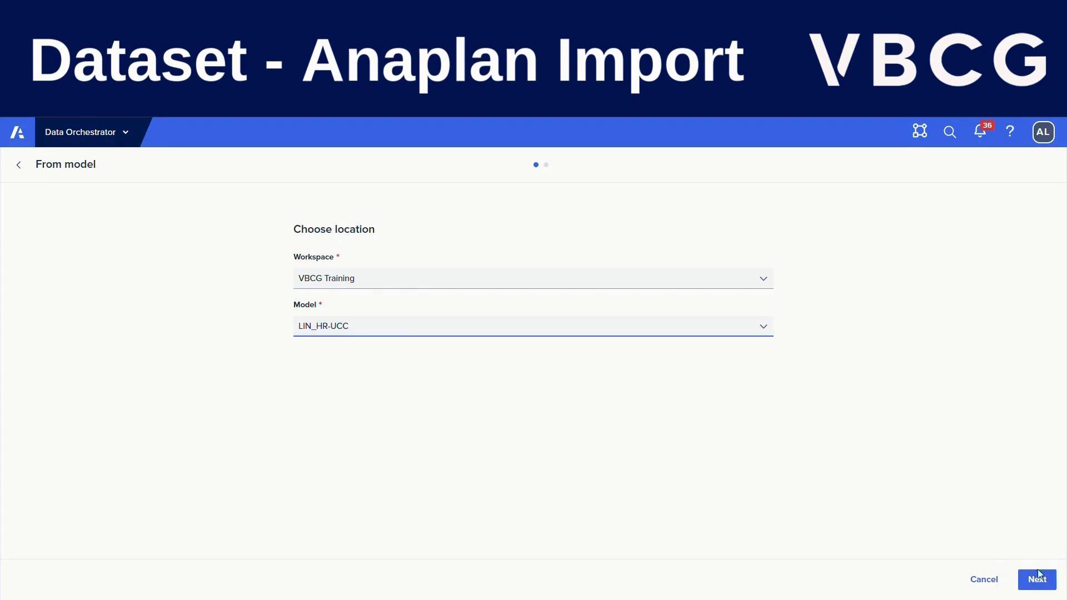
pyautogui.click(1037, 579)
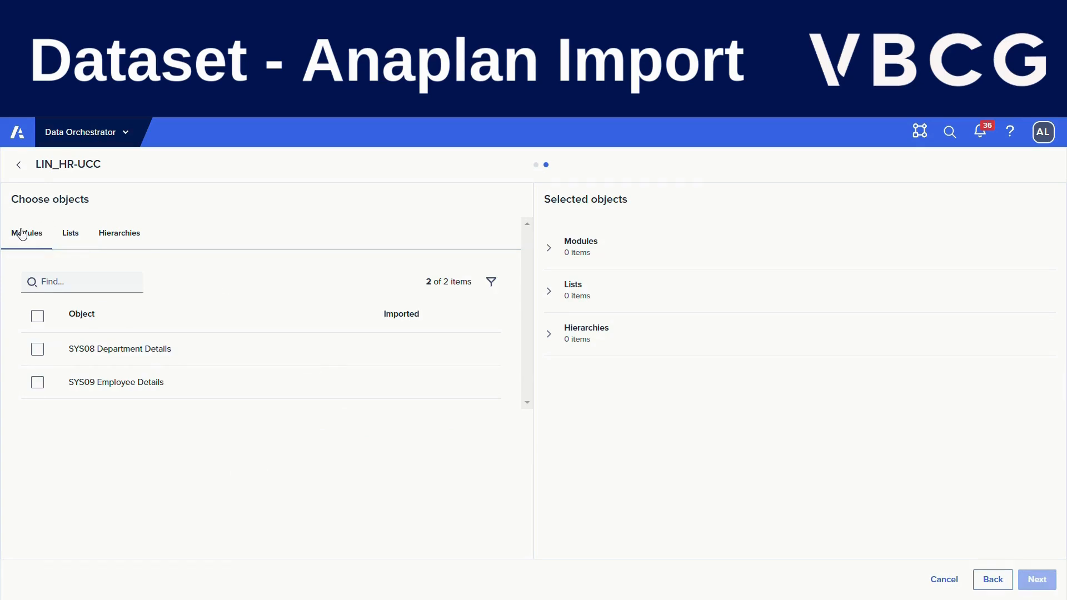
# Step: Select the SYS09 Employee Details module and the Country Flat list as objects to import
pyautogui.click(70, 234)
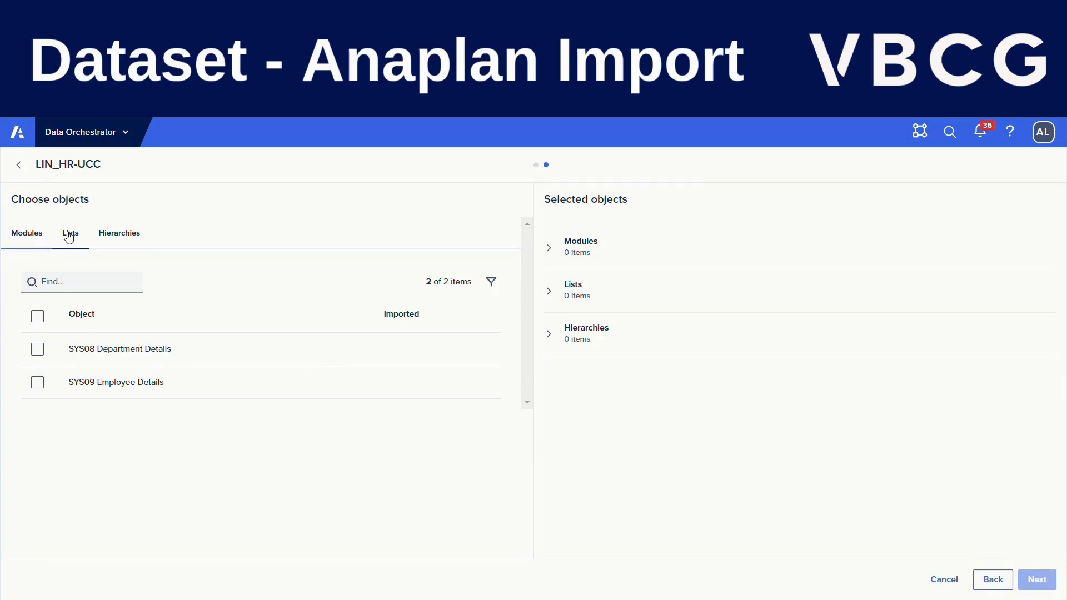
pyautogui.click(137, 235)
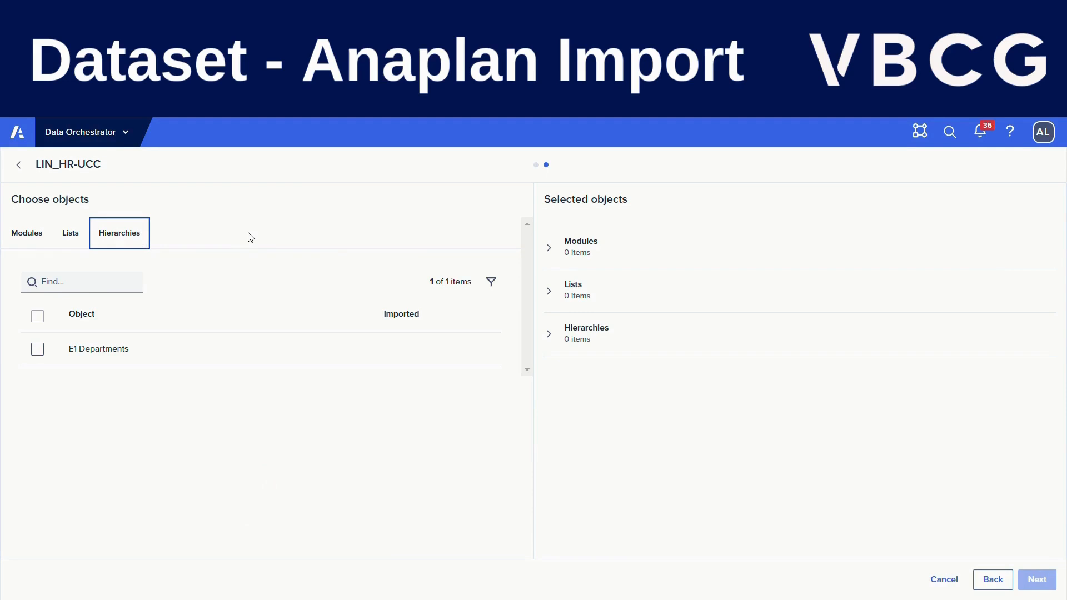
pyautogui.click(21, 233)
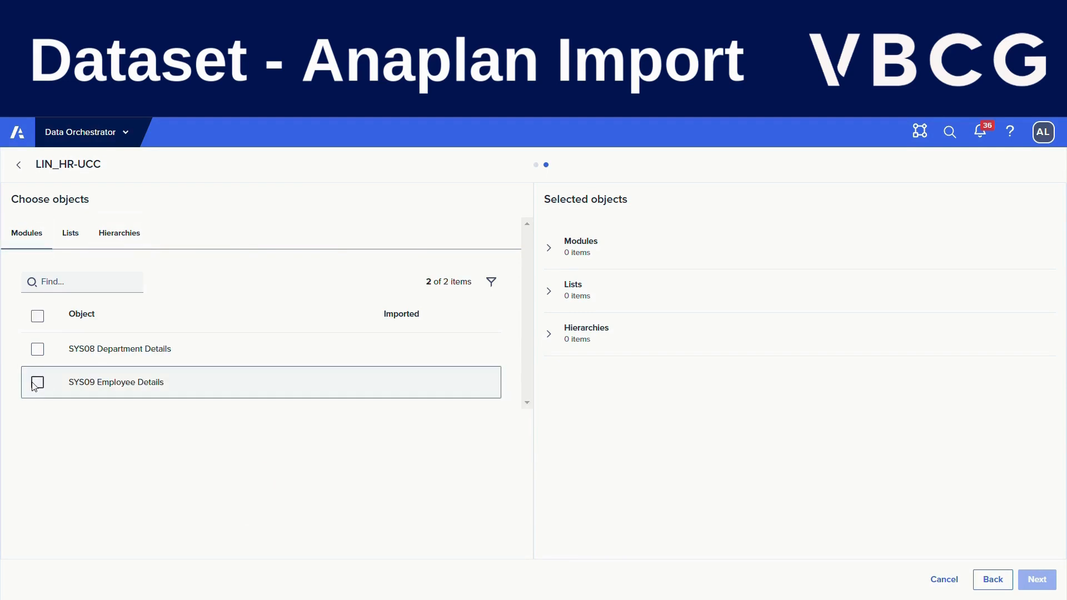
pyautogui.click(37, 383)
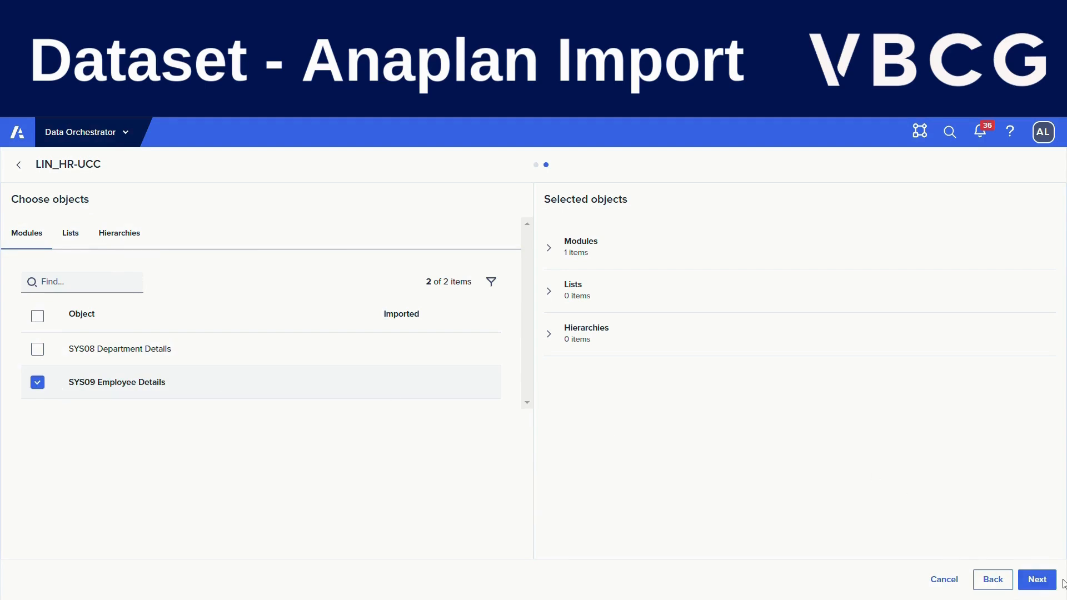
pyautogui.click(81, 243)
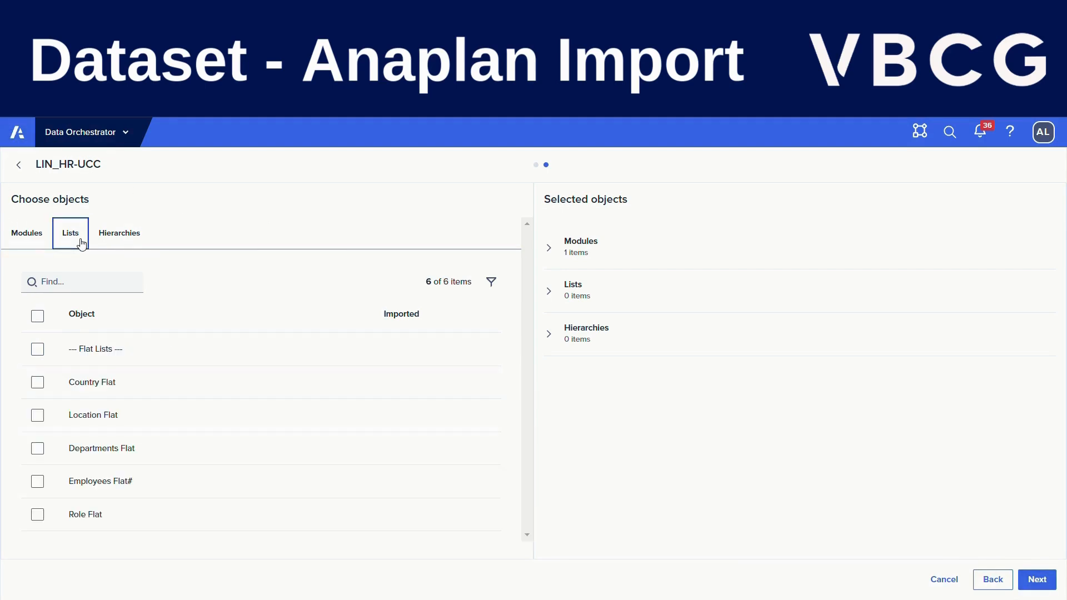
pyautogui.click(37, 383)
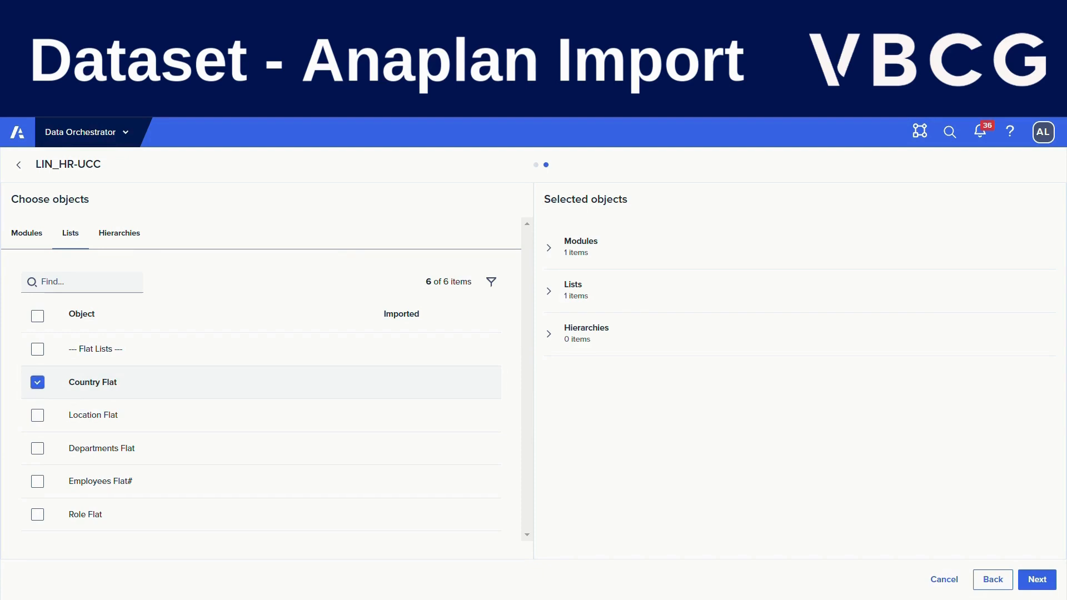
# Step: Include the E2 Employees# list from the E1 Departments hierarchy and import the selected objects
pyautogui.click(131, 233)
pyautogui.click(37, 351)
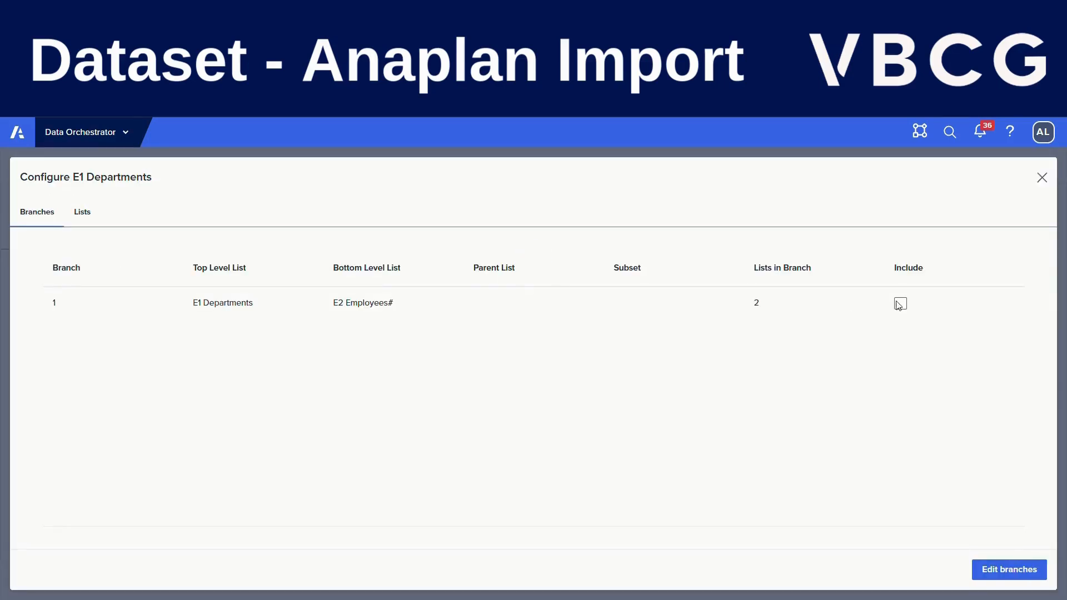
pyautogui.click(901, 305)
pyautogui.click(902, 305)
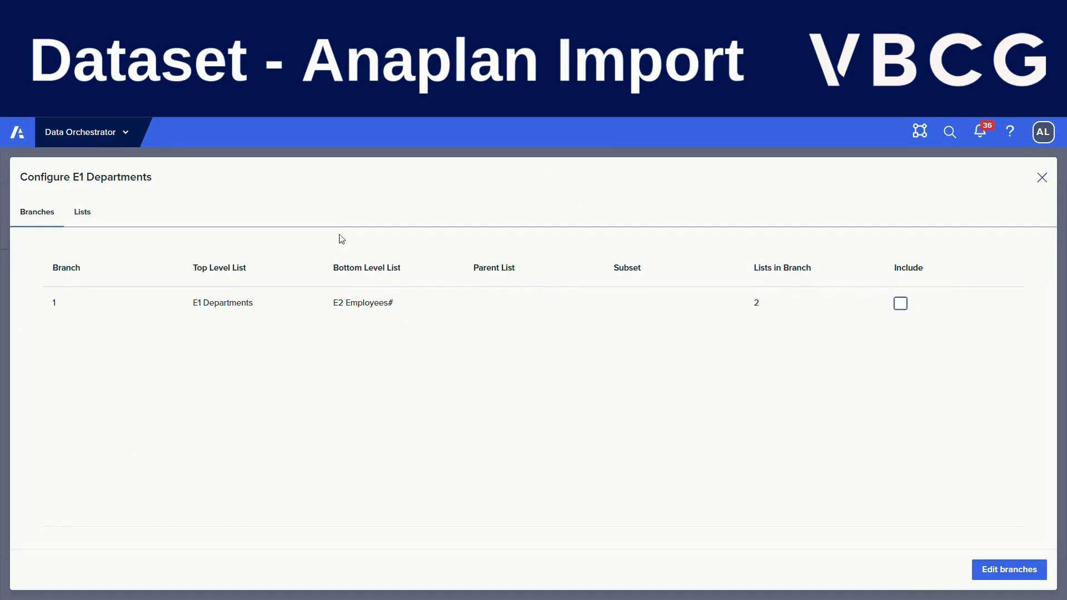
pyautogui.click(82, 213)
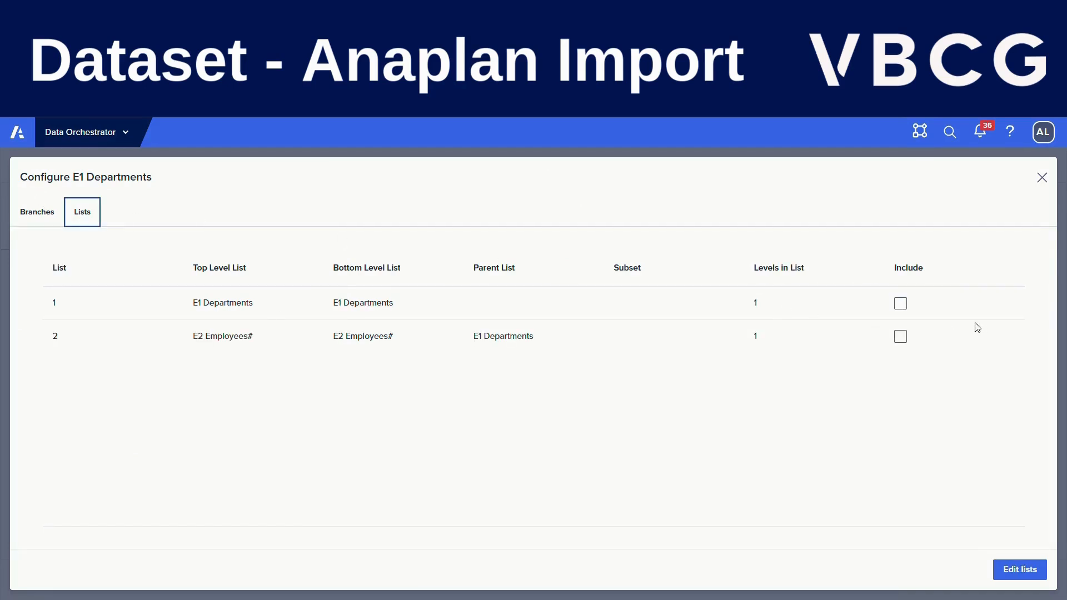
pyautogui.click(901, 339)
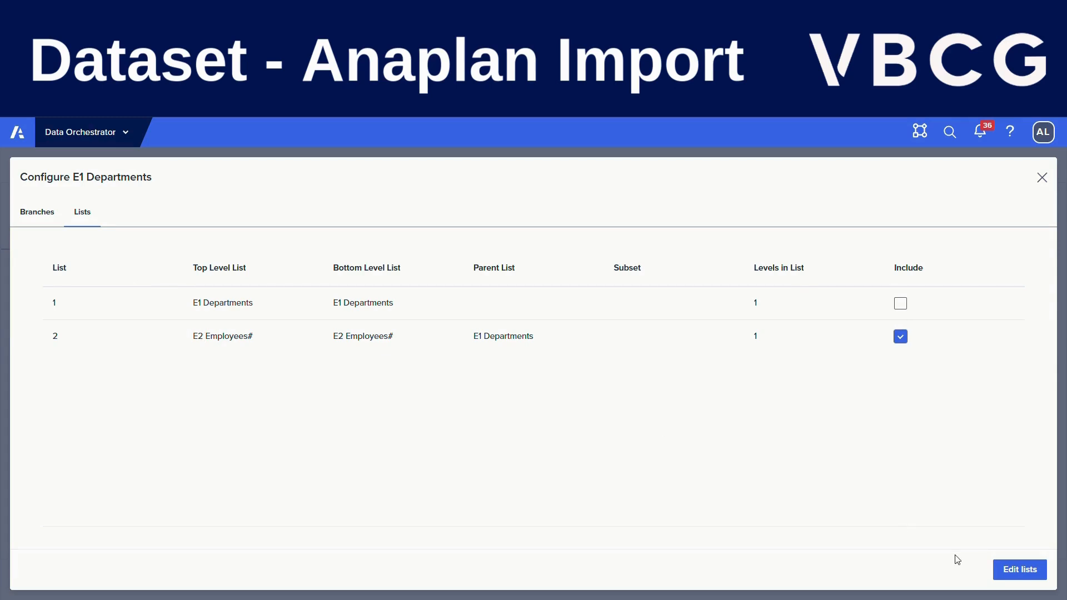
pyautogui.click(1018, 572)
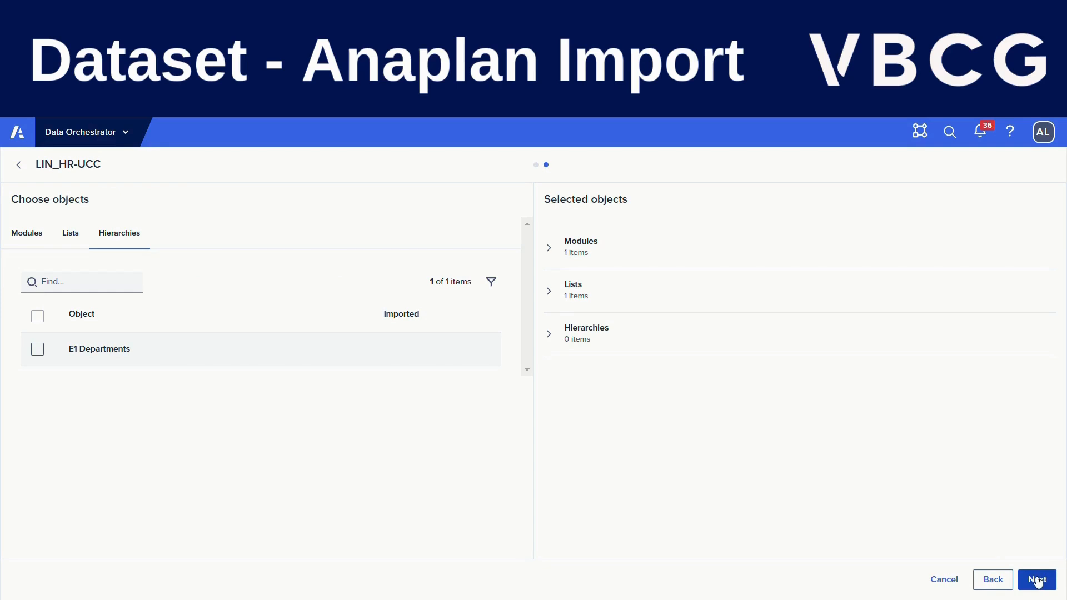
pyautogui.click(1037, 580)
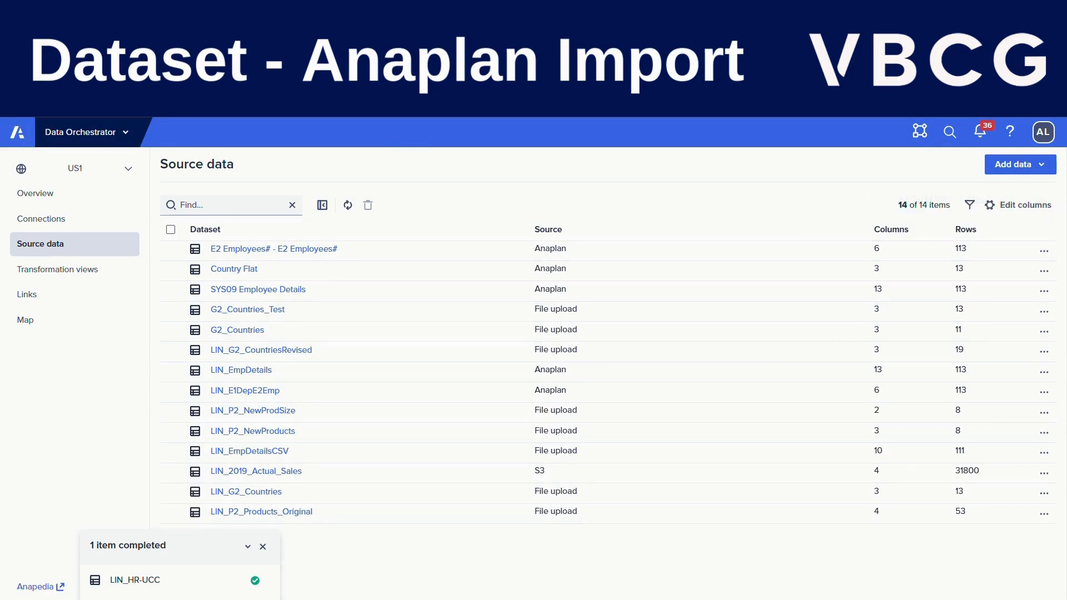
# Step: Review the rows of the imported E2 Employees# - E2 Employees# dataset and sync its data from the source model
pyautogui.click(279, 256)
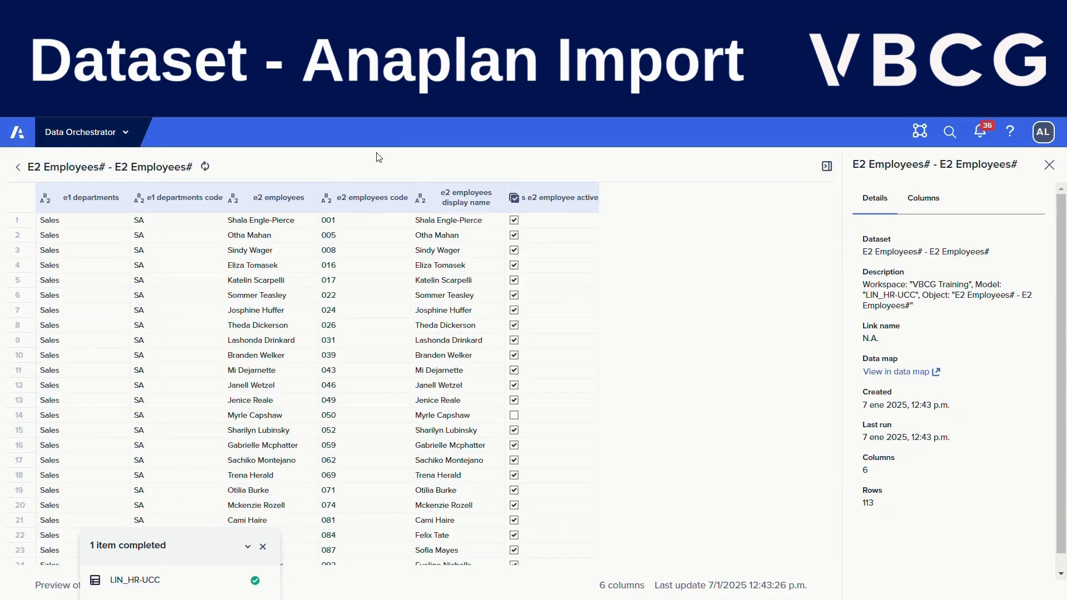
pyautogui.scroll(-1, 202, 279)
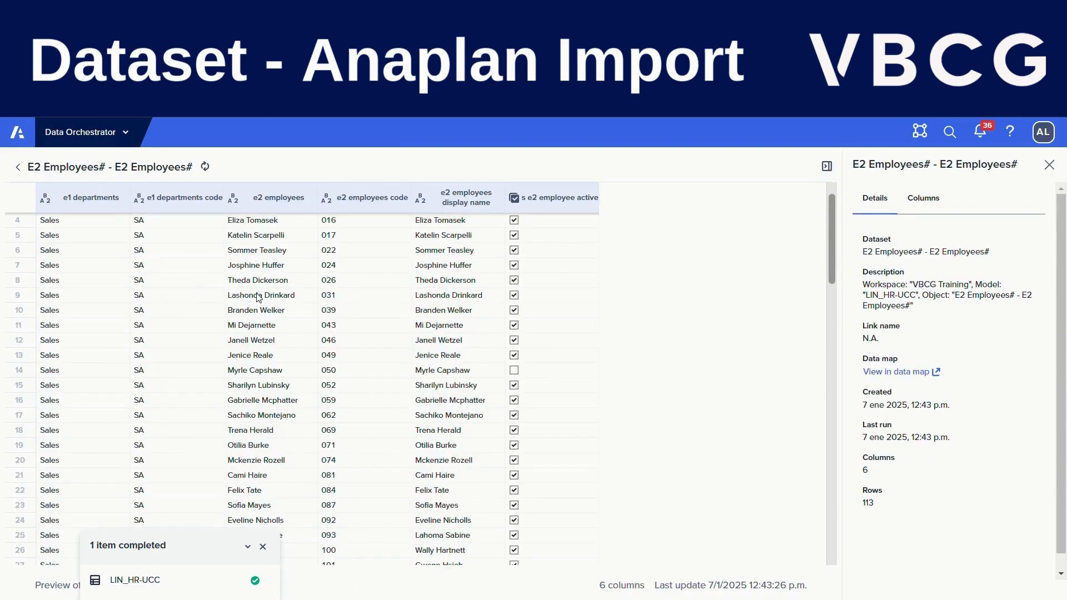
pyautogui.scroll(-5, 259, 299)
pyautogui.scroll(6, 259, 298)
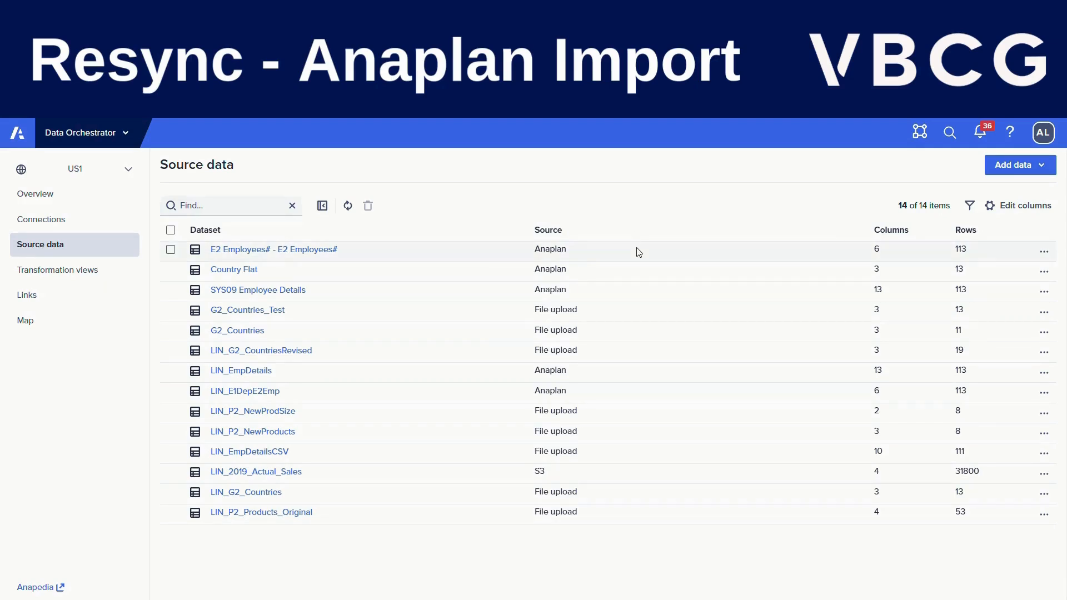
pyautogui.click(1045, 252)
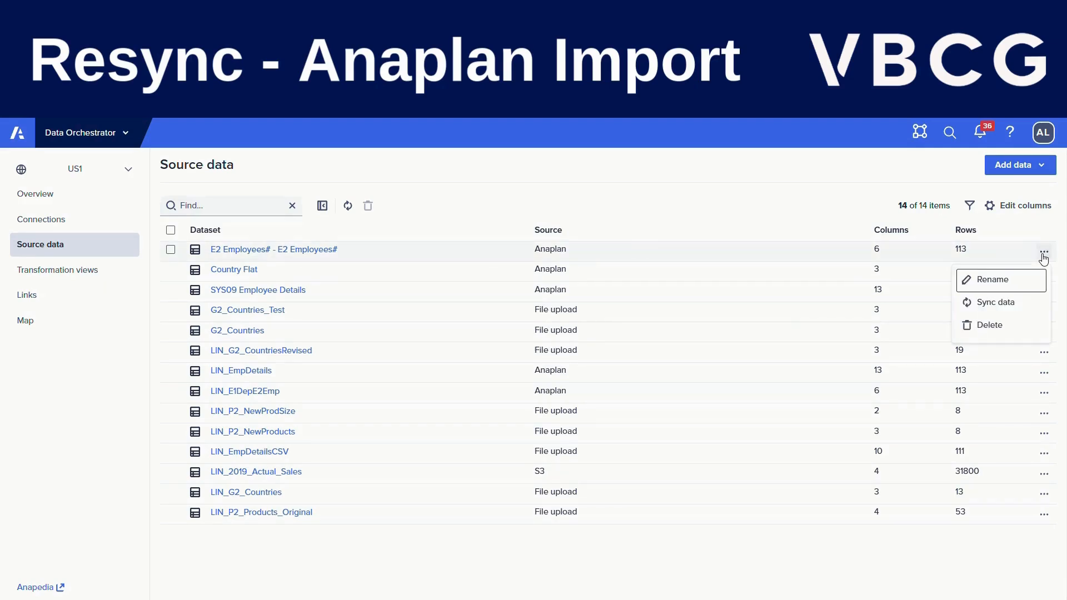
pyautogui.click(1002, 314)
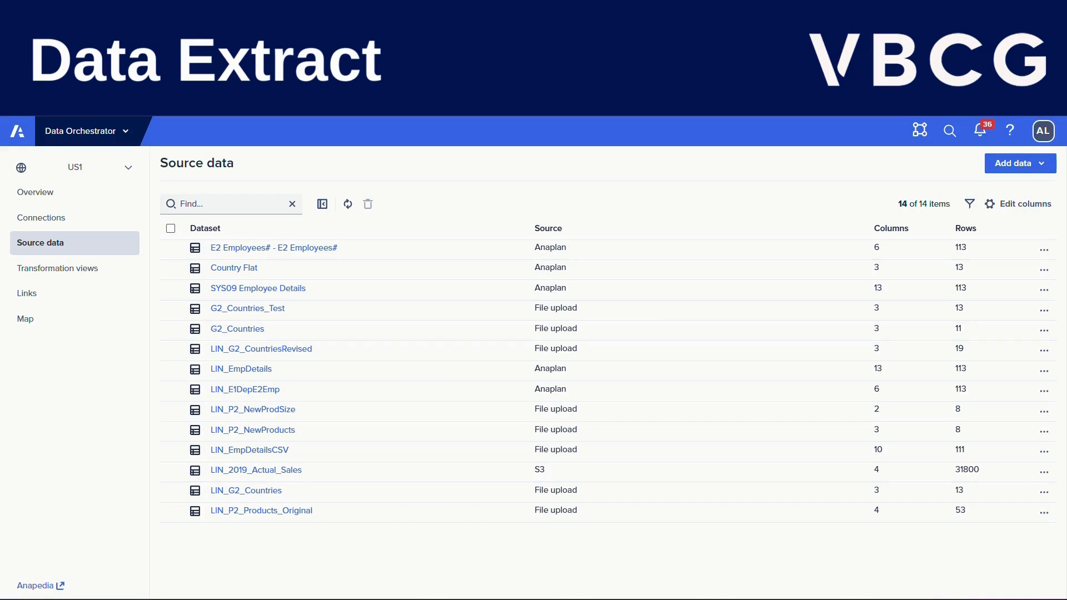
# Step: Start adding source data from the S3 Connection and name the dataset test
pyautogui.click(1020, 163)
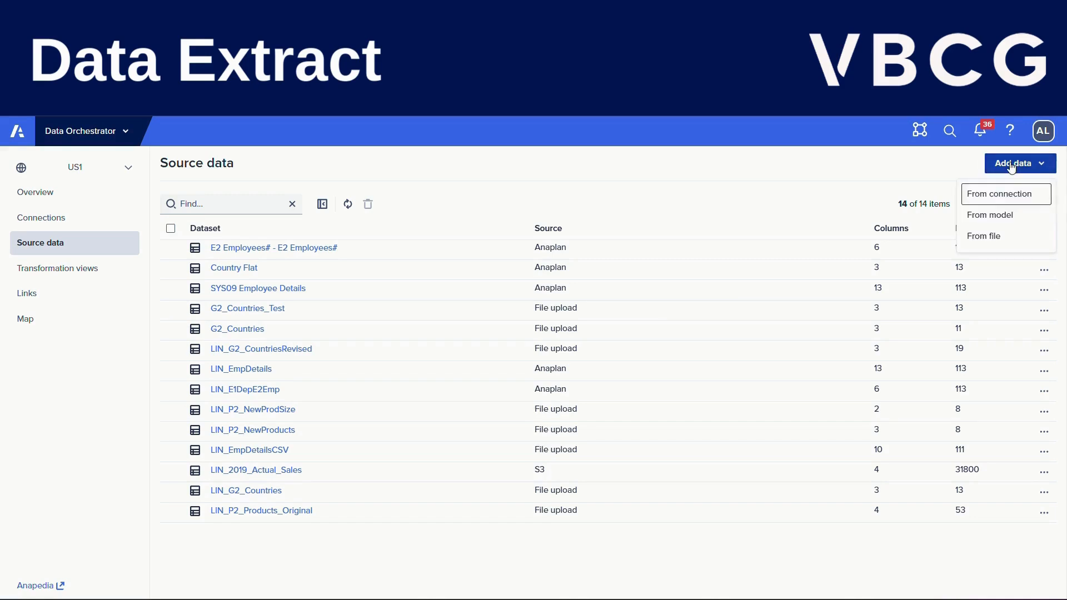
pyautogui.click(995, 195)
pyautogui.click(586, 276)
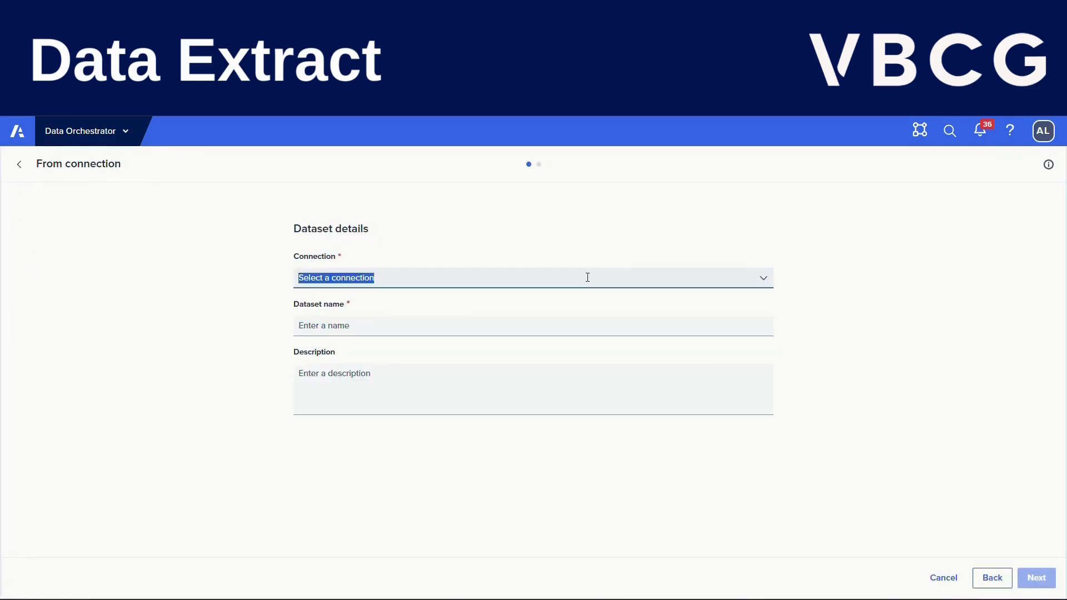
pyautogui.click(546, 340)
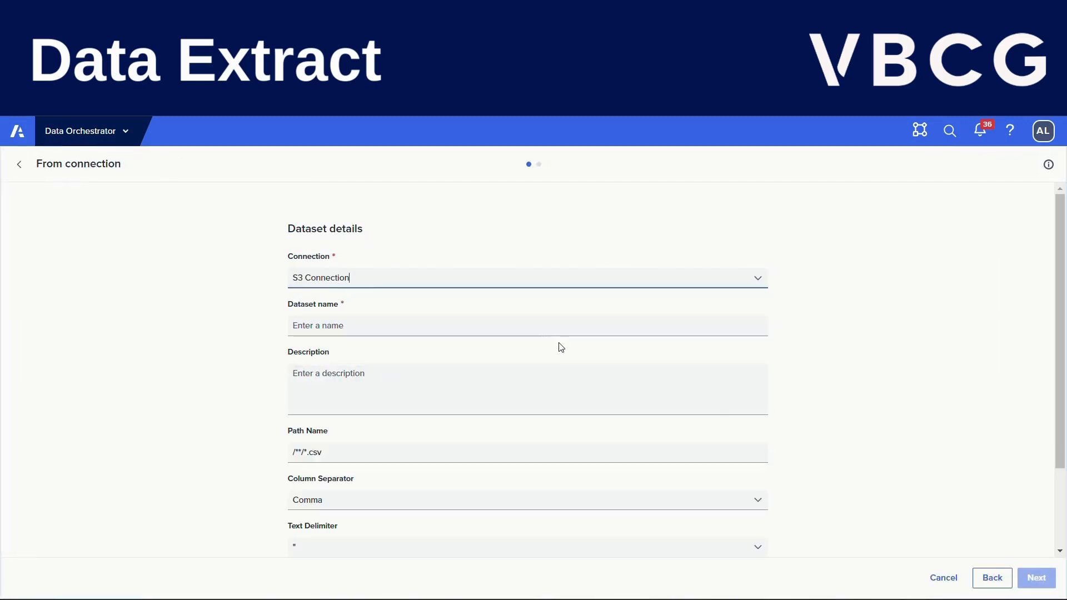
pyautogui.click(554, 327)
pyautogui.click(379, 357)
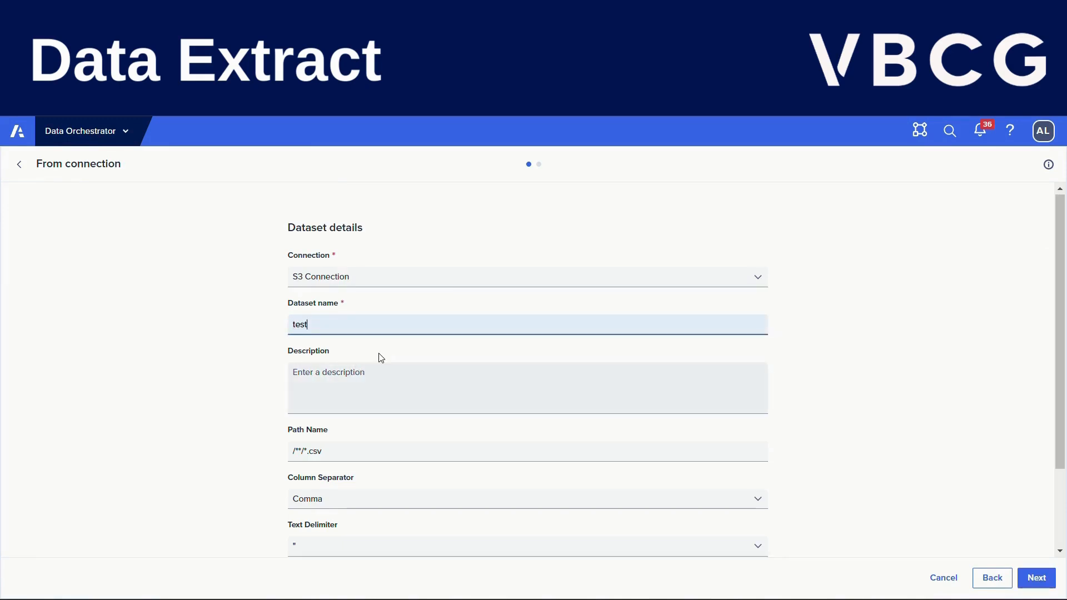
# Step: Set the dataset's path name to Actual_Sales.csv, keep the default file settings, and continue to the upload type
pyautogui.scroll(-1, 367, 344)
pyautogui.click(356, 302)
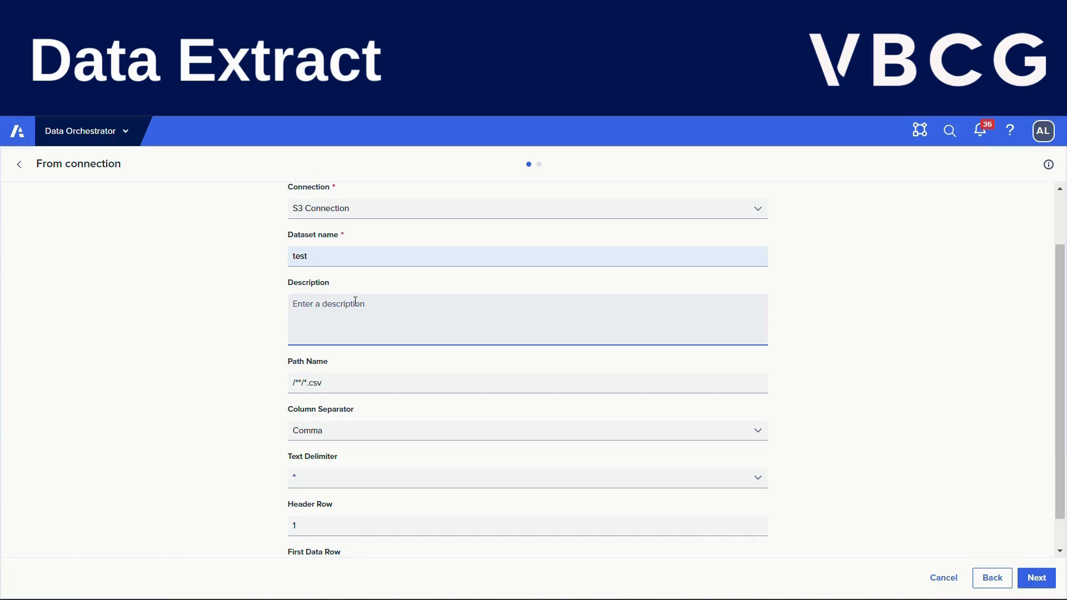
pyautogui.click(336, 389)
pyautogui.write('Actual_Sales.csv')
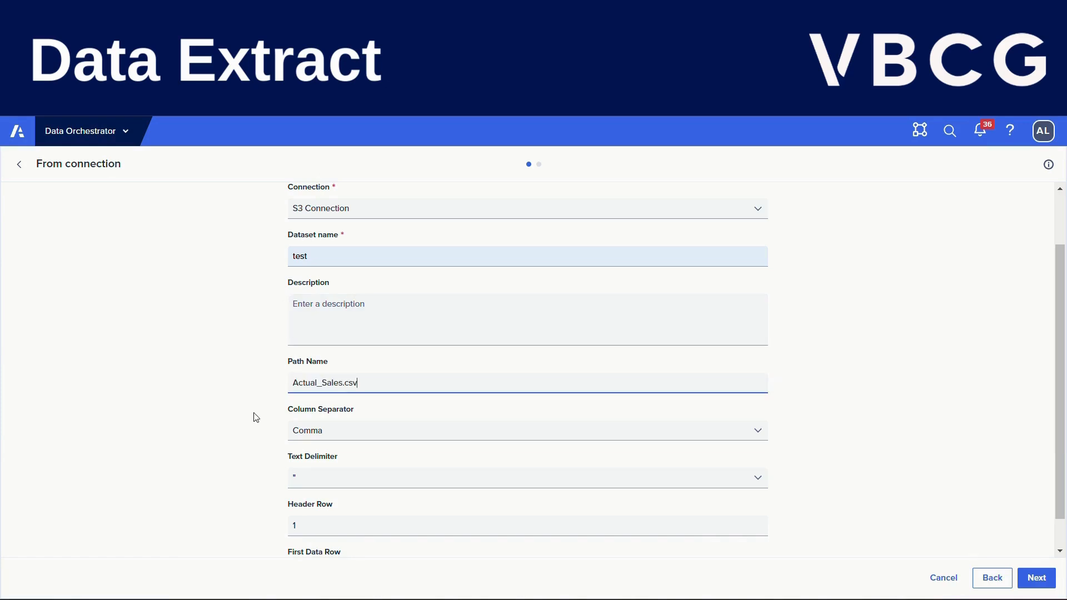
pyautogui.click(254, 398)
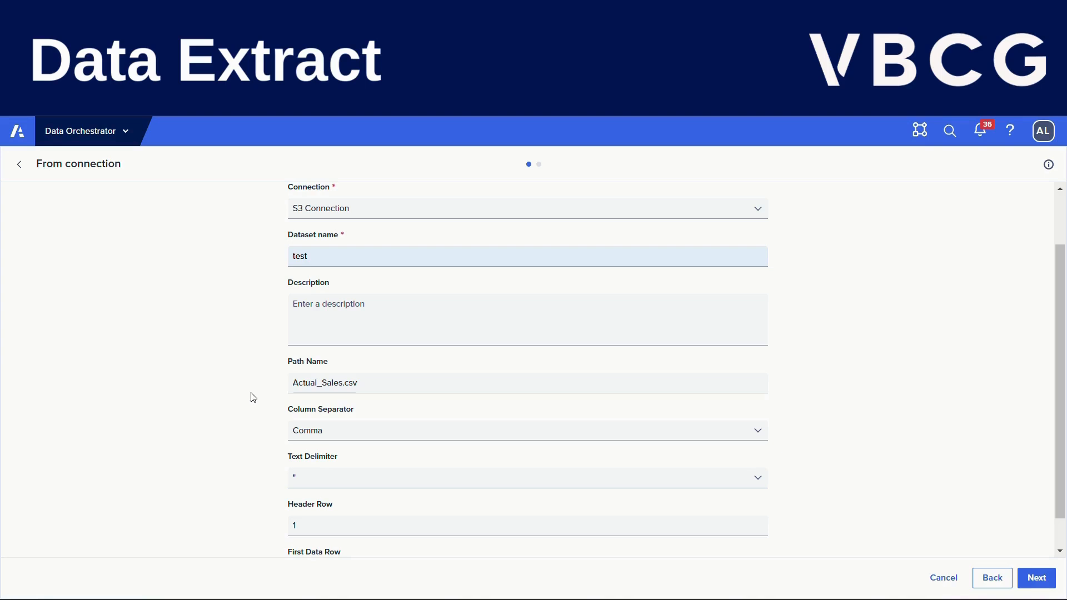
pyautogui.scroll(-1, 253, 397)
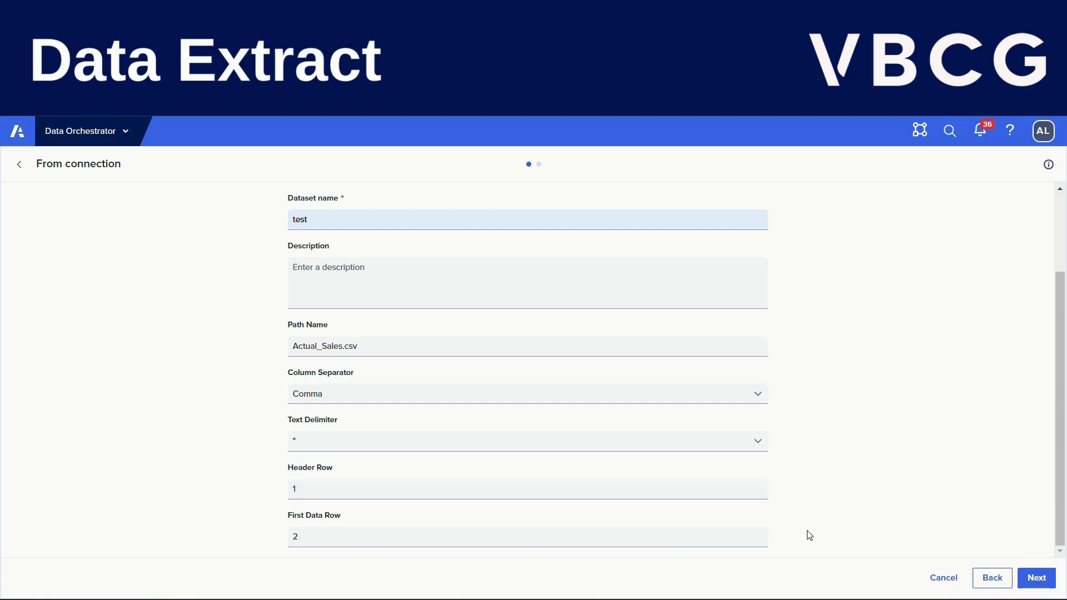
pyautogui.click(1037, 578)
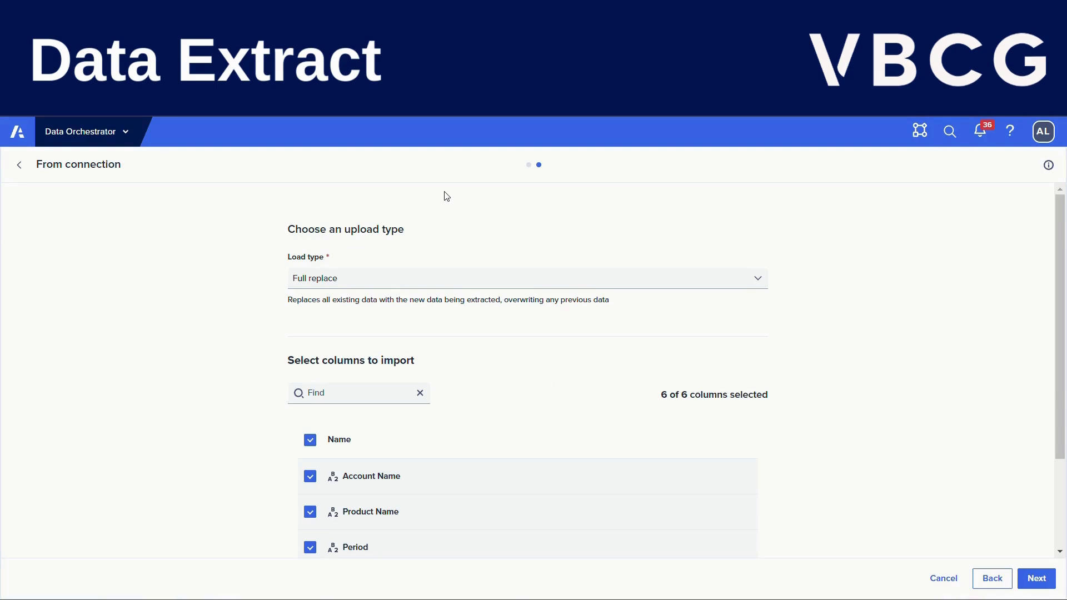
# Step: Try the Append and Incremental load types for the new dataset
pyautogui.click(330, 285)
pyautogui.click(237, 282)
pyautogui.click(406, 279)
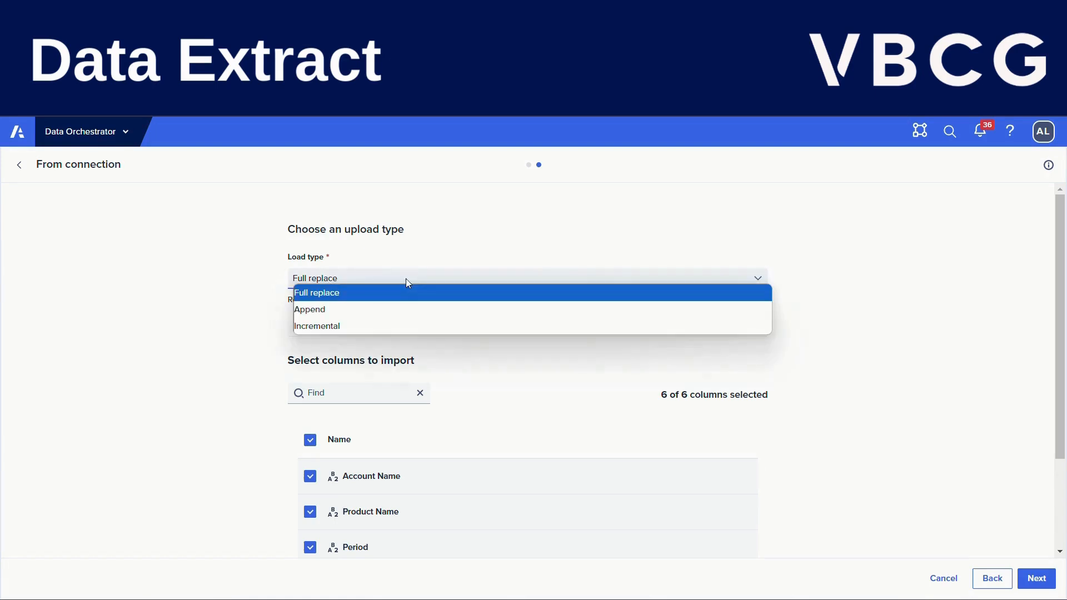
pyautogui.click(378, 306)
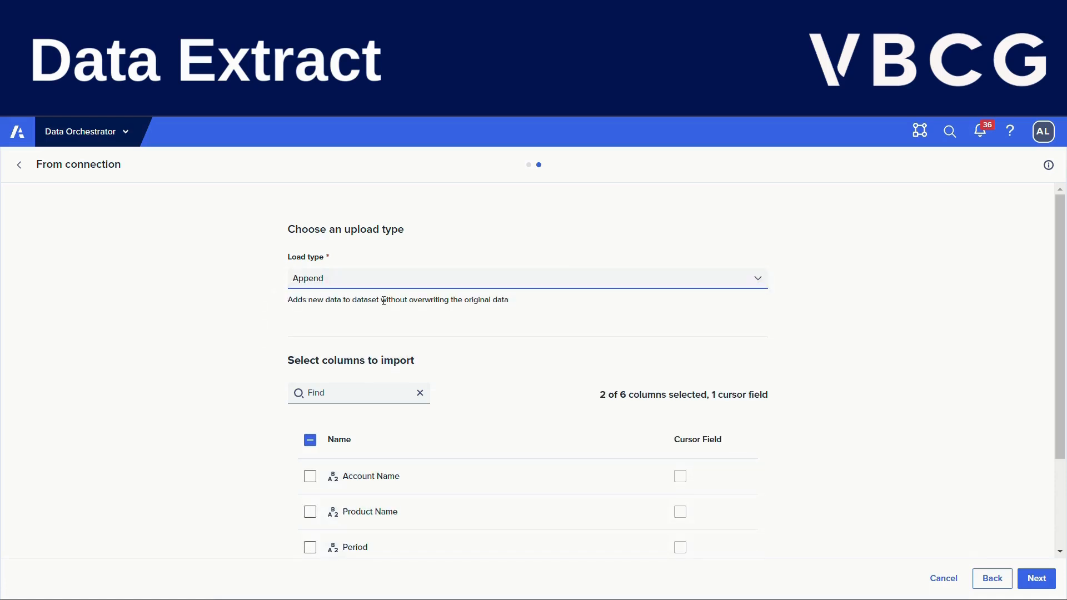
pyautogui.click(442, 287)
pyautogui.click(407, 326)
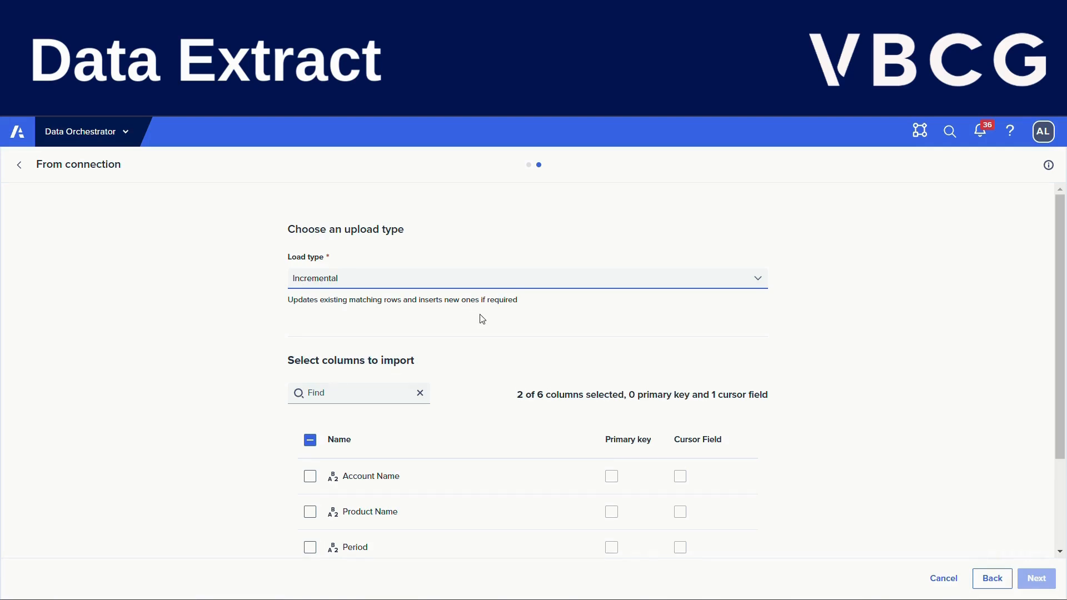
# Step: Create the data extract with the Full replace load type and all columns, and review the rows of the test dataset
pyautogui.click(362, 281)
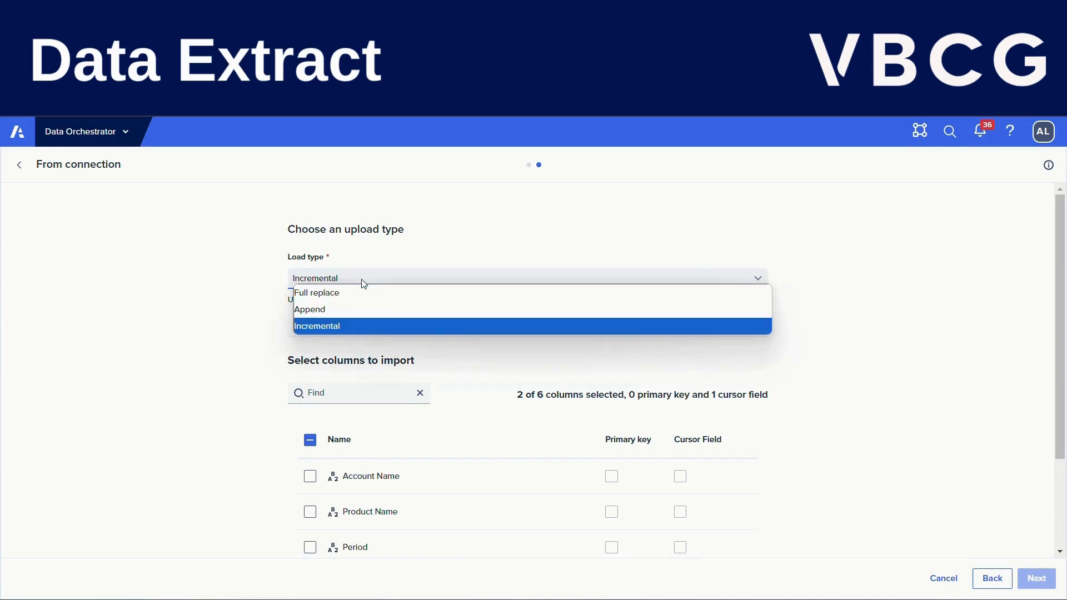
pyautogui.click(350, 291)
pyautogui.scroll(-3, 329, 361)
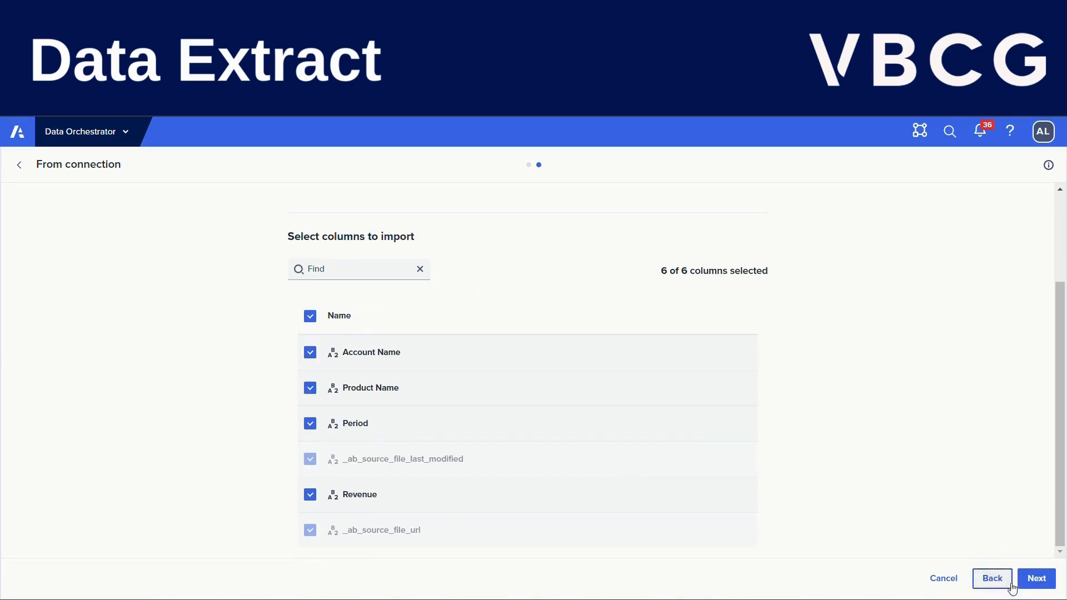
pyautogui.click(1029, 583)
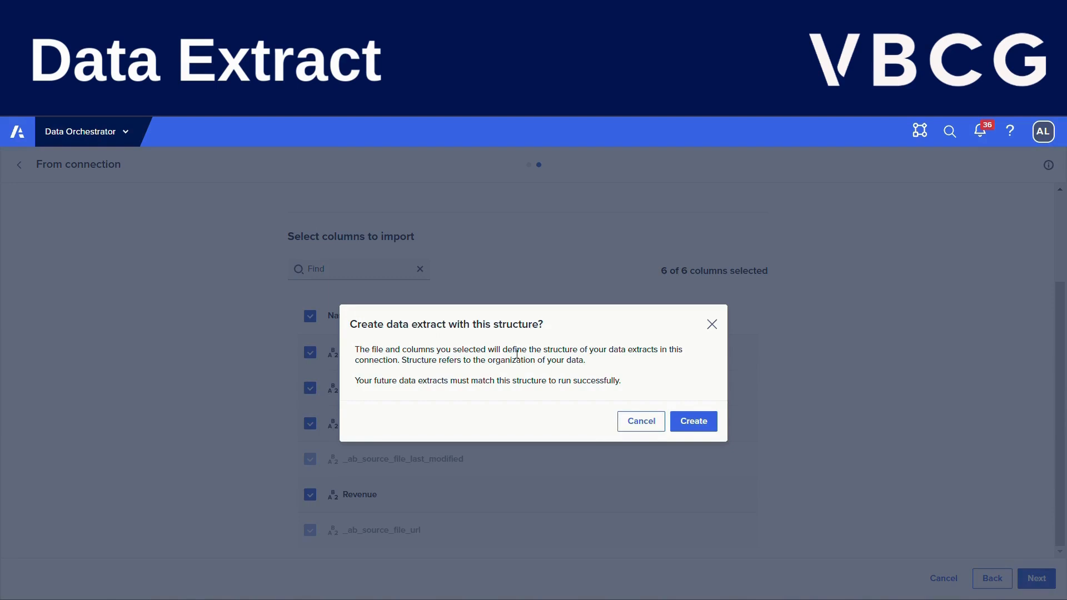
pyautogui.click(710, 427)
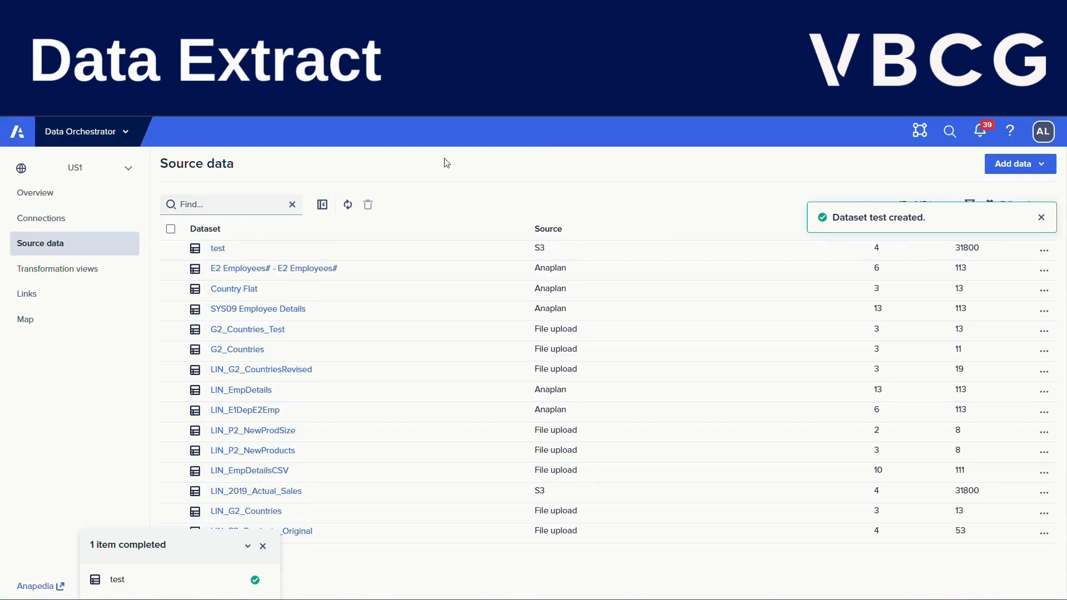
pyautogui.click(218, 248)
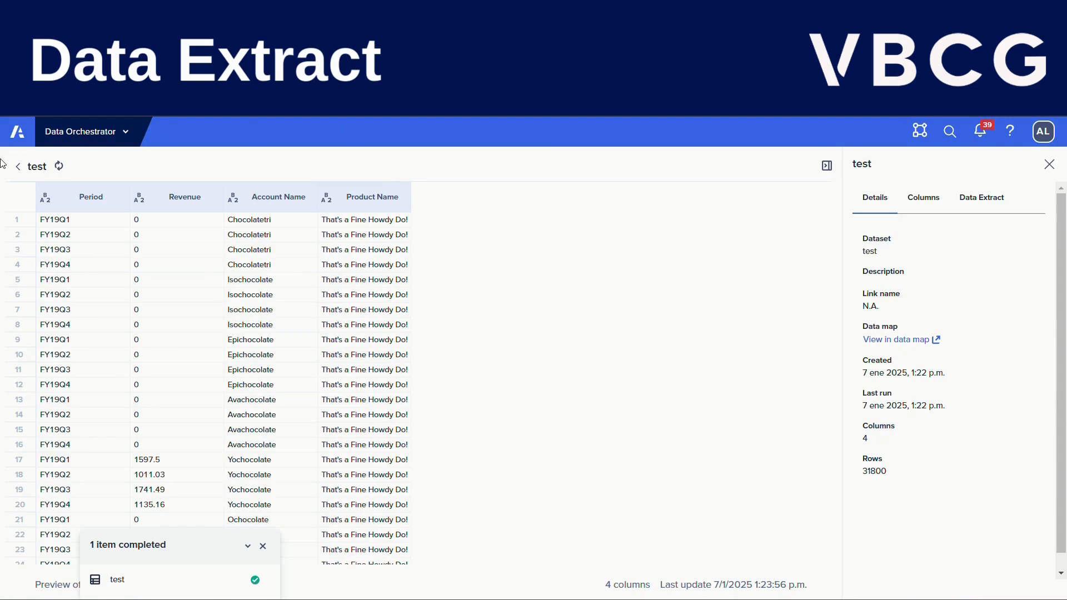
pyautogui.click(18, 166)
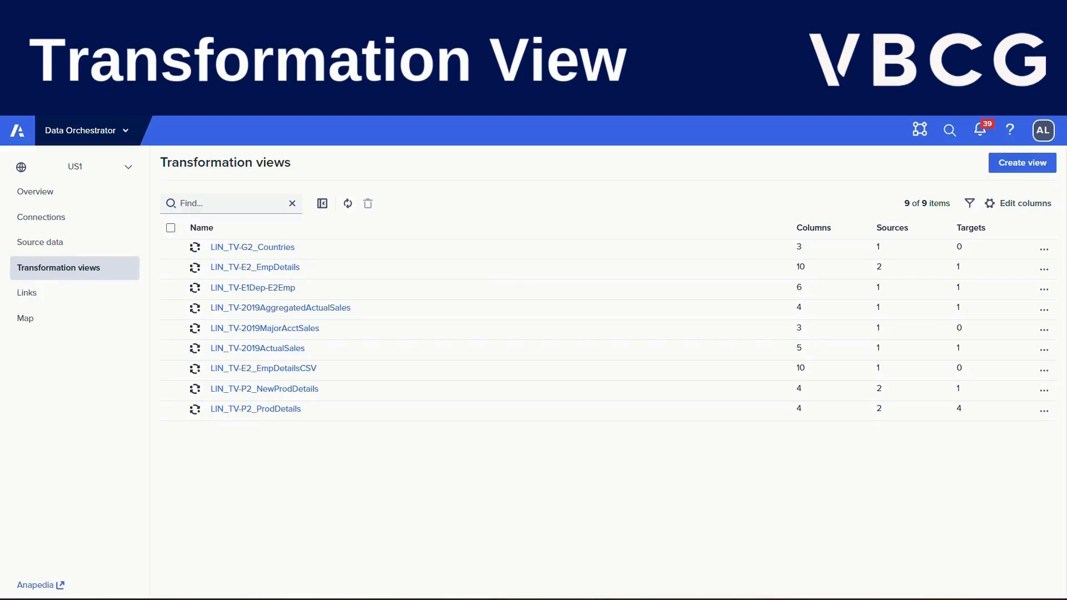
# Step: Start a new transformation view named G2 Countries with no description
pyautogui.click(1001, 162)
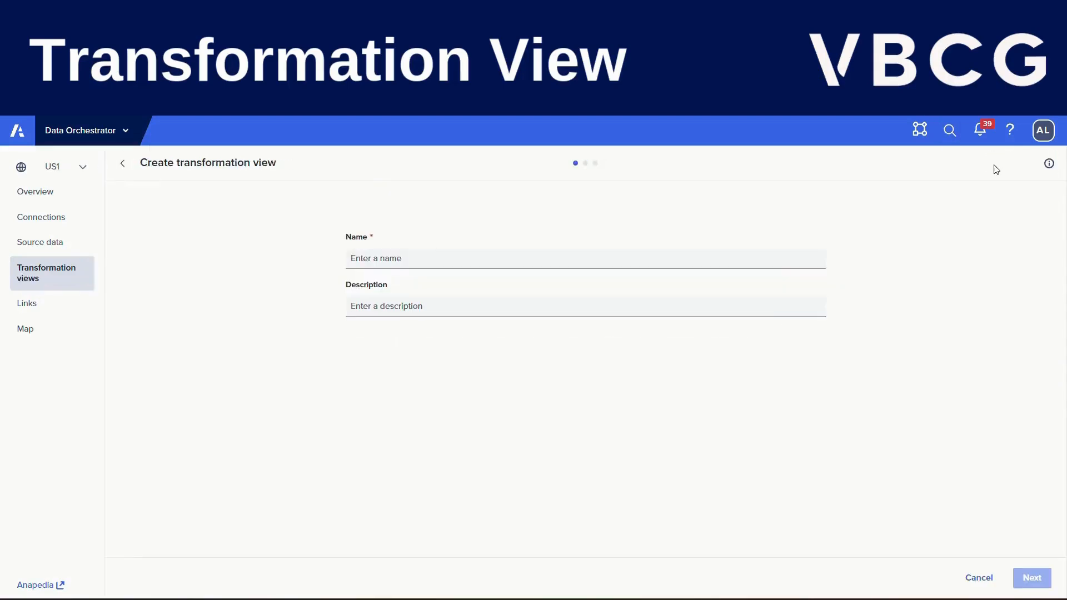
pyautogui.click(645, 255)
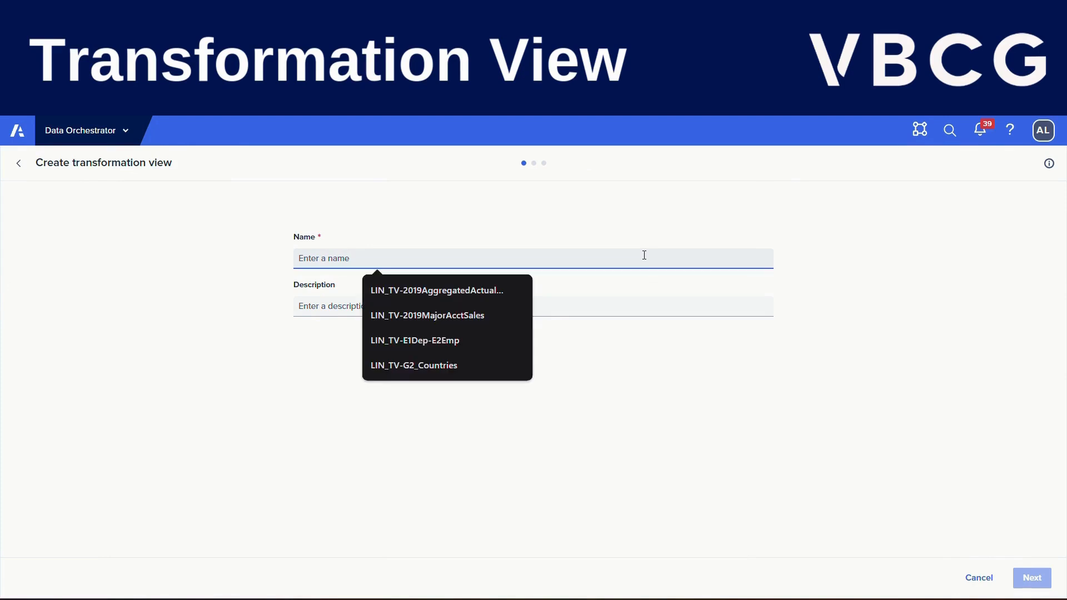
pyautogui.write('G2 Countr')
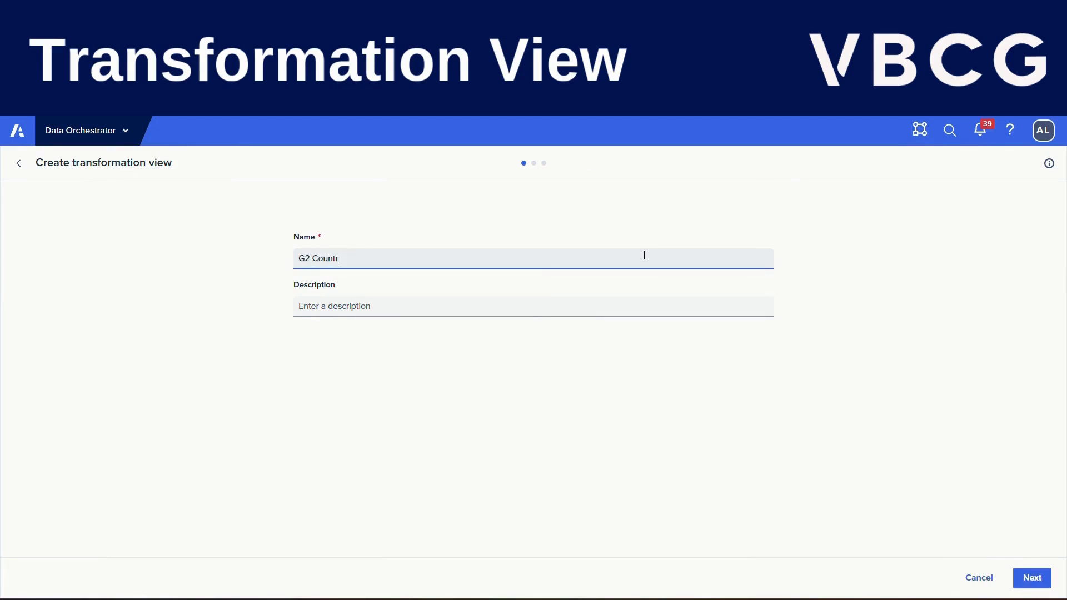
pyautogui.write('ies')
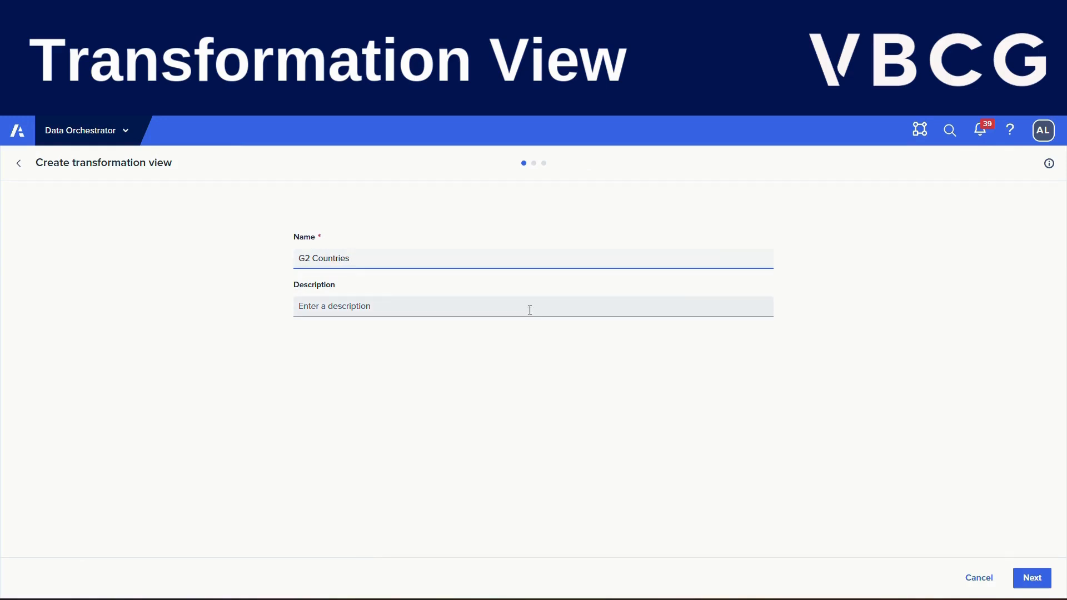
pyautogui.click(1035, 578)
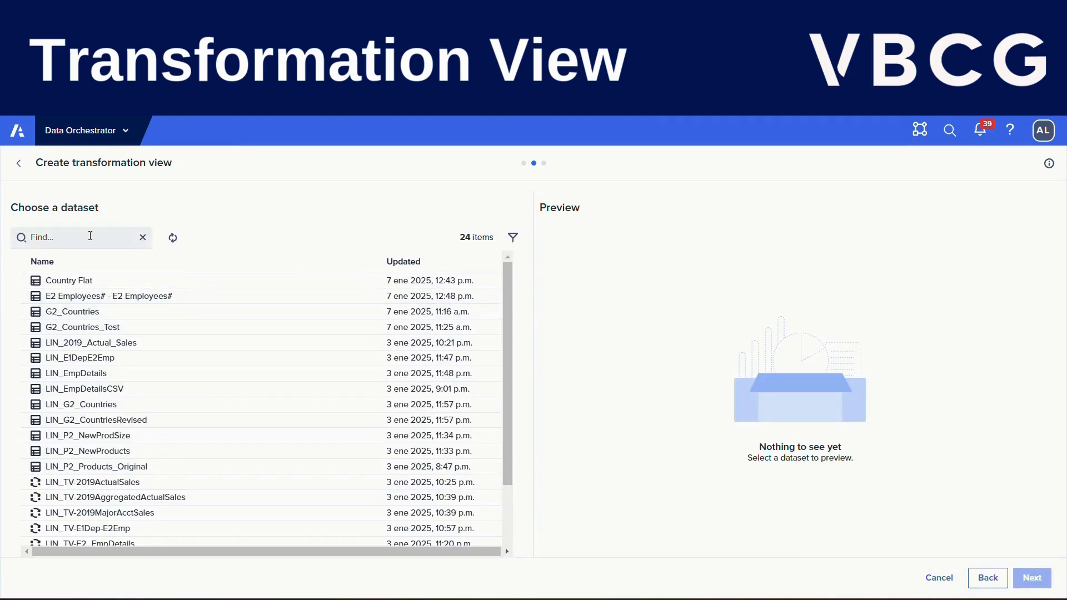
# Step: Search the datasets for "test" and choose G2_Countries_Test as the source of the transformation view
pyautogui.click(91, 236)
pyautogui.write('test')
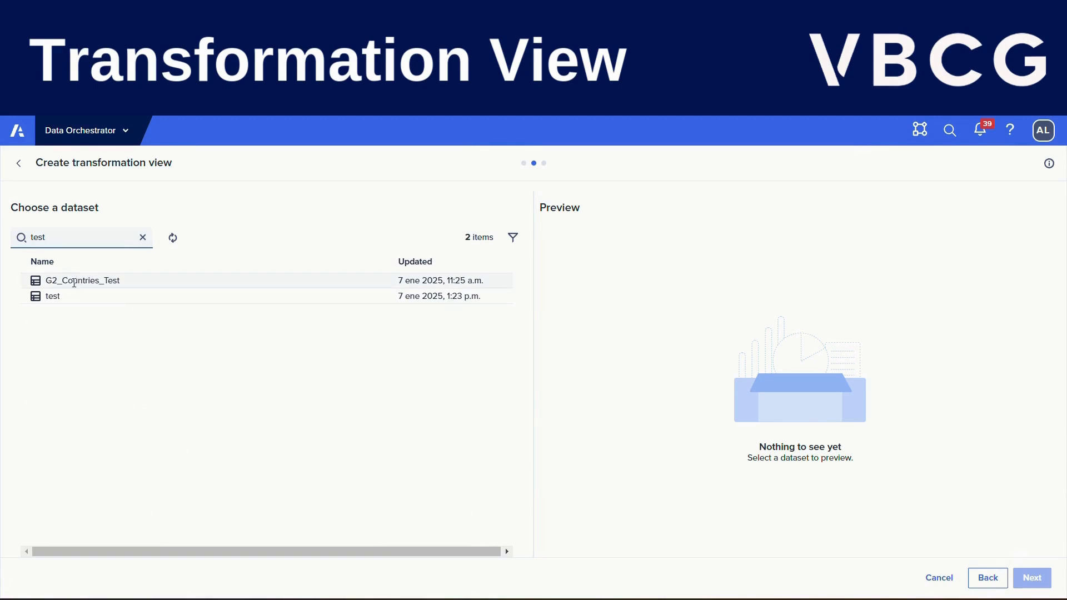
pyautogui.click(75, 281)
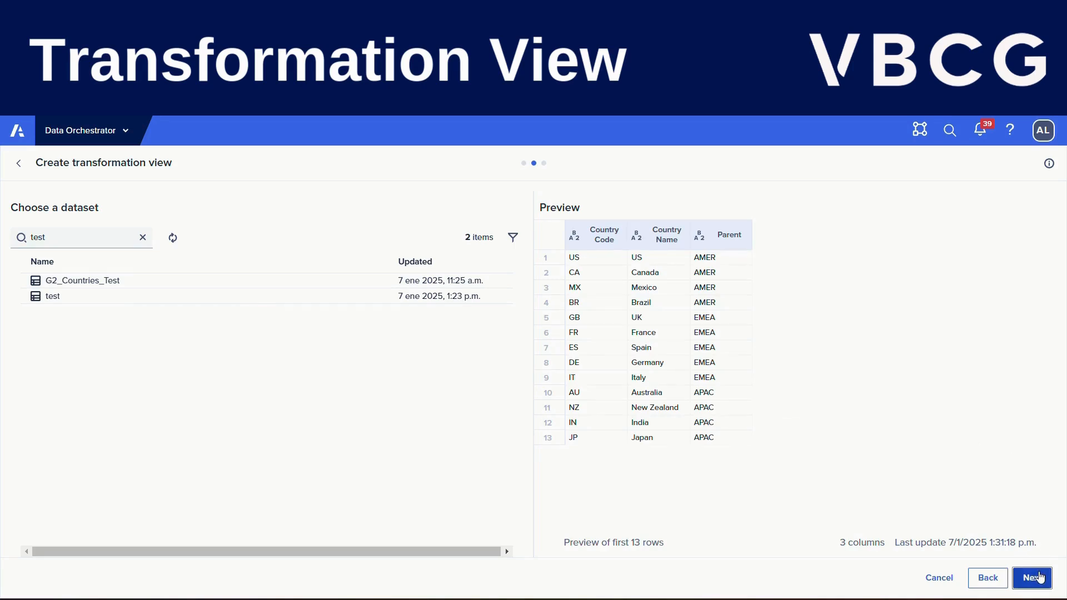
pyautogui.click(1037, 578)
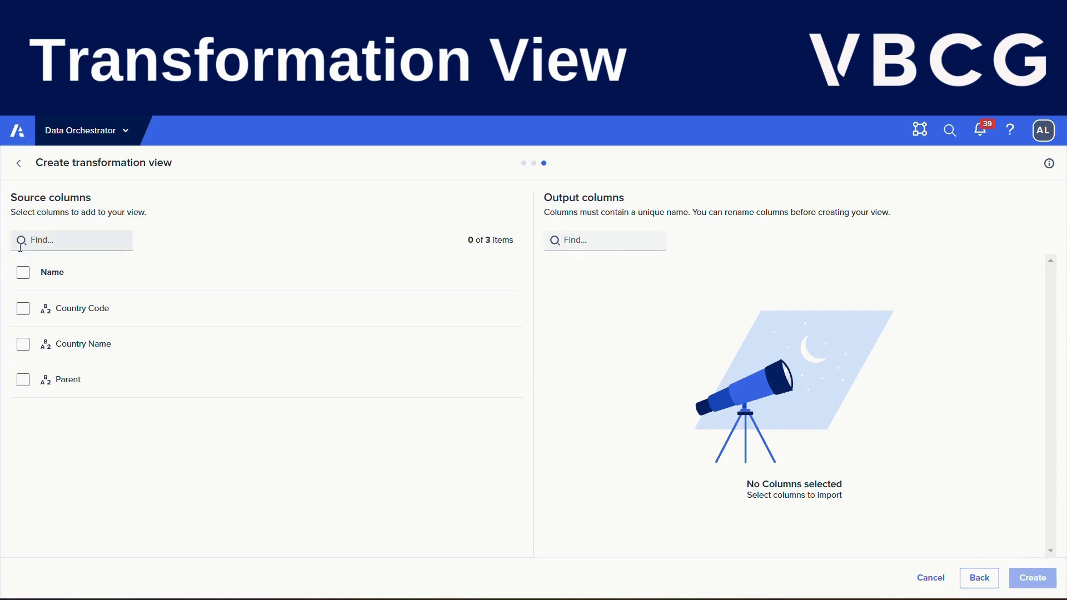
# Step: Try selecting the Country Code and Country Name source columns individually
pyautogui.click(24, 312)
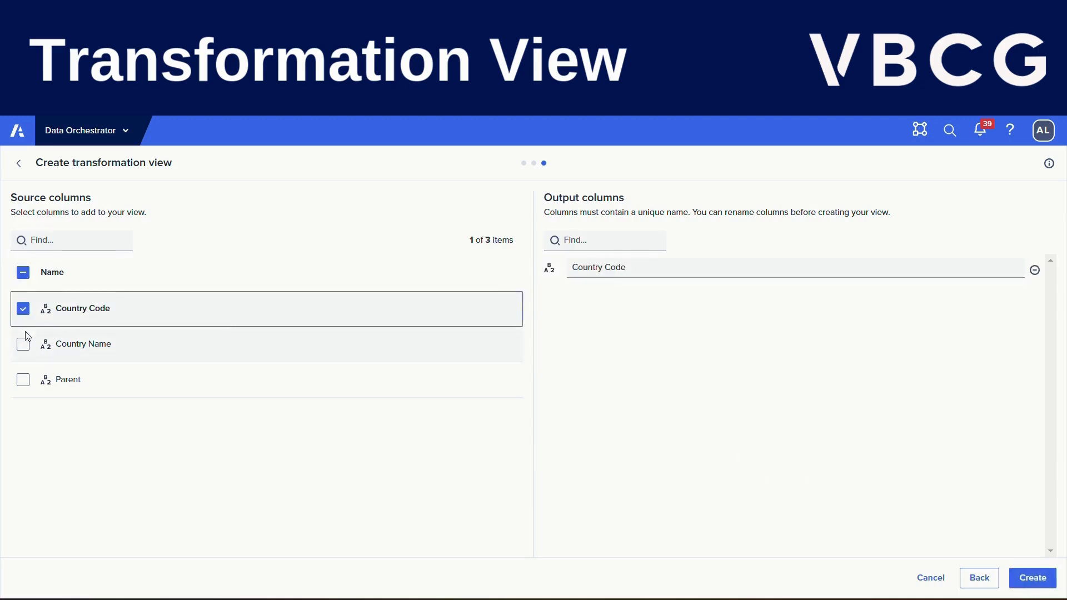
pyautogui.click(24, 345)
pyautogui.click(24, 310)
pyautogui.click(25, 347)
pyautogui.click(25, 345)
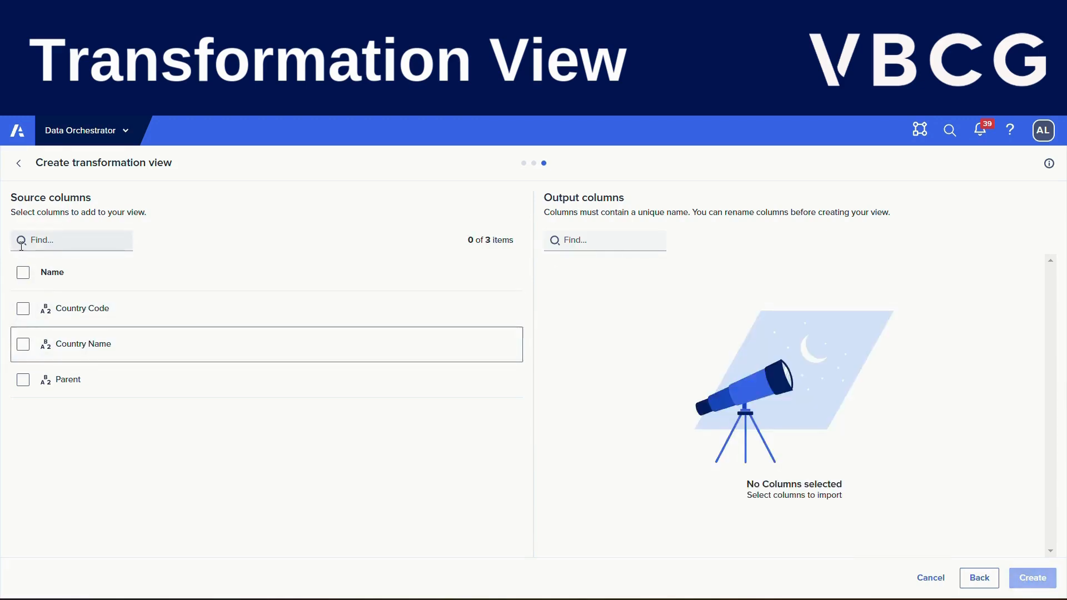
# Step: Include all source columns with their original output names and create the G2 Countries transformation view
pyautogui.click(23, 273)
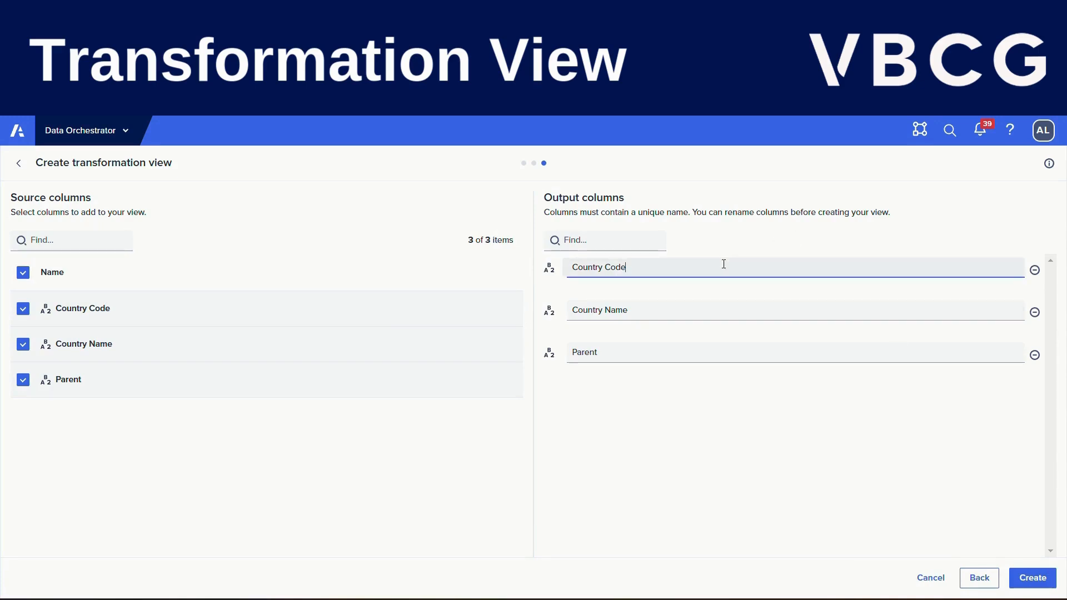
pyautogui.click(698, 306)
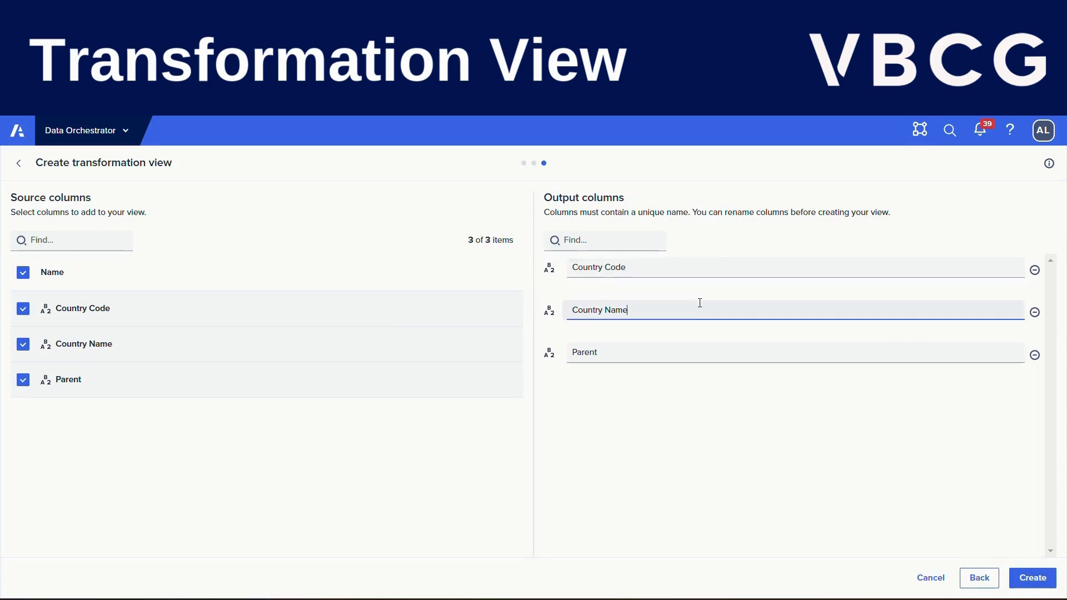
pyautogui.click(1032, 579)
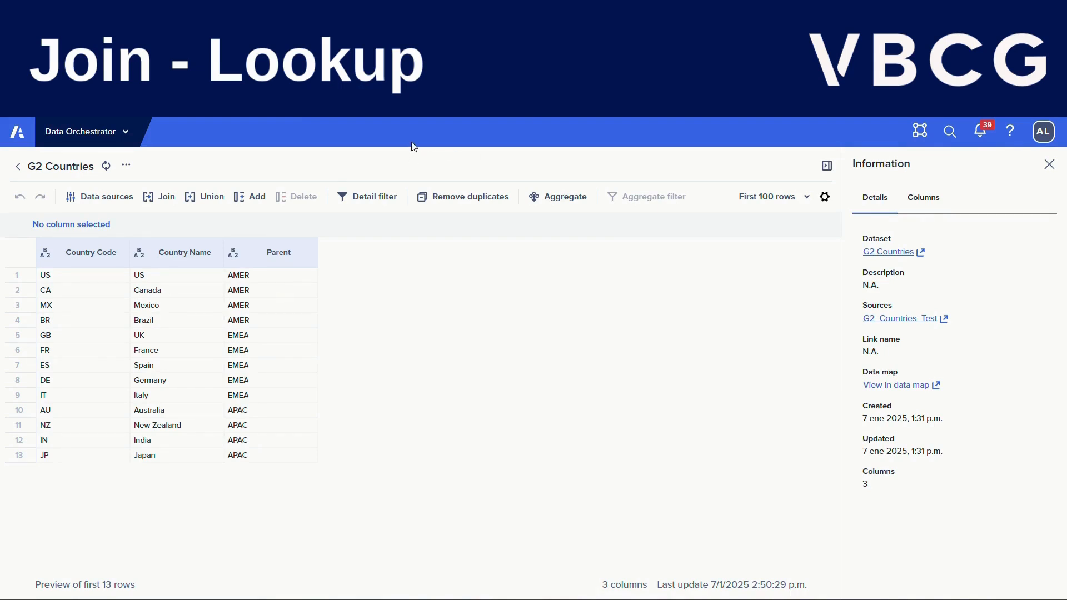
# Step: Start a join in the Products transformation view and choose the Products Size view as the dataset to add
pyautogui.click(17, 166)
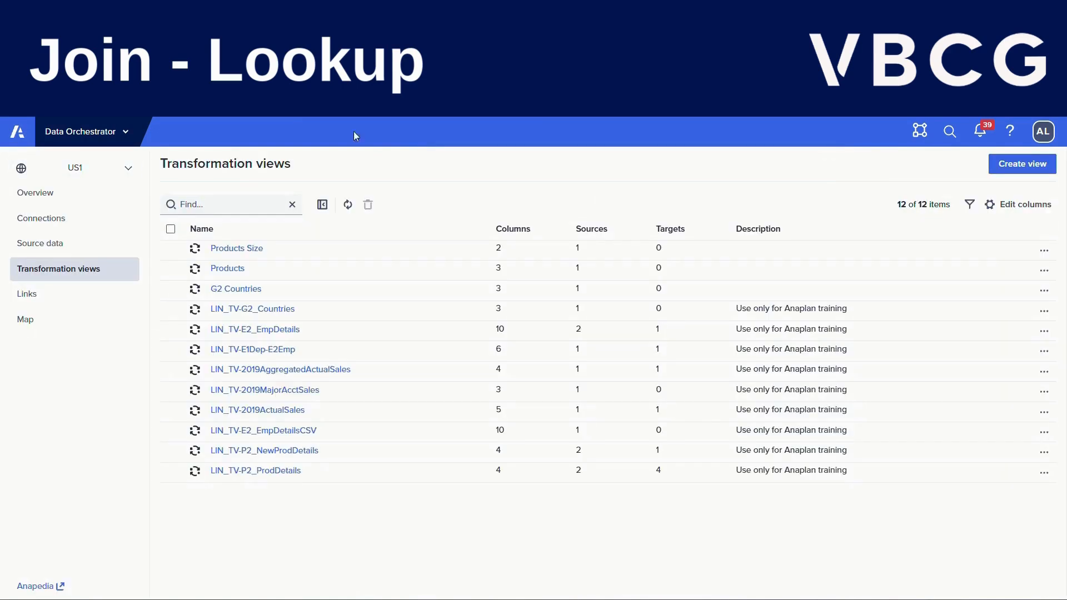
pyautogui.click(356, 15)
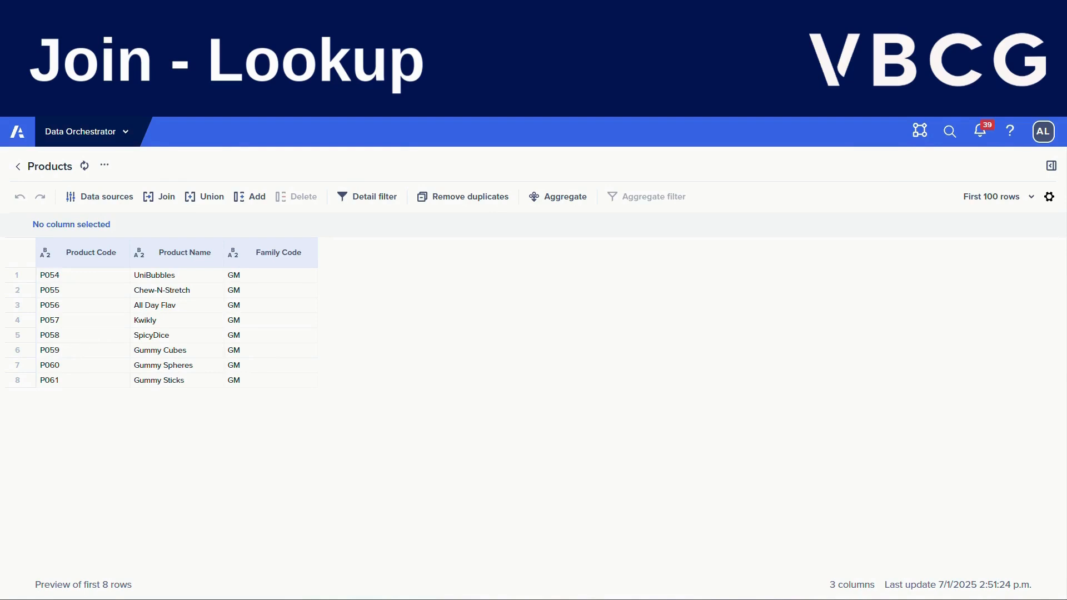
pyautogui.click(152, 206)
pyautogui.click(97, 253)
pyautogui.write('size')
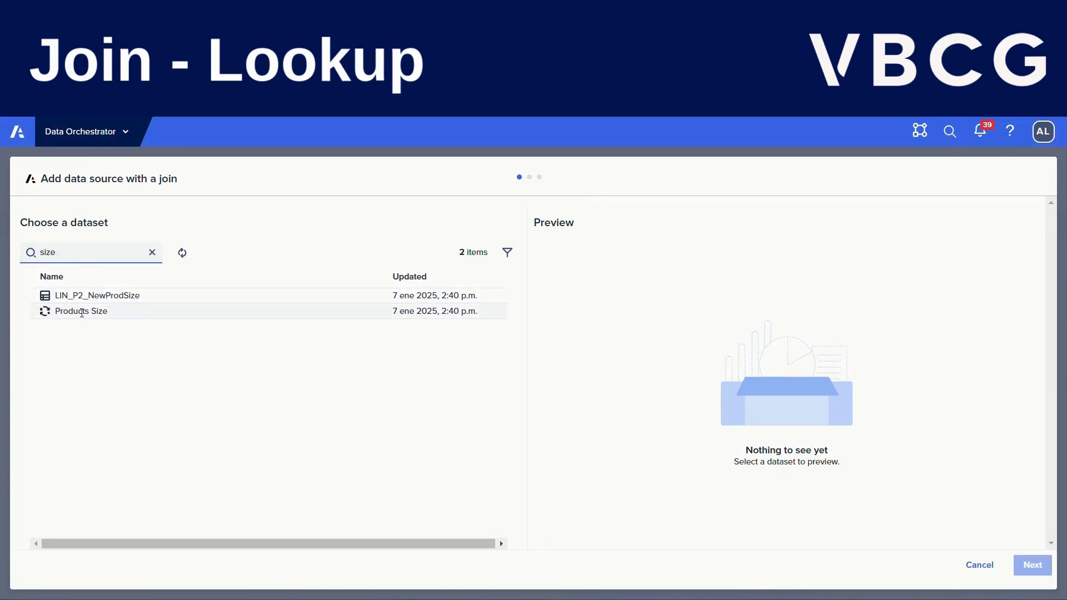
pyautogui.click(82, 312)
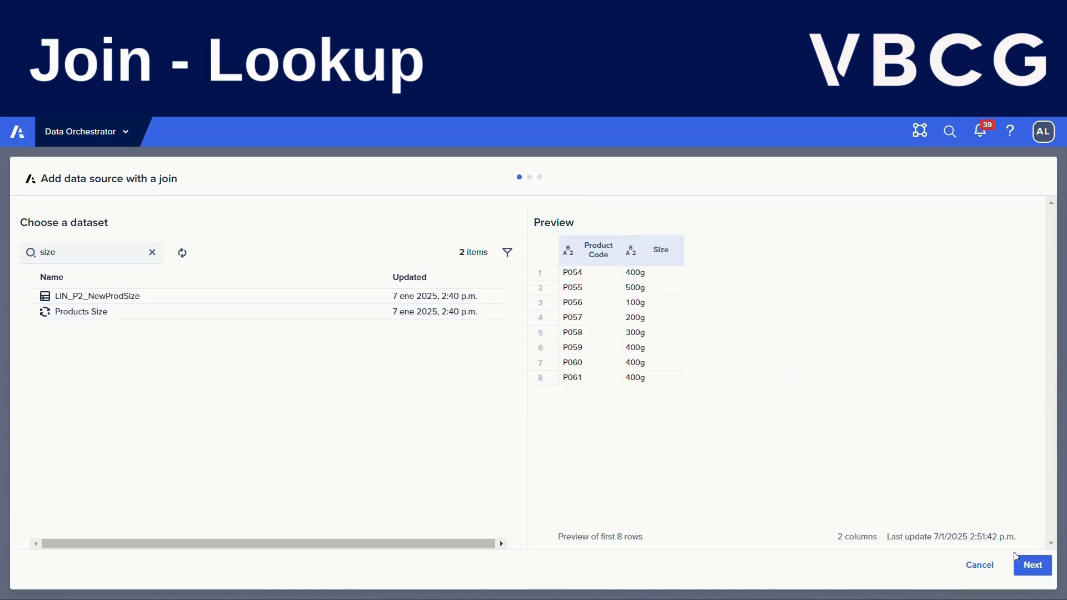
# Step: Join the Products Size view as a Lookup, matching the Product Code column with its Product Code column
pyautogui.click(1029, 567)
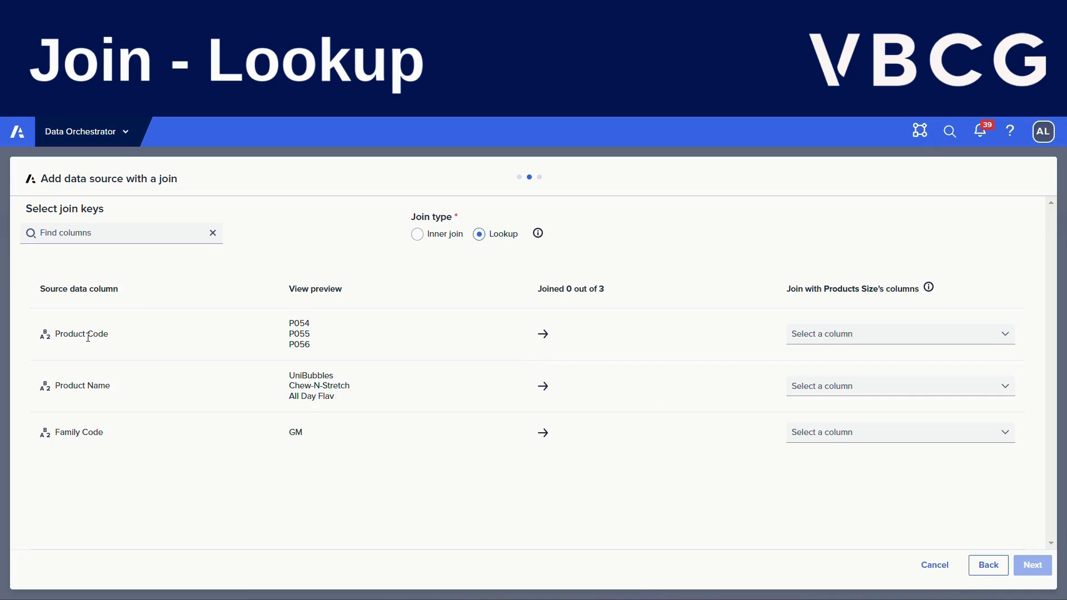
pyautogui.click(864, 338)
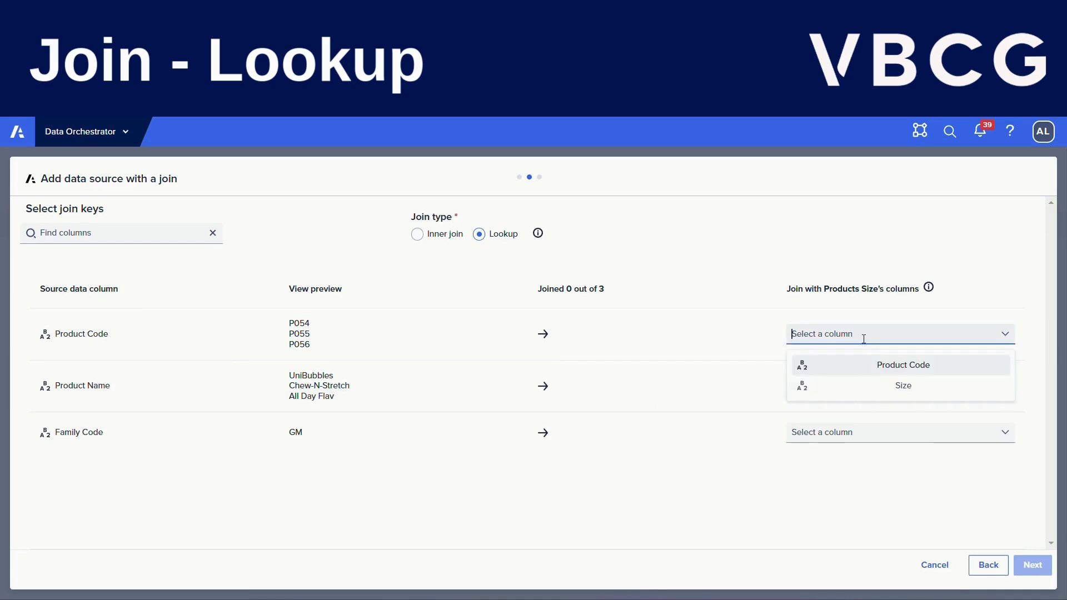
pyautogui.click(870, 369)
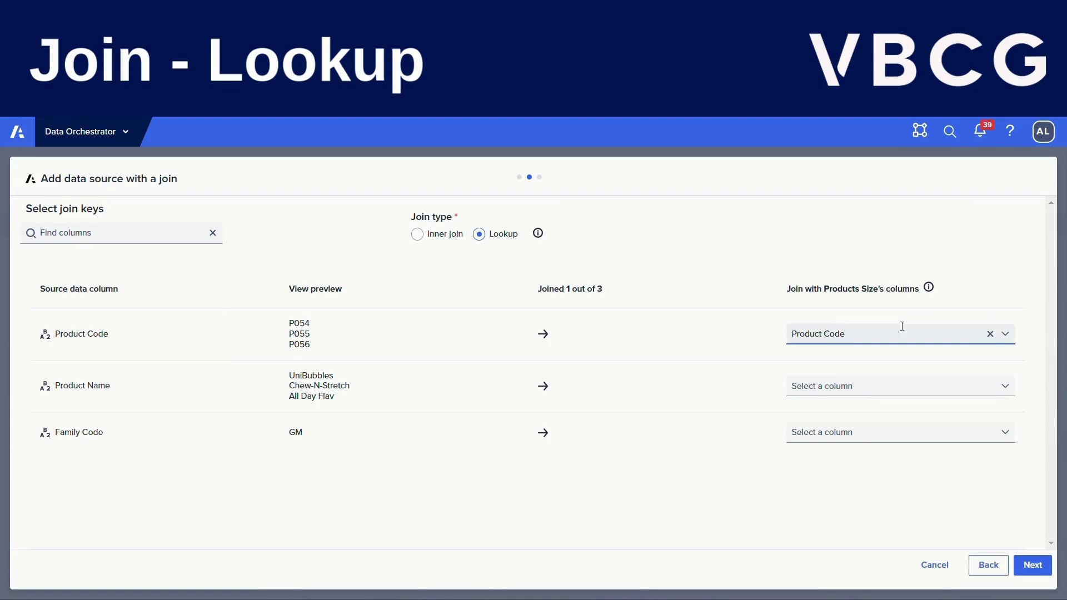
pyautogui.click(1033, 566)
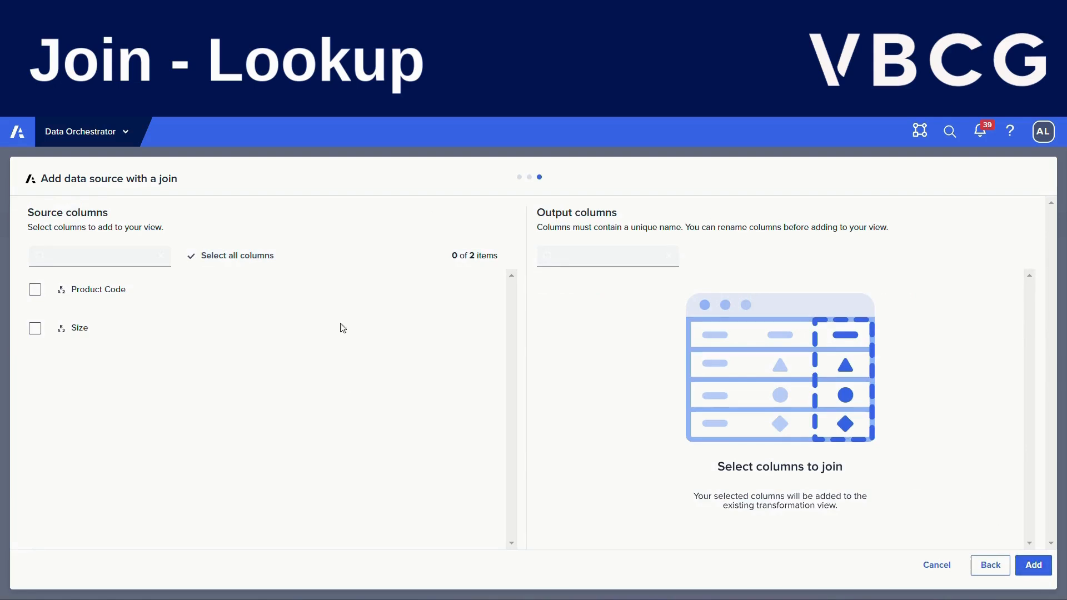
# Step: Include the Product Code and Size columns, rename the Product Code output column to Code, and add the join to the Products view
pyautogui.click(35, 289)
pyautogui.click(35, 328)
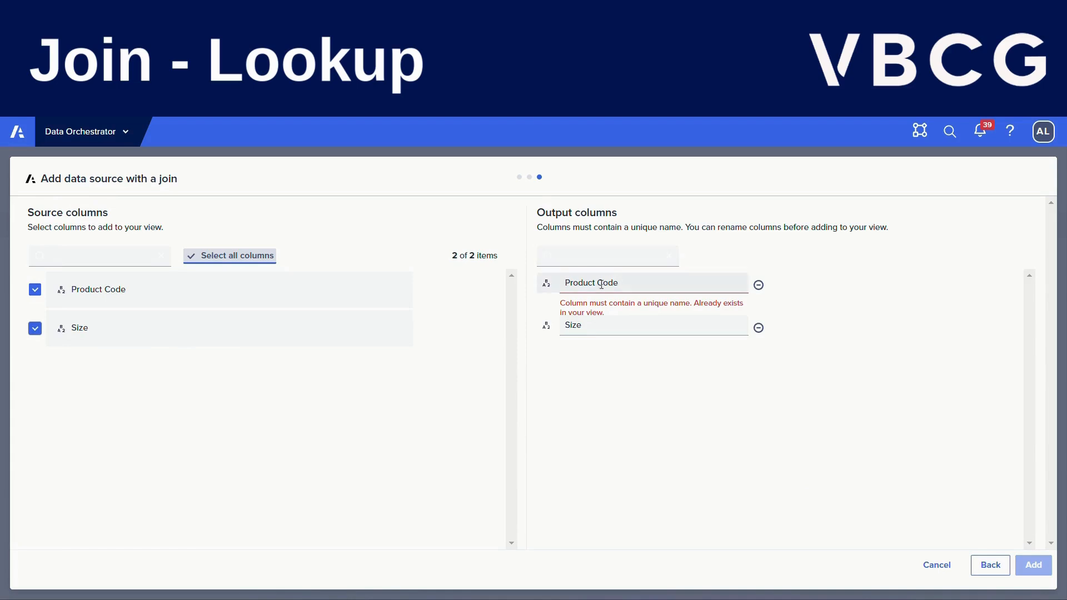
pyautogui.moveTo(598, 284); pyautogui.dragTo(546, 283)
pyautogui.press('BackSpace')
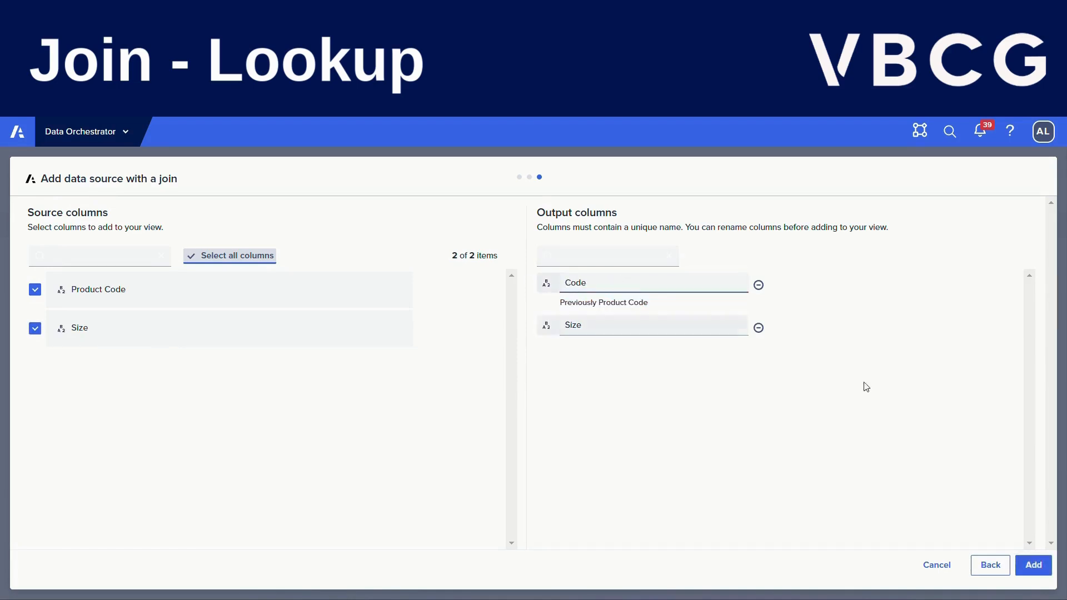
pyautogui.click(1025, 572)
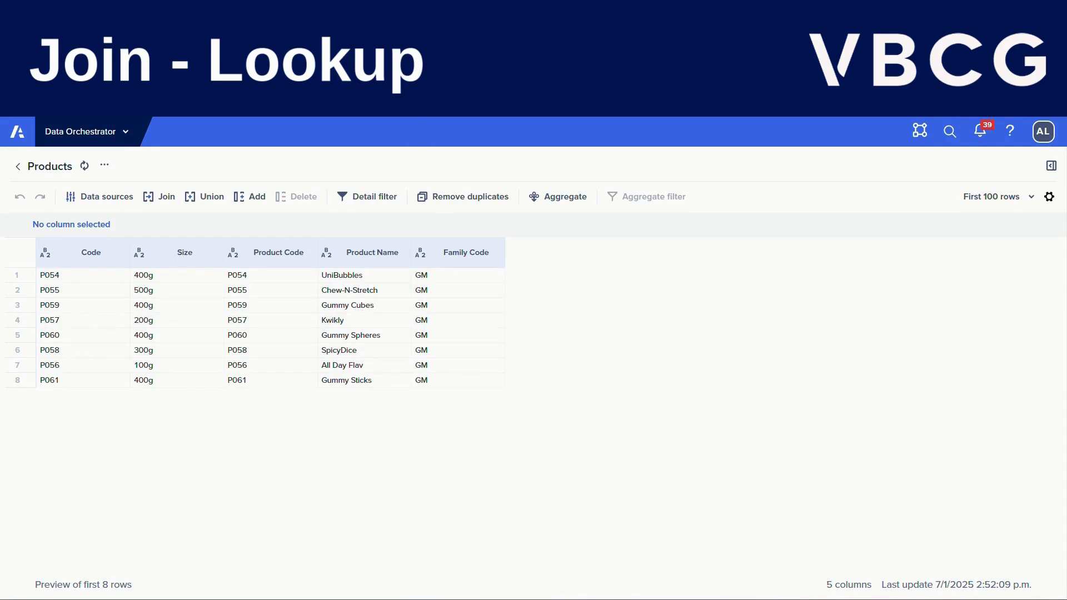
pyautogui.click(18, 166)
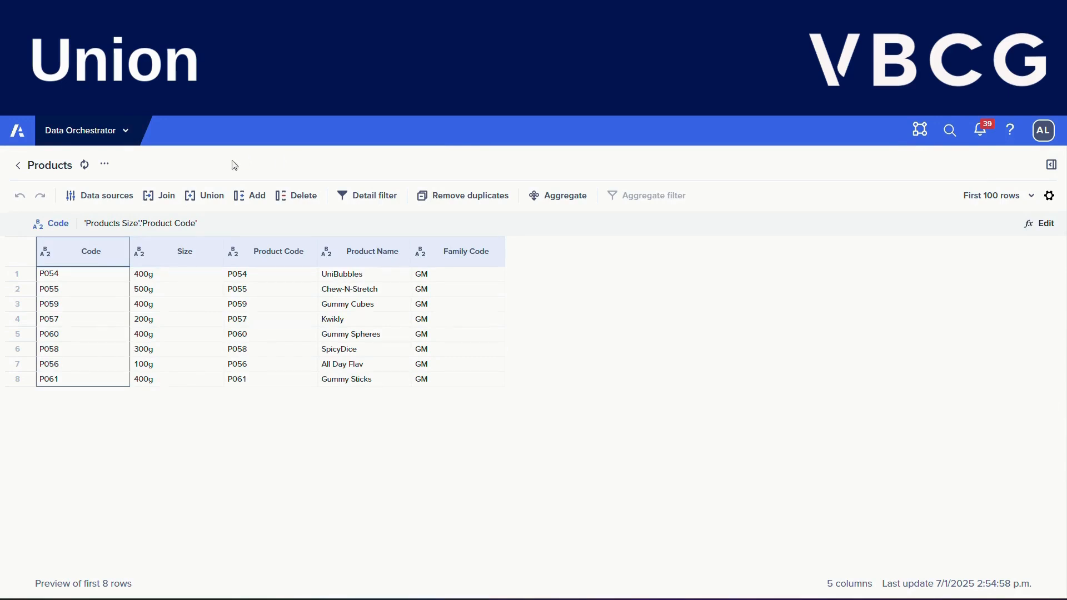
# Step: Start a union in the Products view, search the datasets for "products" and choose Products details as the dataset to add
pyautogui.click(202, 197)
pyautogui.click(106, 254)
pyautogui.write('products')
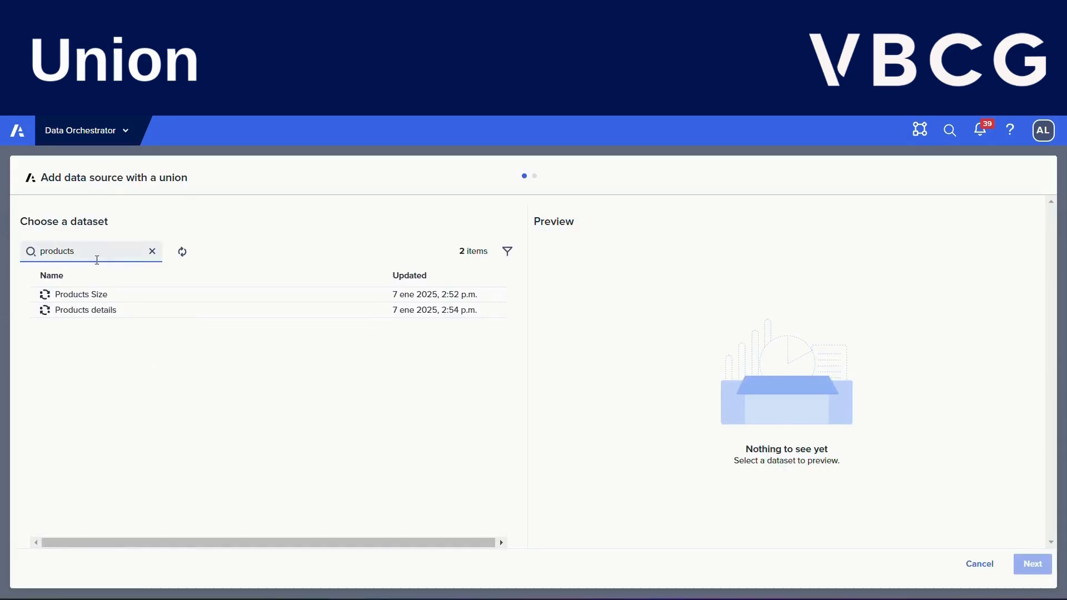
pyautogui.click(78, 310)
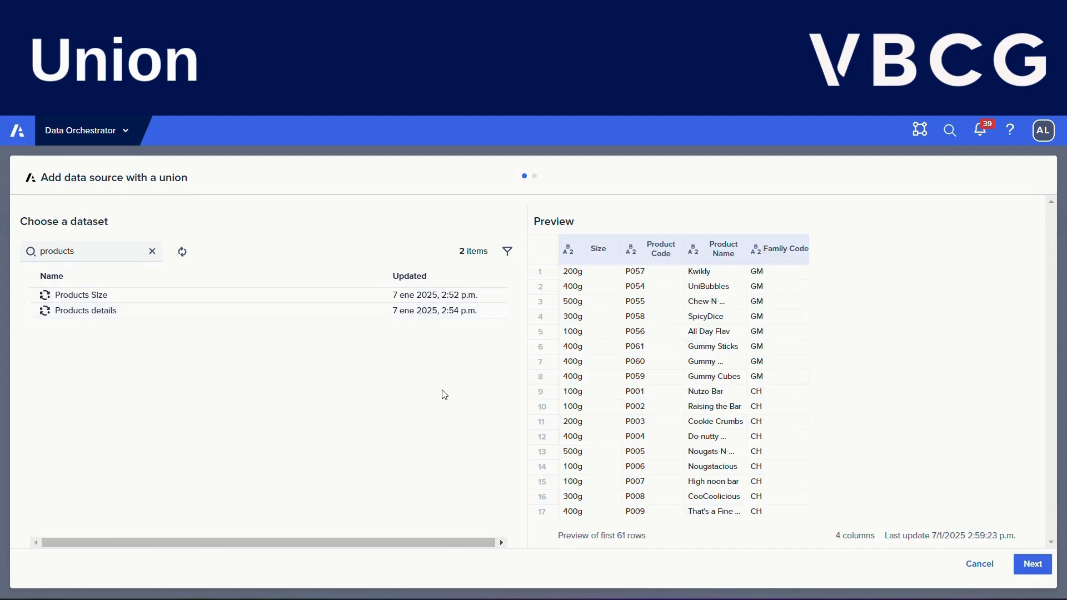
pyautogui.click(1033, 567)
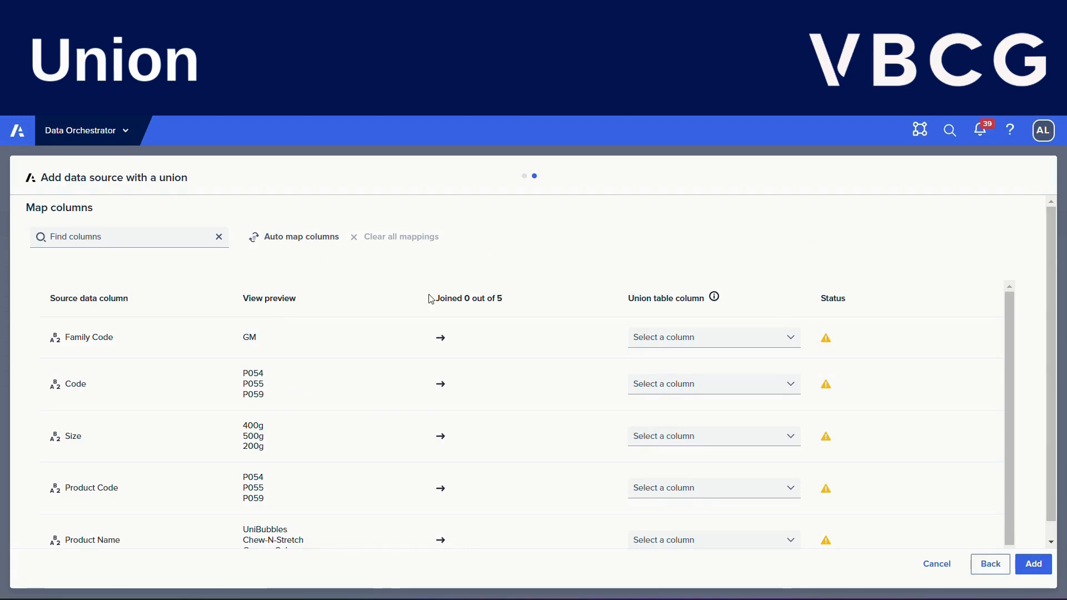
# Step: Map the union columns automatically, add the union to the Products view and look through the combined rows
pyautogui.click(291, 238)
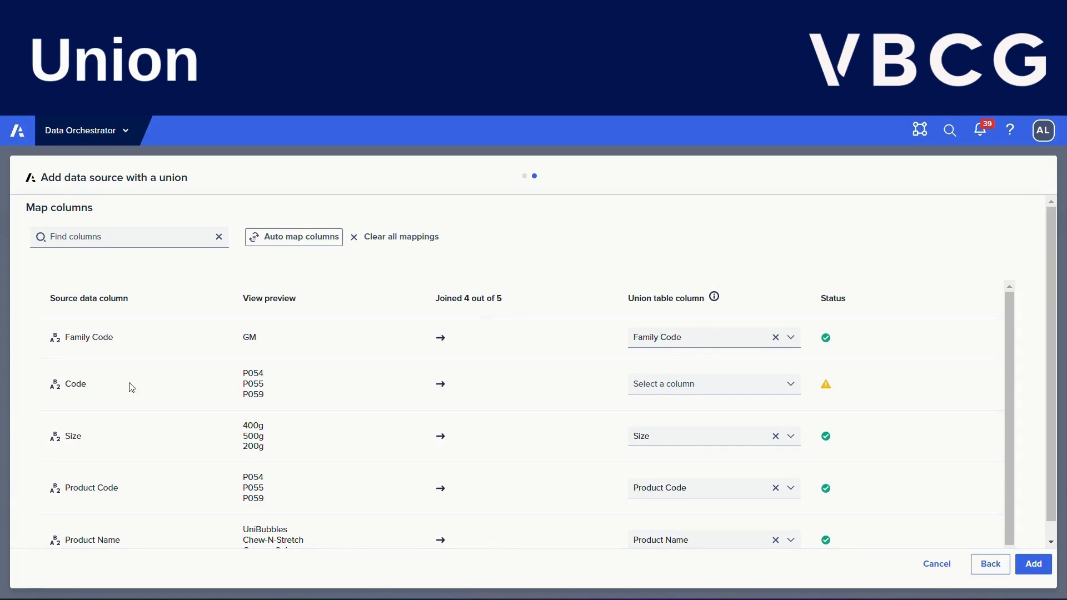
pyautogui.scroll(-1, 312, 388)
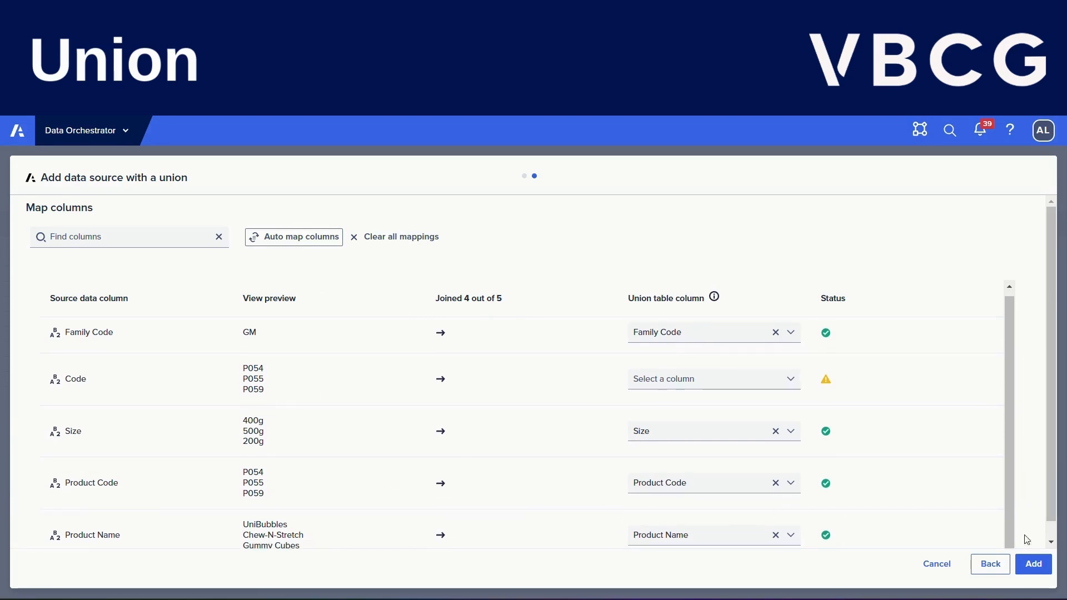
pyautogui.click(1034, 564)
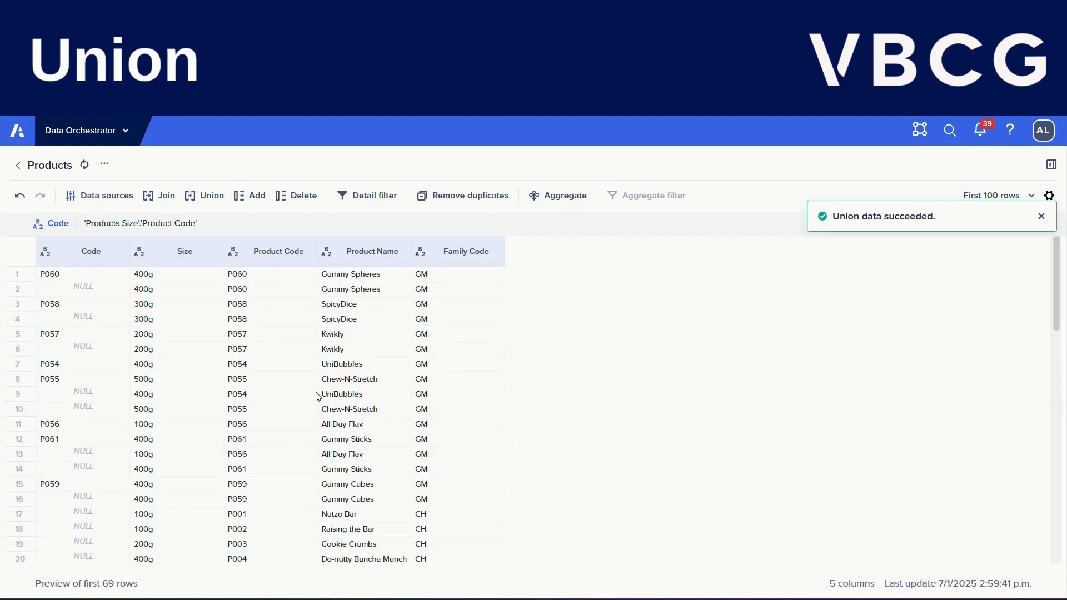
pyautogui.scroll(-1, 320, 397)
pyautogui.scroll(-2, 238, 435)
pyautogui.scroll(-7, 169, 508)
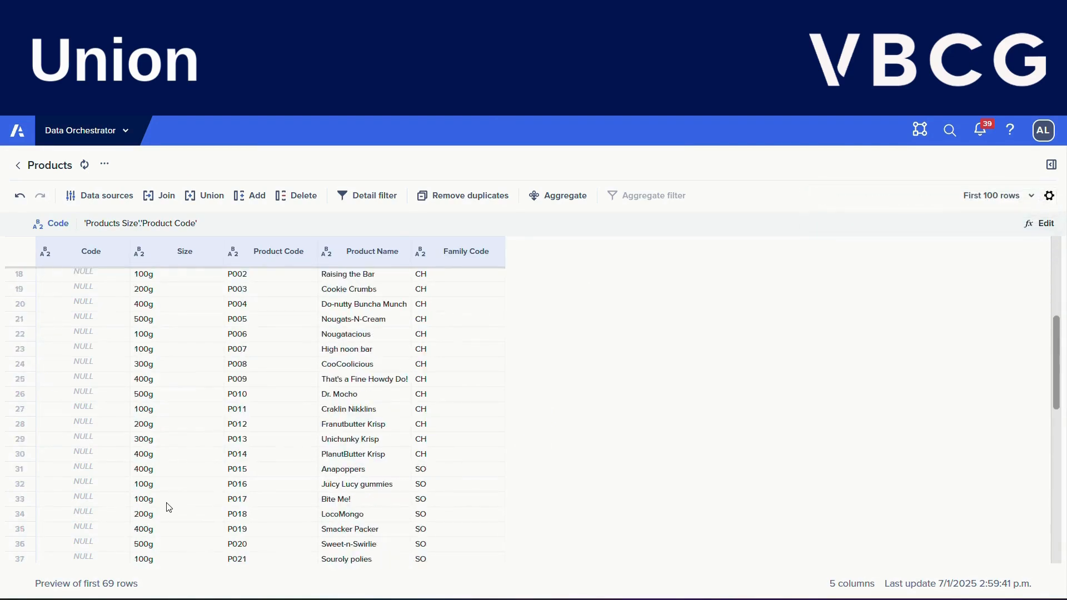
pyautogui.scroll(10, 168, 507)
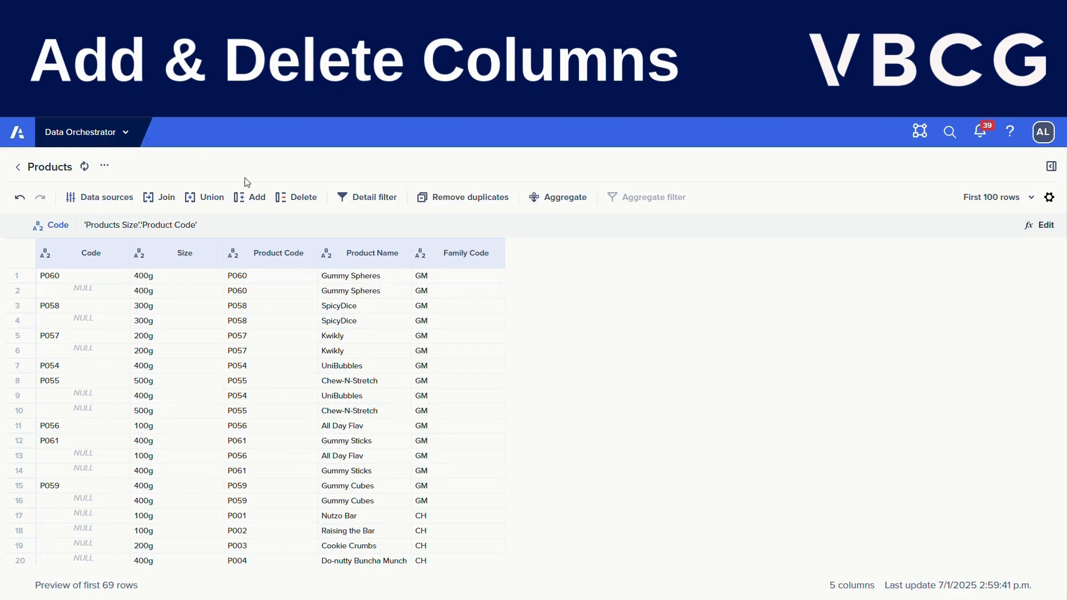
# Step: Add a new column named Example to the Products view
pyautogui.click(238, 203)
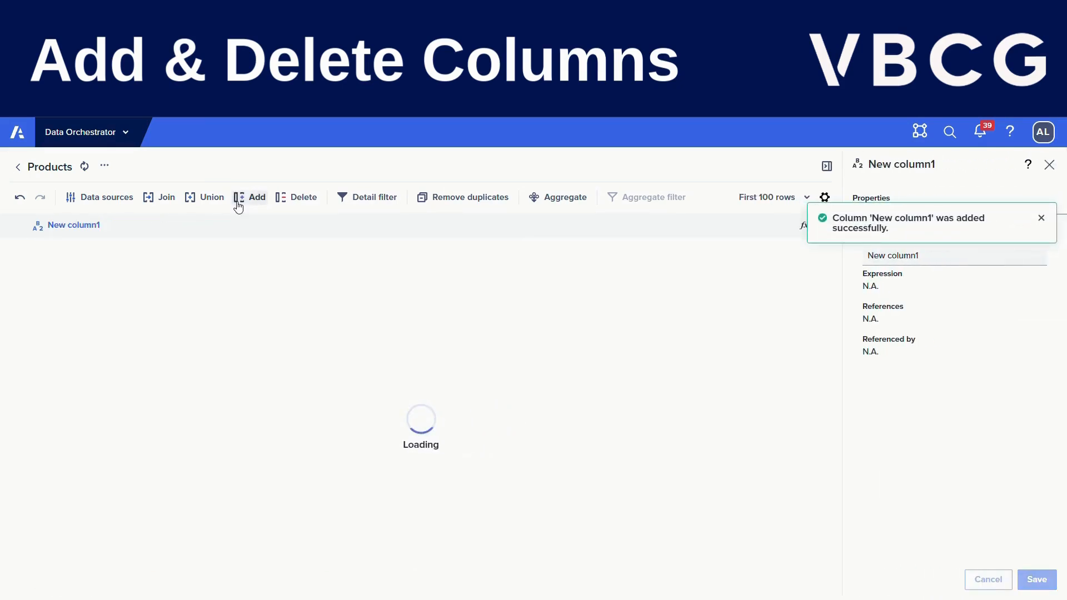
pyautogui.click(1042, 218)
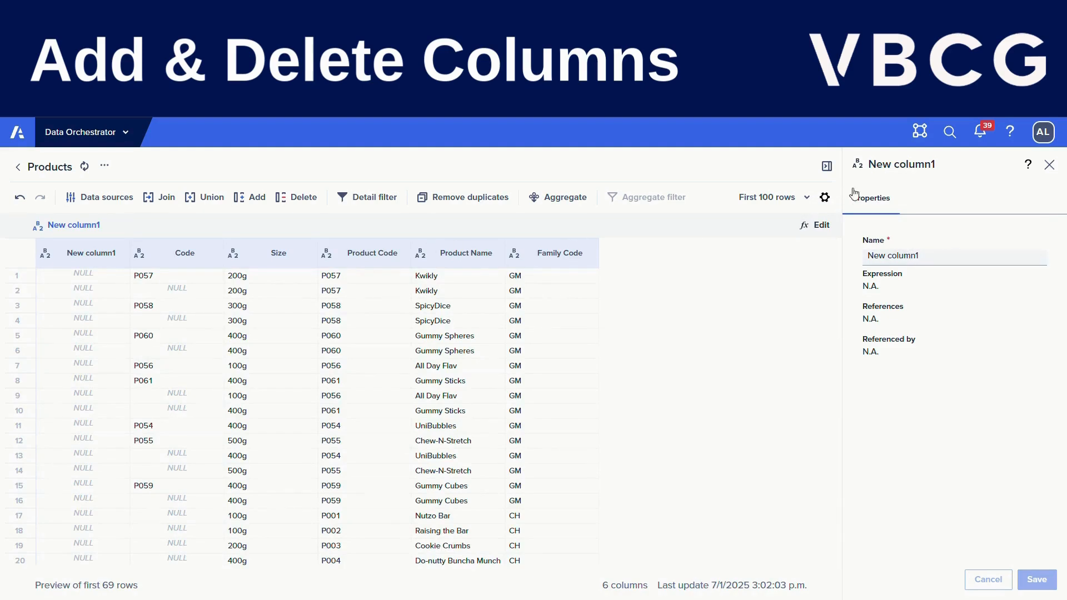
pyautogui.moveTo(938, 258); pyautogui.dragTo(776, 239)
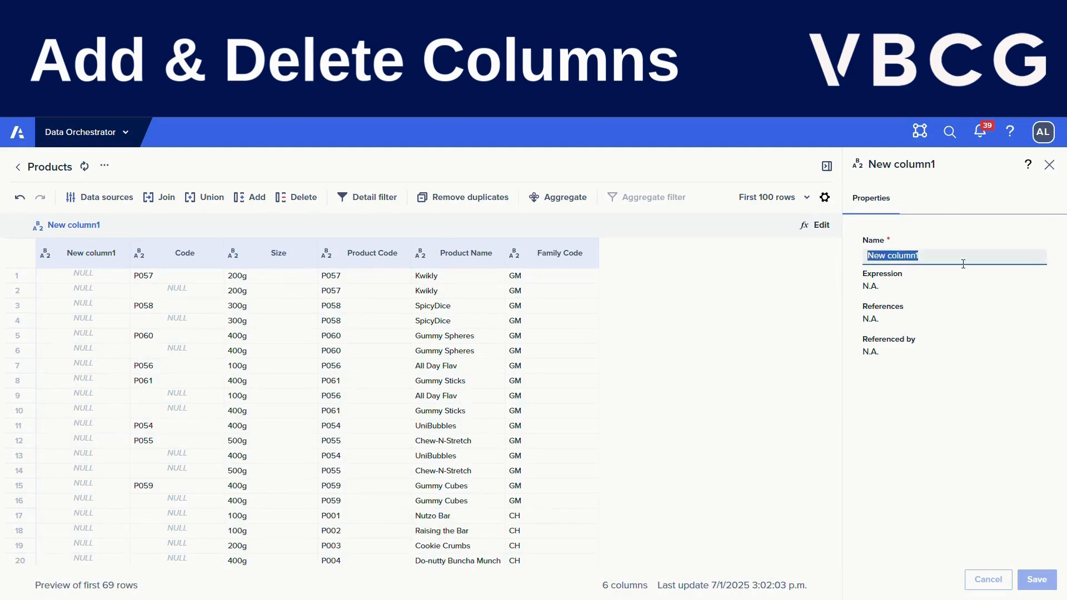
pyautogui.write('Example')
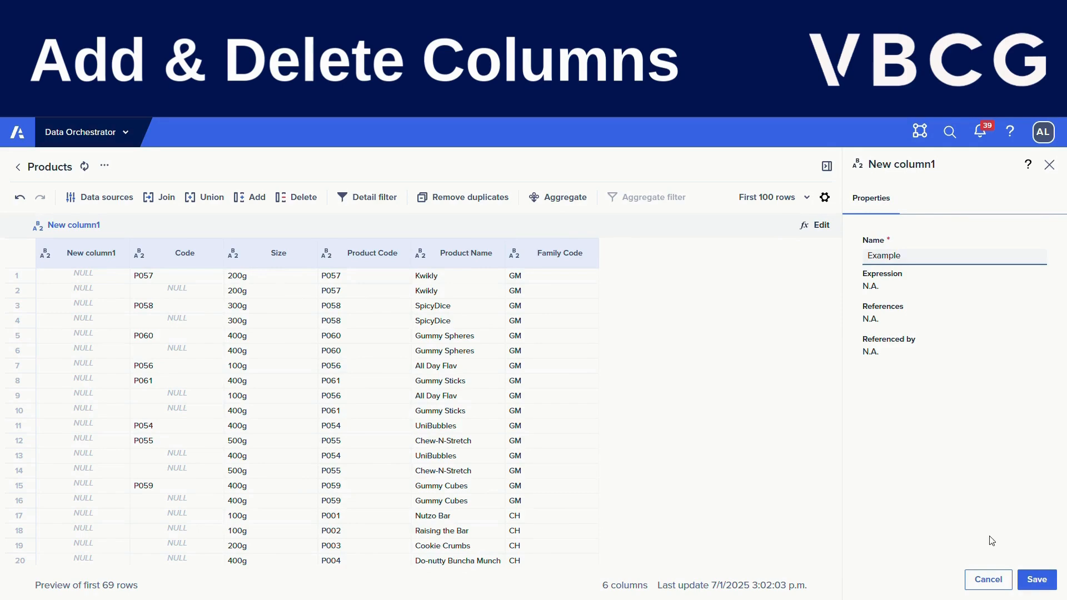
pyautogui.click(1035, 578)
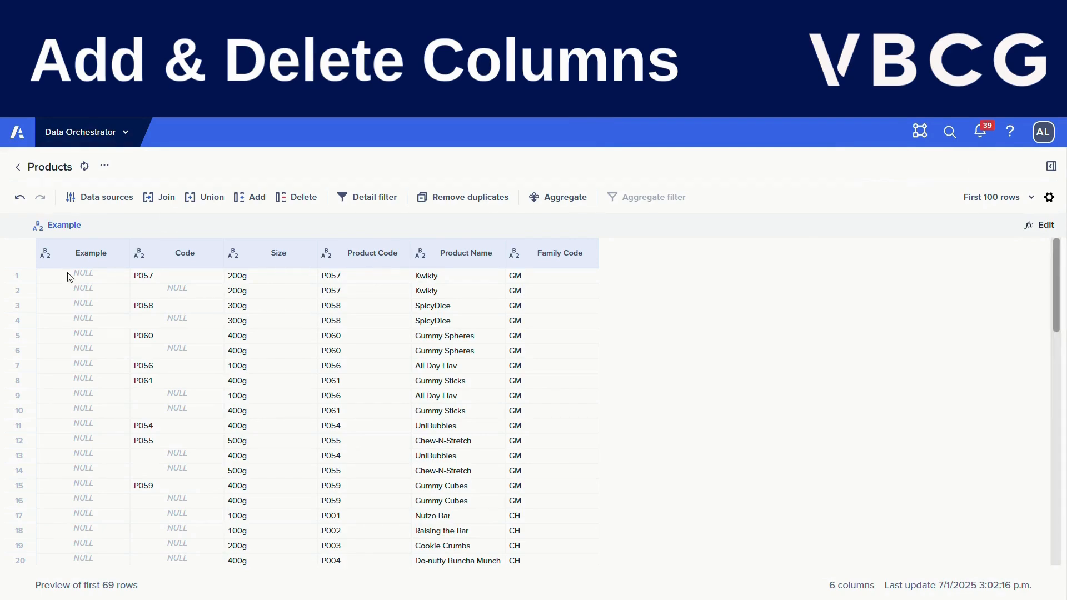
# Step: Delete the Example column from the Products view
pyautogui.click(83, 257)
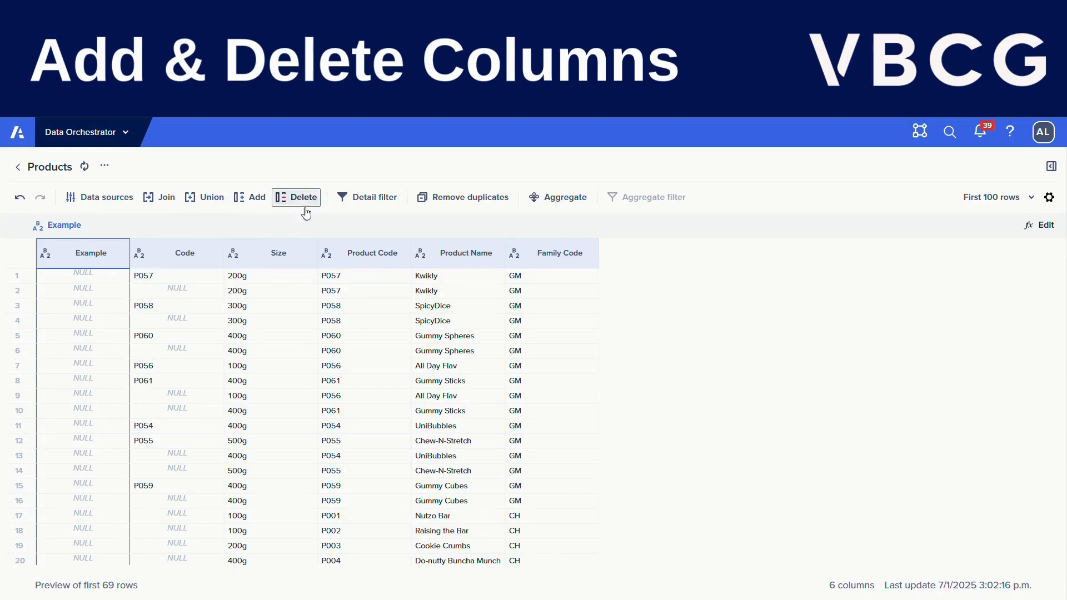
pyautogui.click(306, 214)
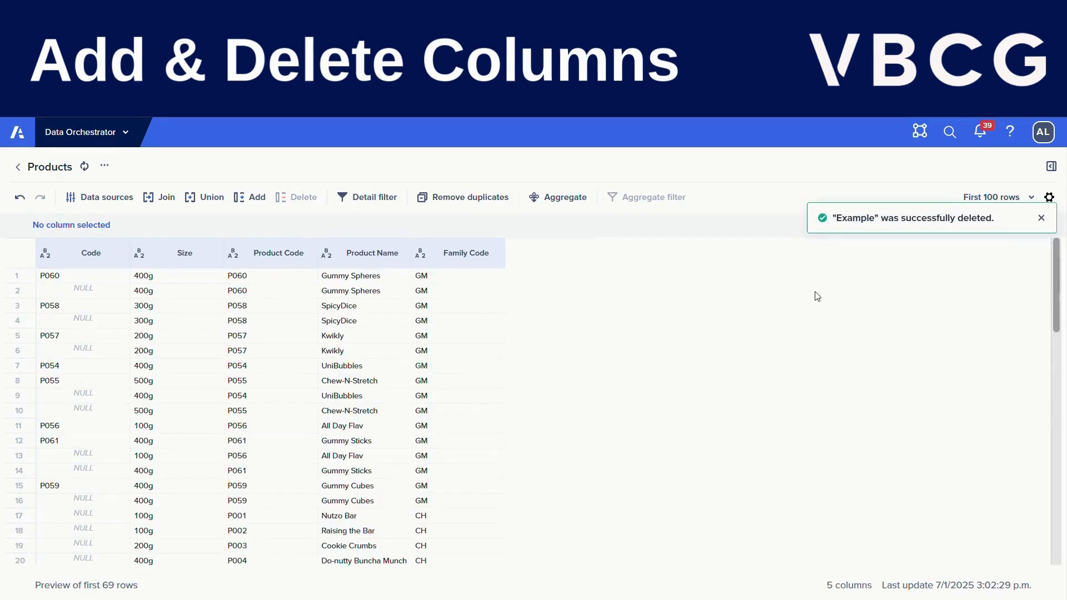
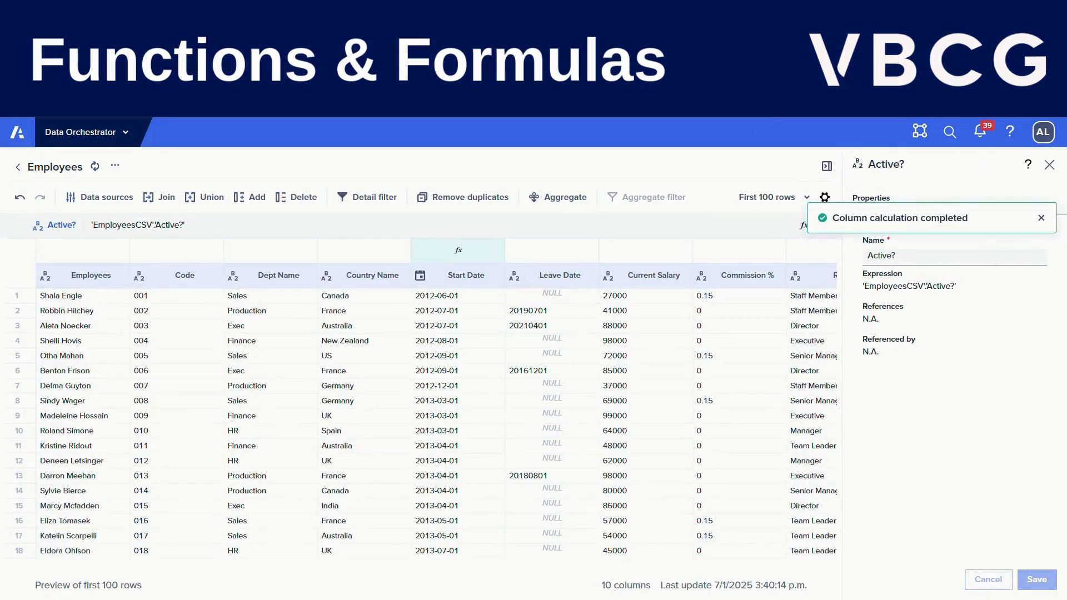
# Step: Set the data type of the Leave Date column in the Employees view to Date
pyautogui.click(1049, 164)
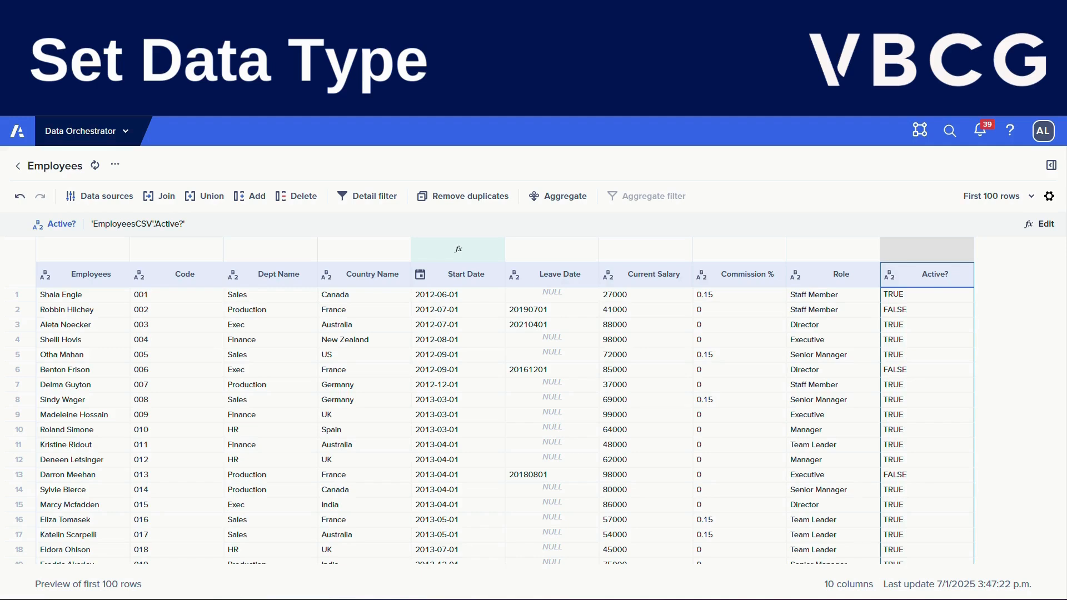
pyautogui.rightClick(547, 284)
pyautogui.moveTo(572, 292)
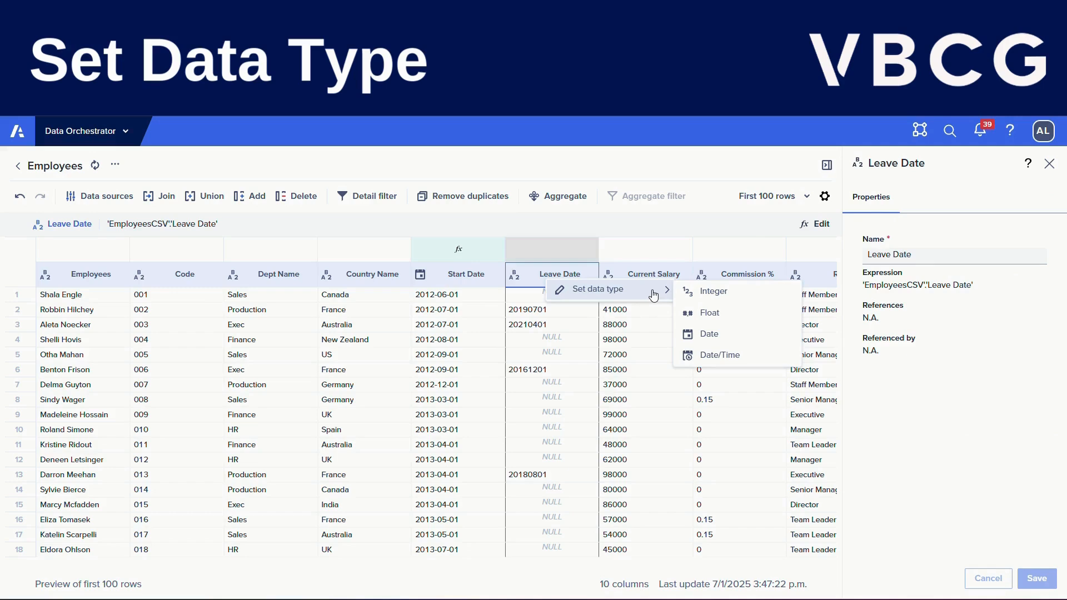
pyautogui.click(510, 258)
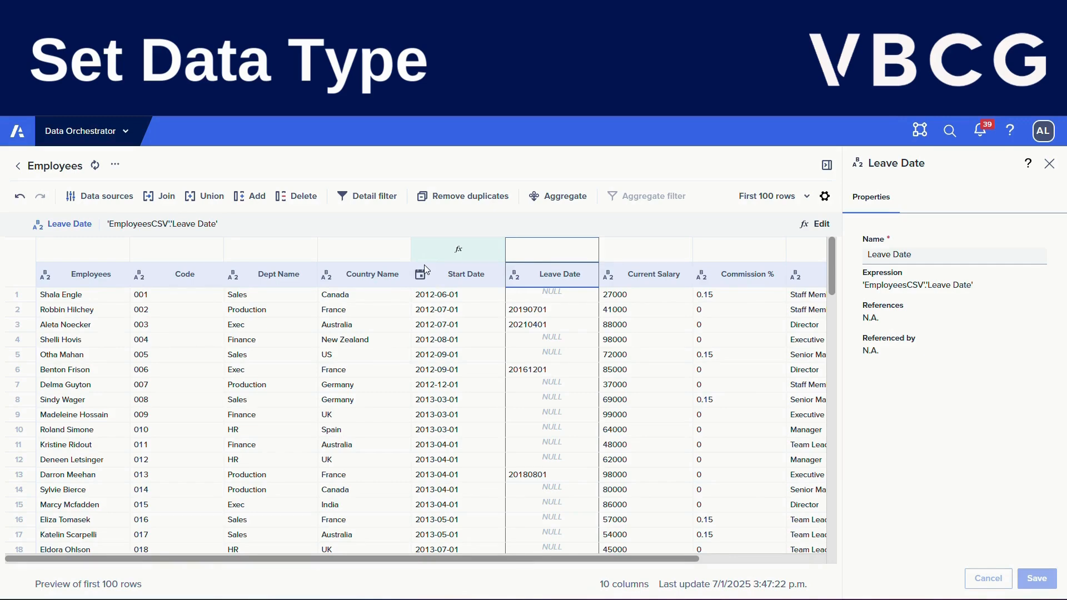
pyautogui.rightClick(548, 275)
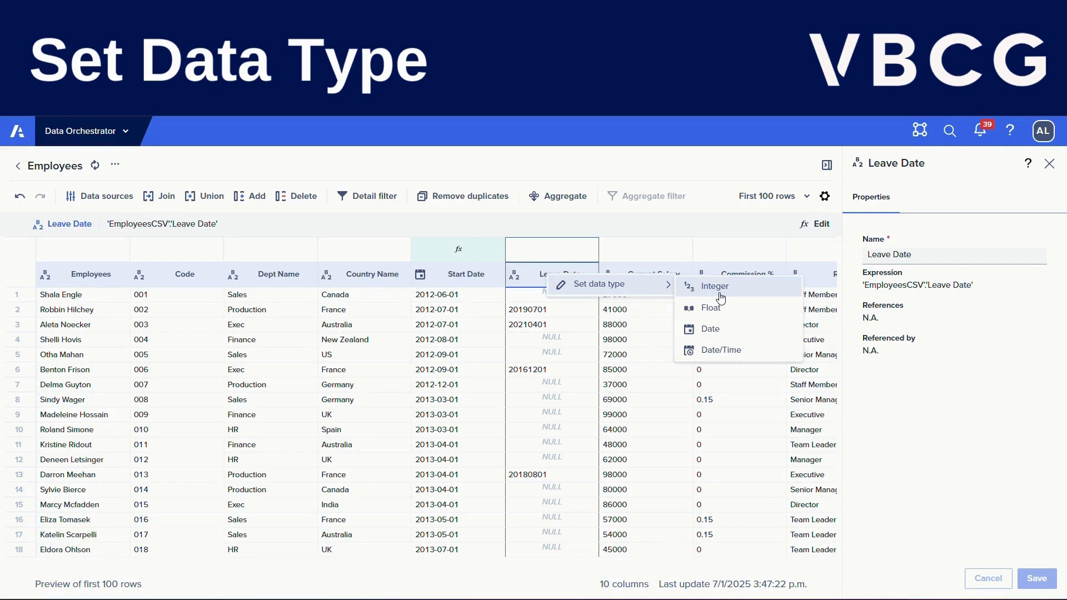
pyautogui.click(721, 330)
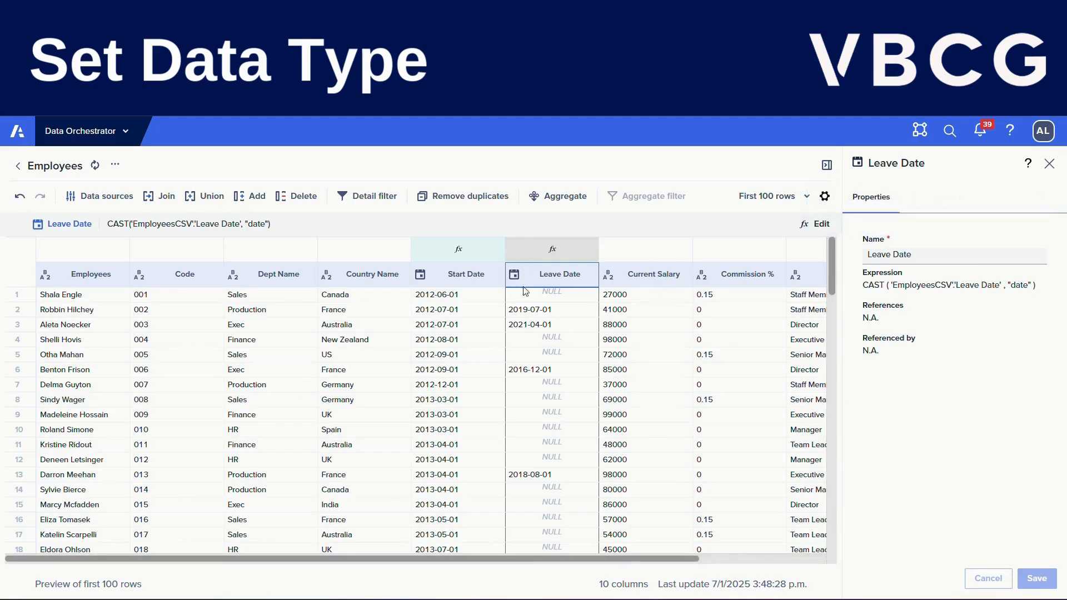
# Step: Set the data type of the Current Salary column to Integer
pyautogui.click(659, 272)
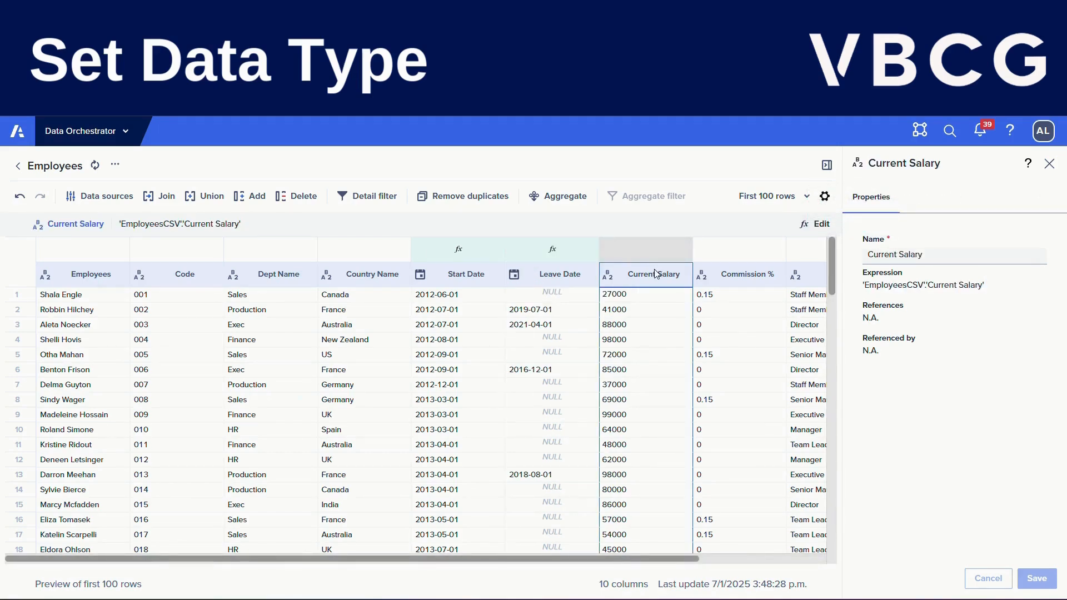
pyautogui.rightClick(623, 278)
pyautogui.moveTo(744, 286)
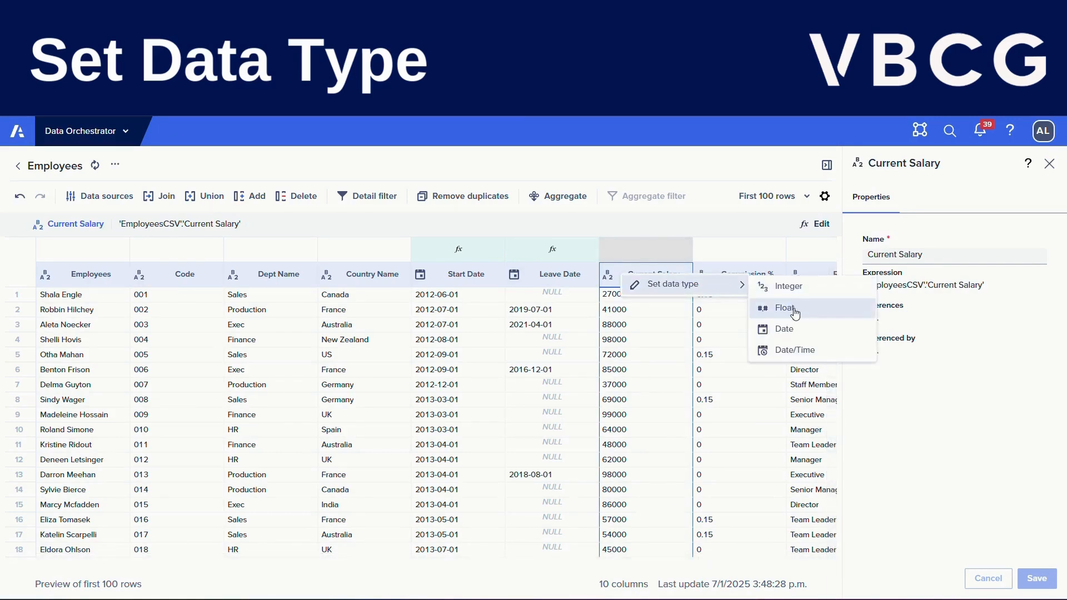
pyautogui.click(823, 292)
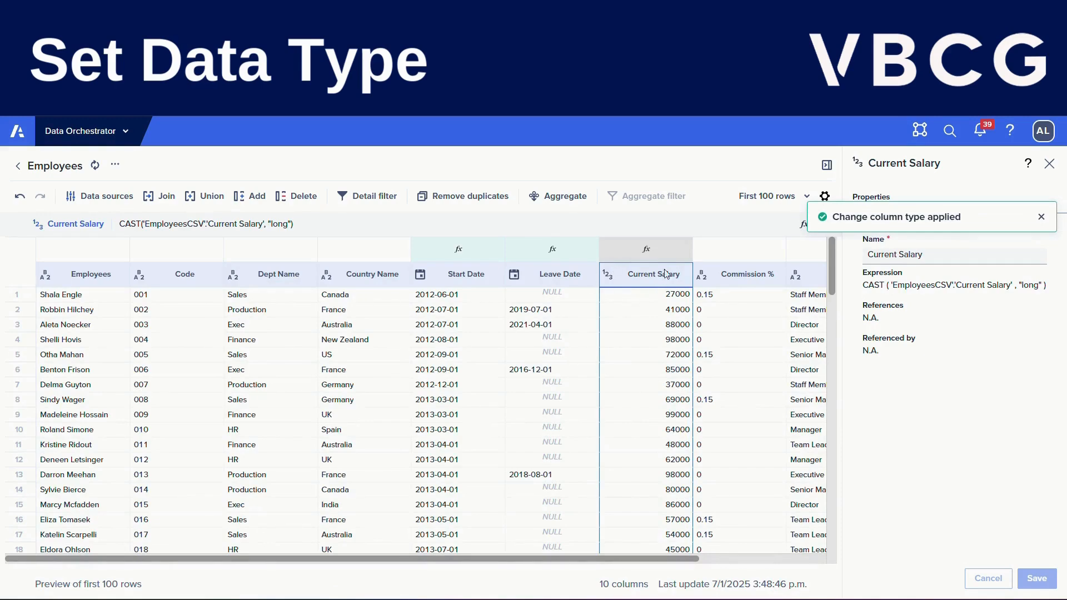
# Step: Set the data type of the Commission % column to Float
pyautogui.click(715, 293)
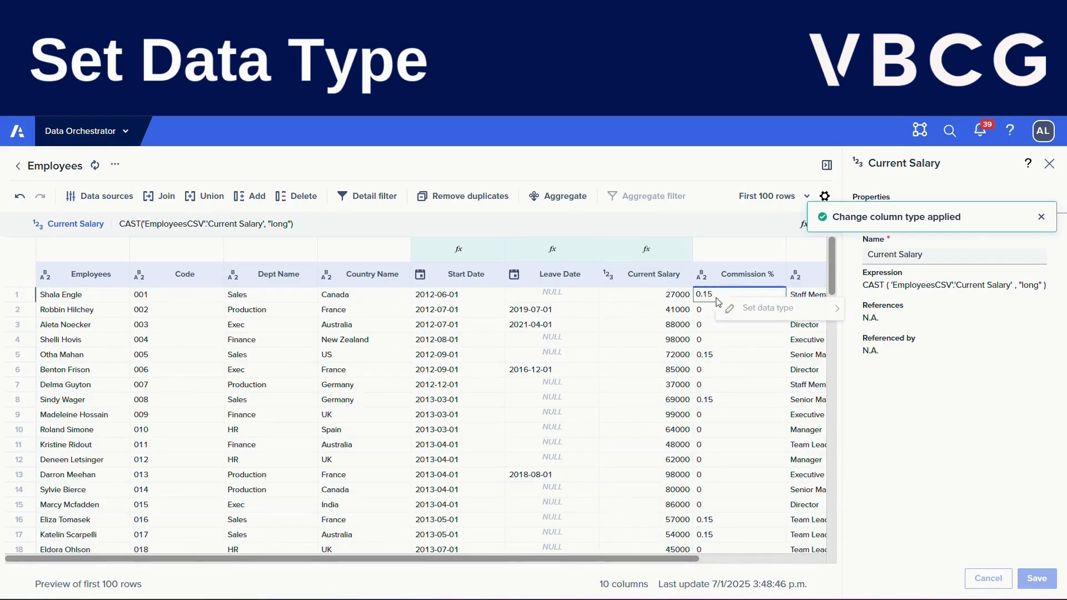
pyautogui.click(715, 278)
pyautogui.moveTo(778, 285)
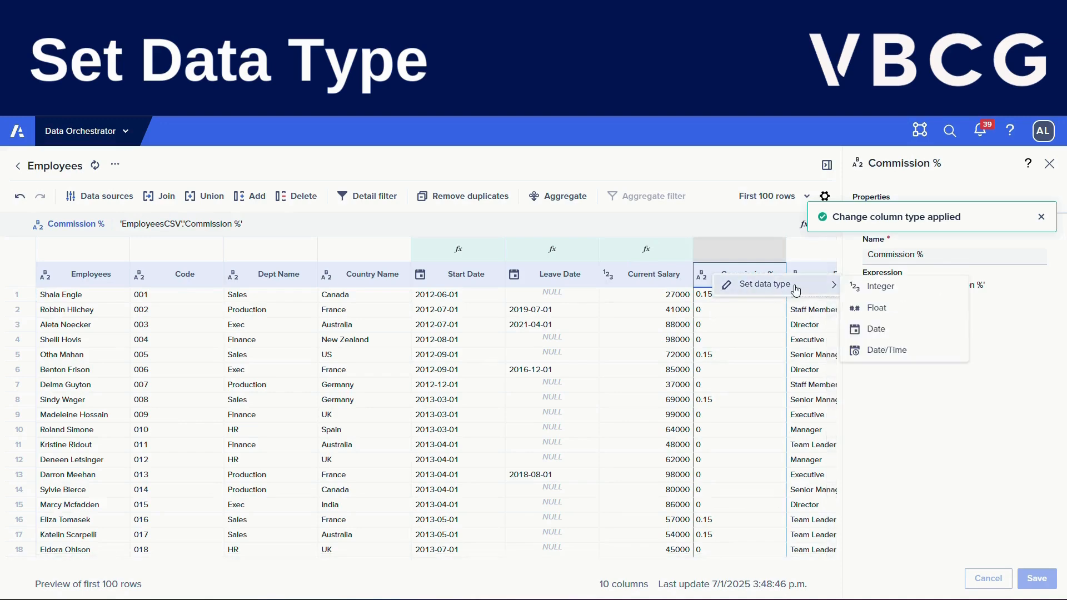
pyautogui.click(866, 313)
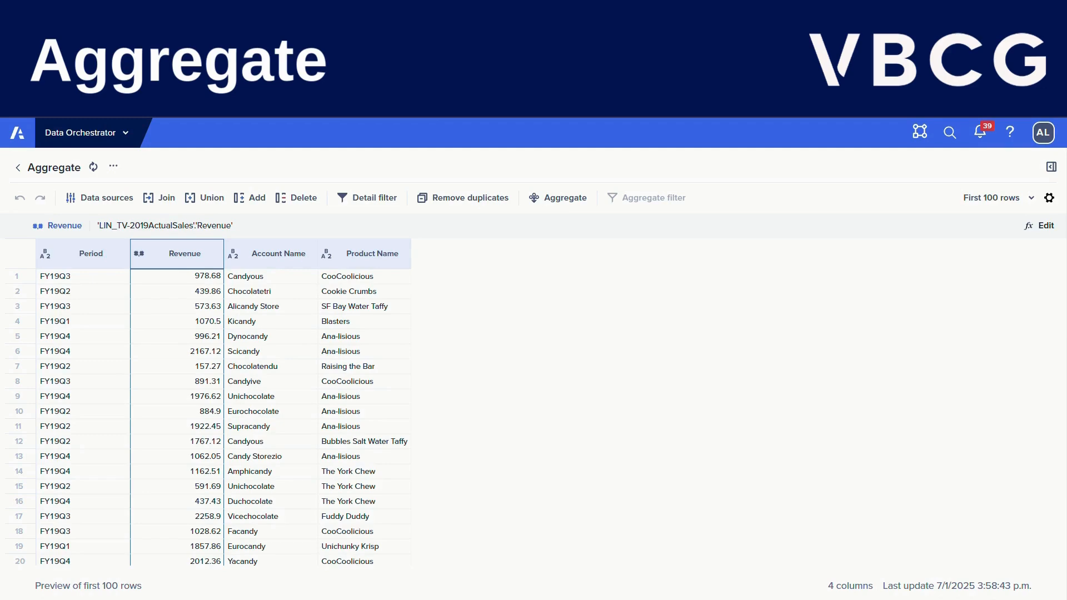
# Step: Enable aggregation on the Aggregate view with Period set to Count, and apply it
pyautogui.click(549, 198)
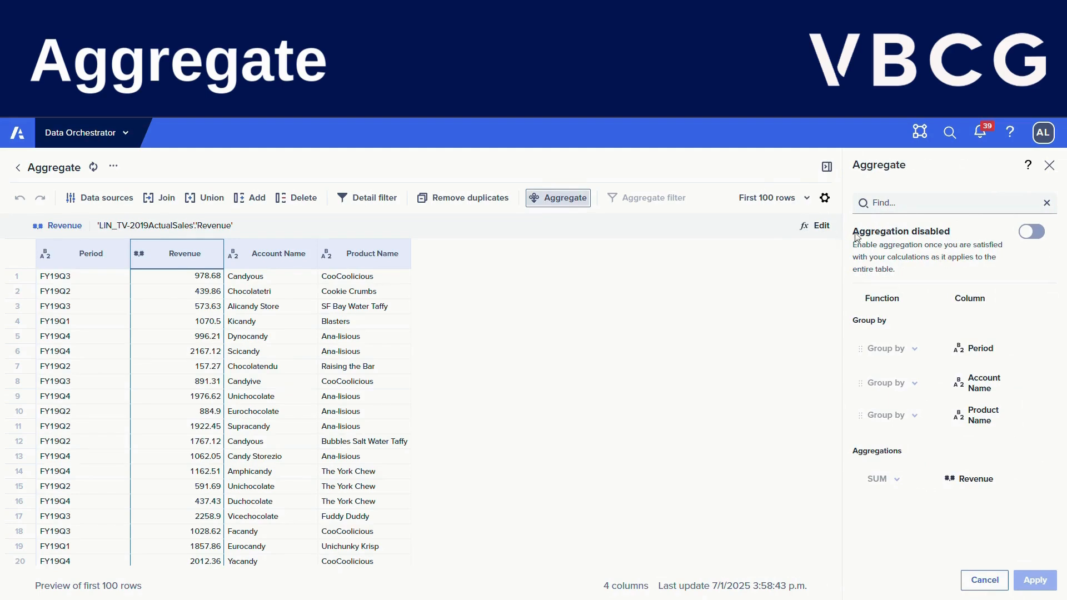
pyautogui.click(1033, 233)
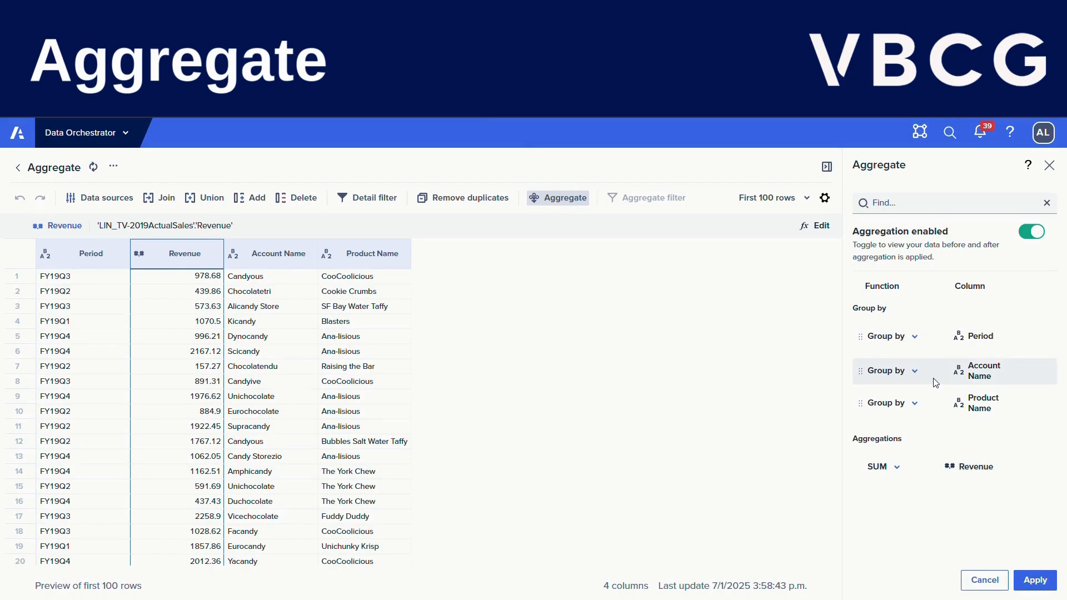
pyautogui.click(906, 337)
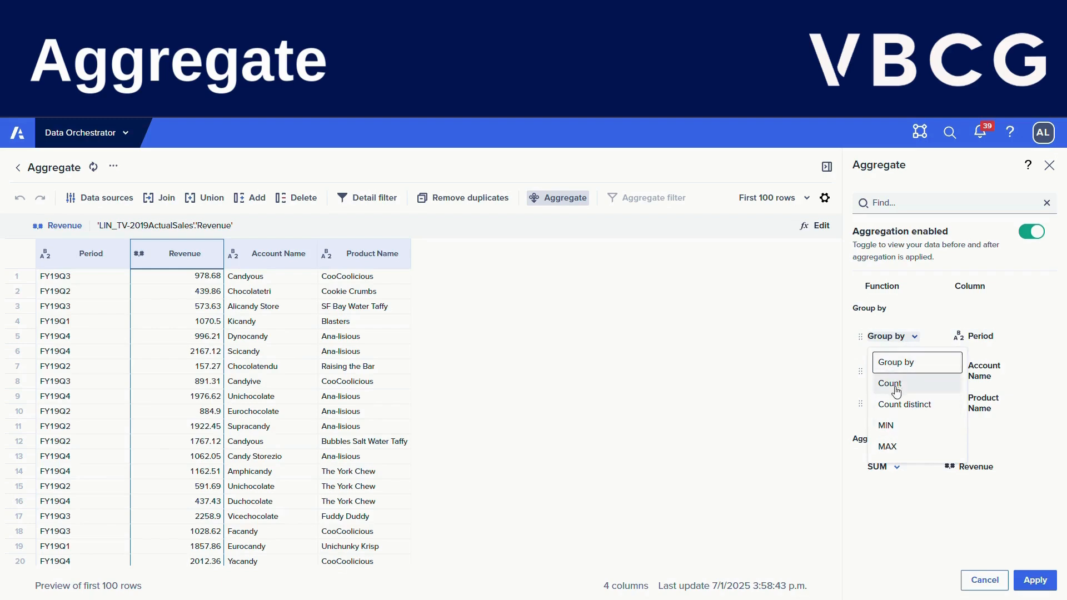
pyautogui.click(895, 384)
pyautogui.click(1035, 580)
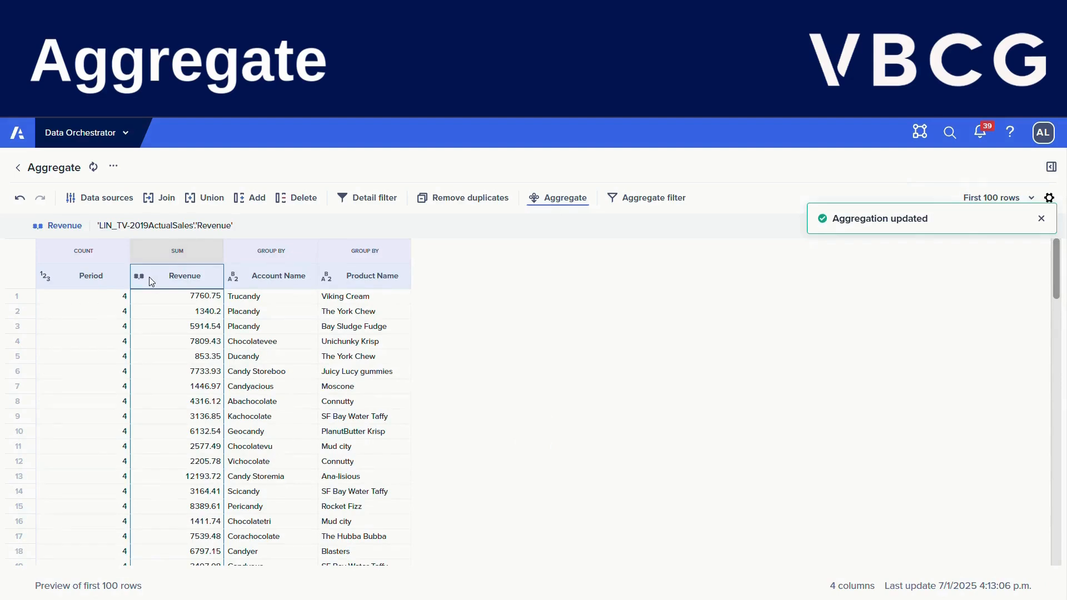
pyautogui.click(85, 295)
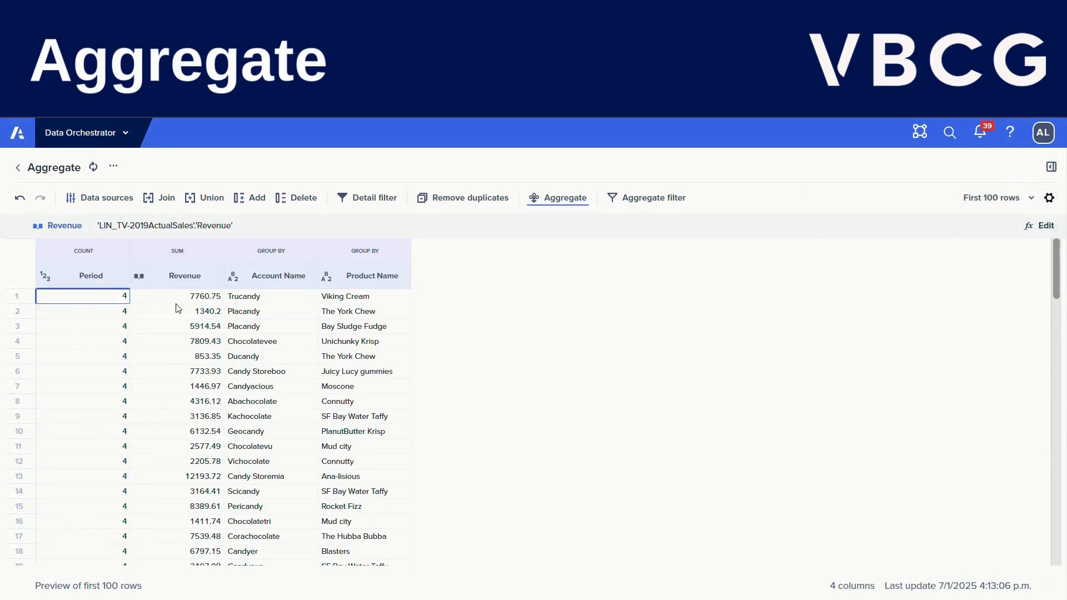
pyautogui.click(200, 300)
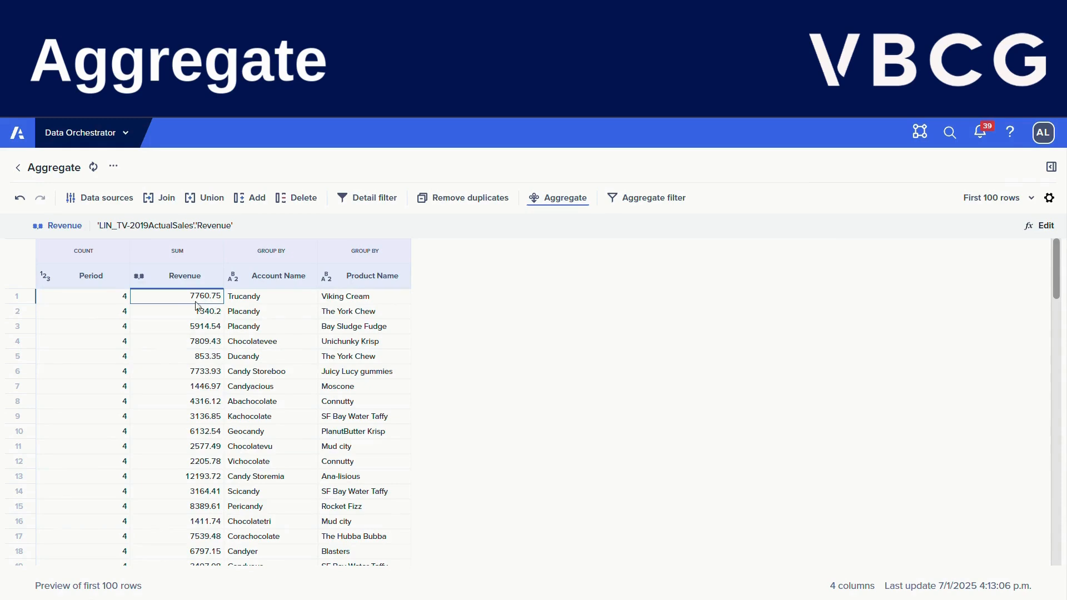
# Step: Disable the view's aggregation and apply the change, and enable the aggregation again
pyautogui.click(564, 198)
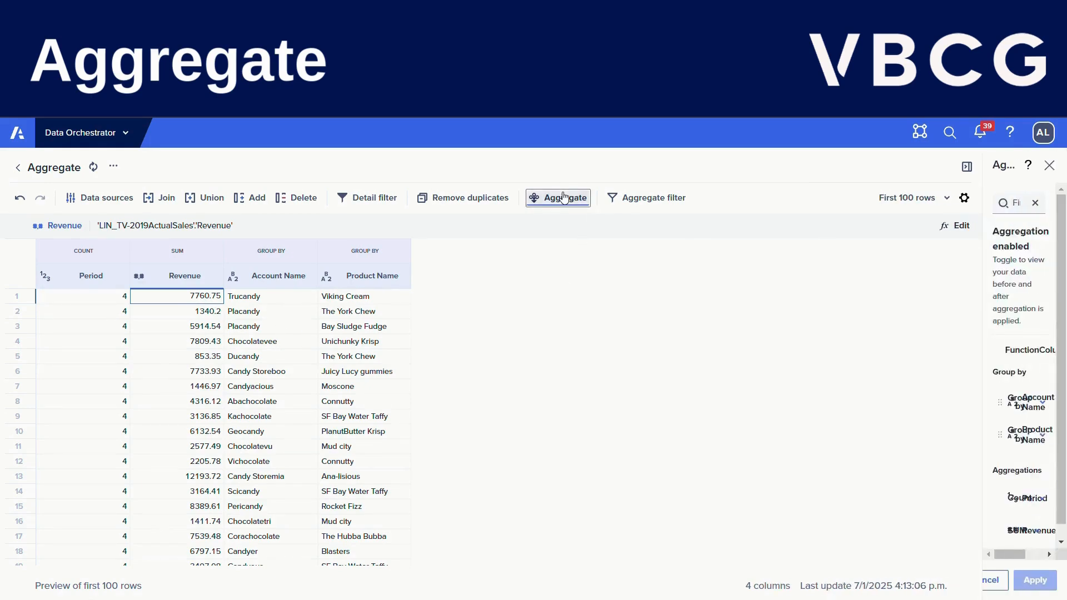
pyautogui.click(1029, 237)
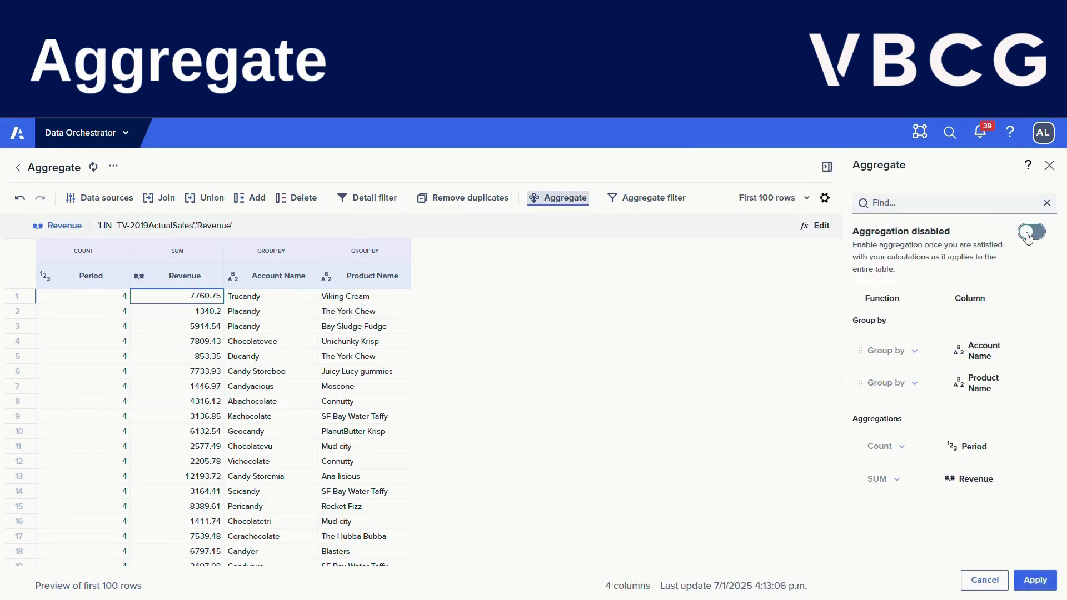
pyautogui.click(1035, 580)
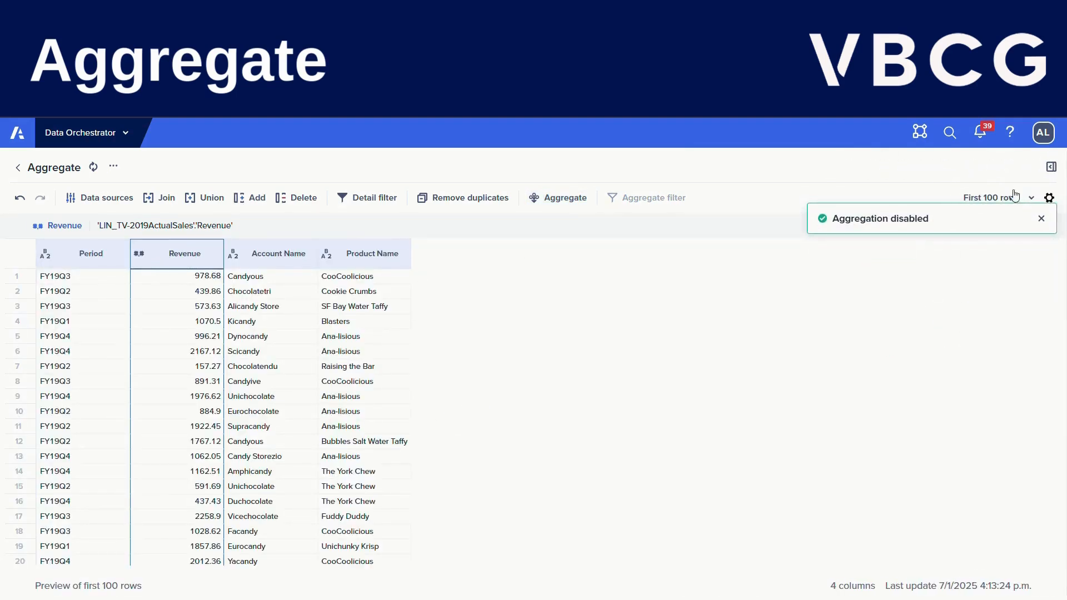
pyautogui.click(555, 200)
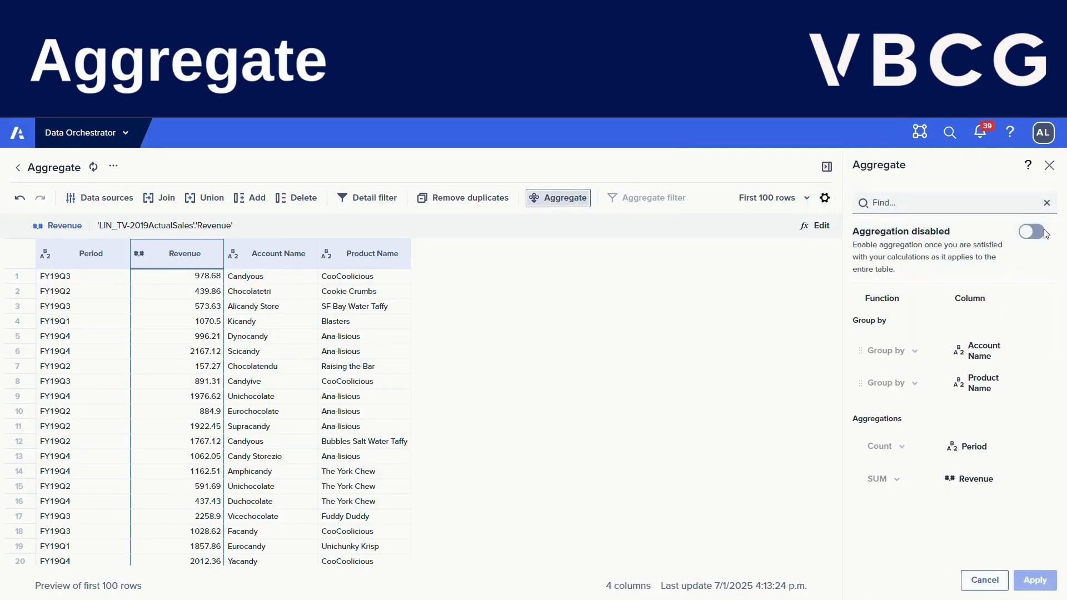
pyautogui.click(1032, 232)
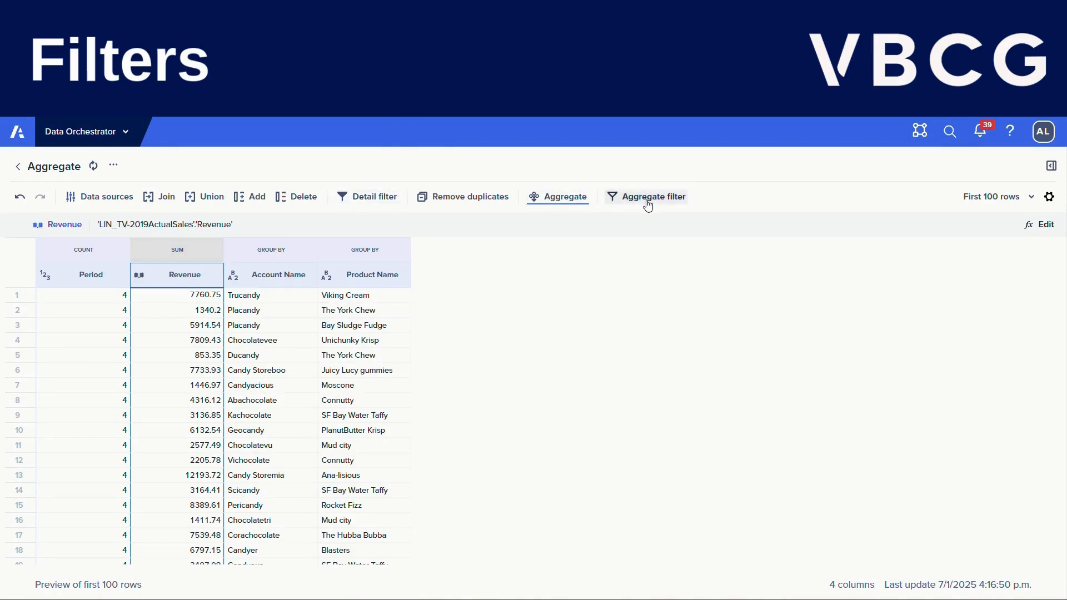
# Step: Switch aggregation off once more for the Aggregate view and turn it back on
pyautogui.click(558, 196)
pyautogui.click(1031, 232)
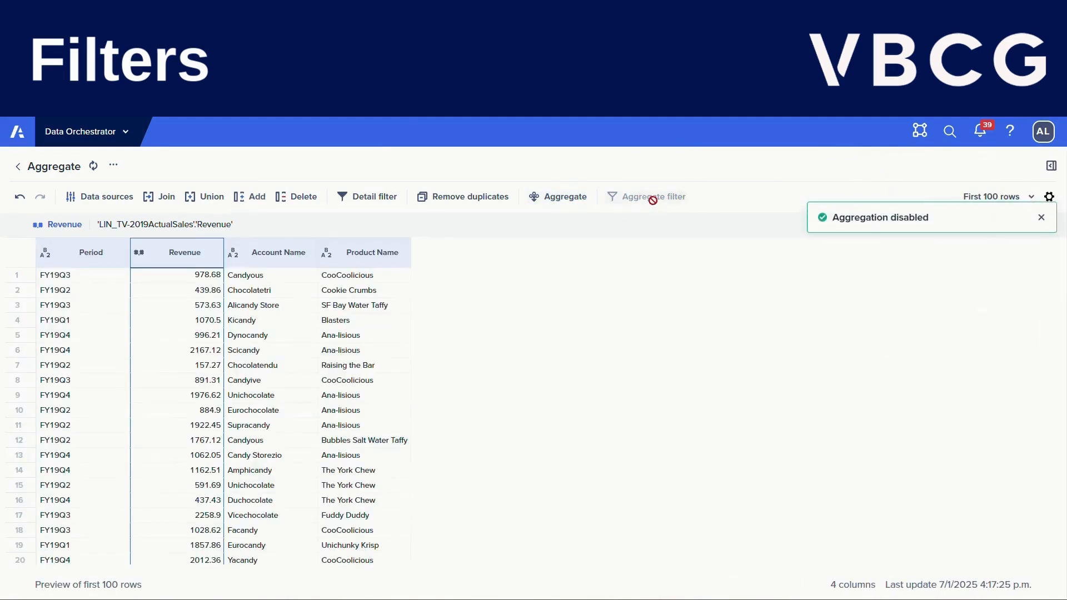
pyautogui.click(568, 199)
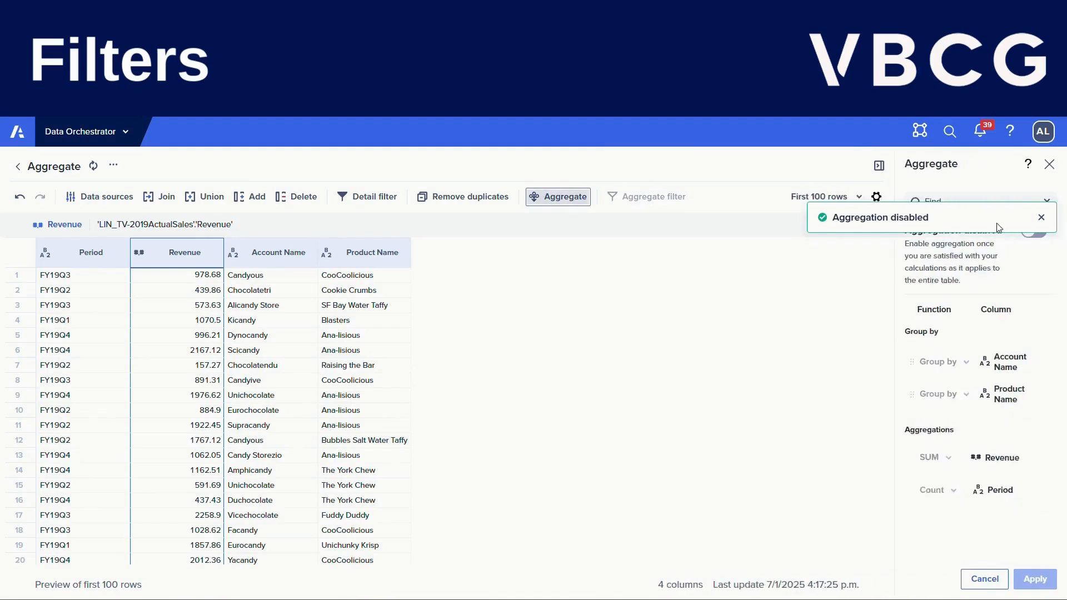
pyautogui.click(1031, 241)
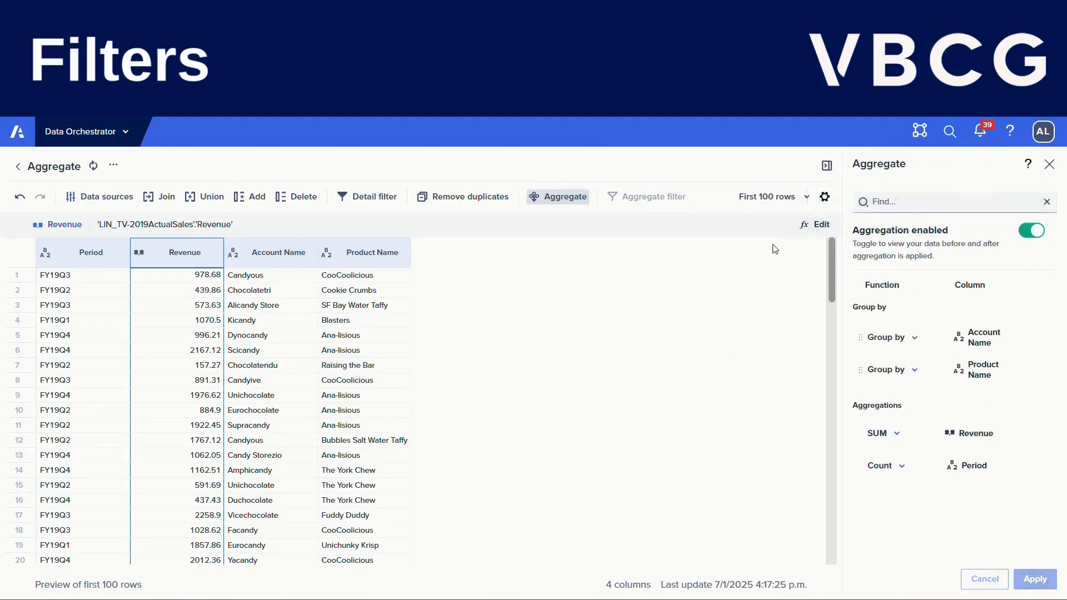
# Step: Apply a detail filter keeping rows where Account Name is equal to Trucandy, and review the filtered rows
pyautogui.click(363, 198)
pyautogui.click(924, 253)
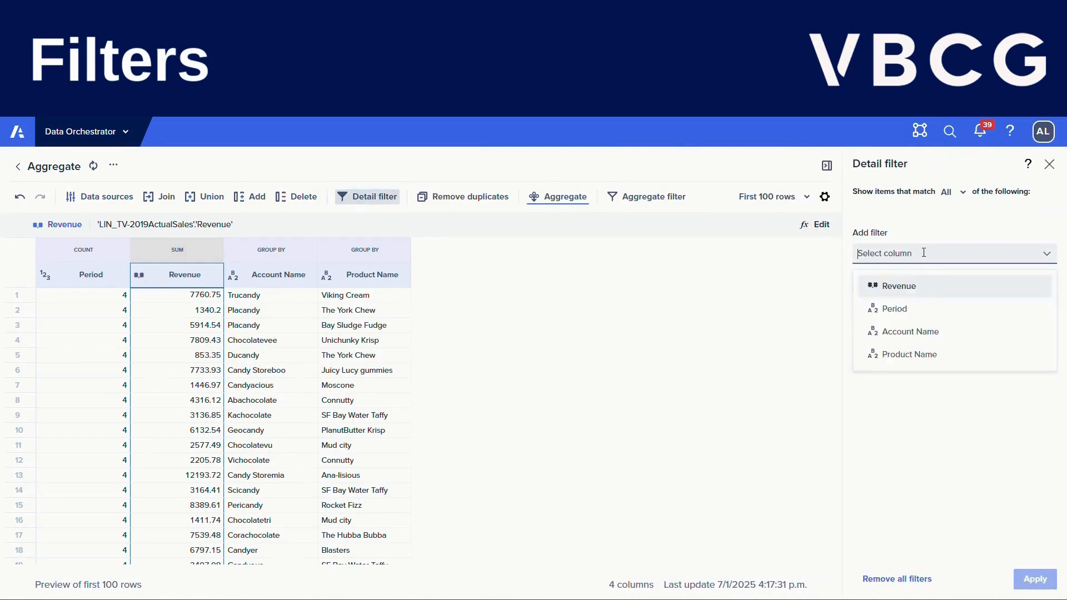
pyautogui.click(905, 339)
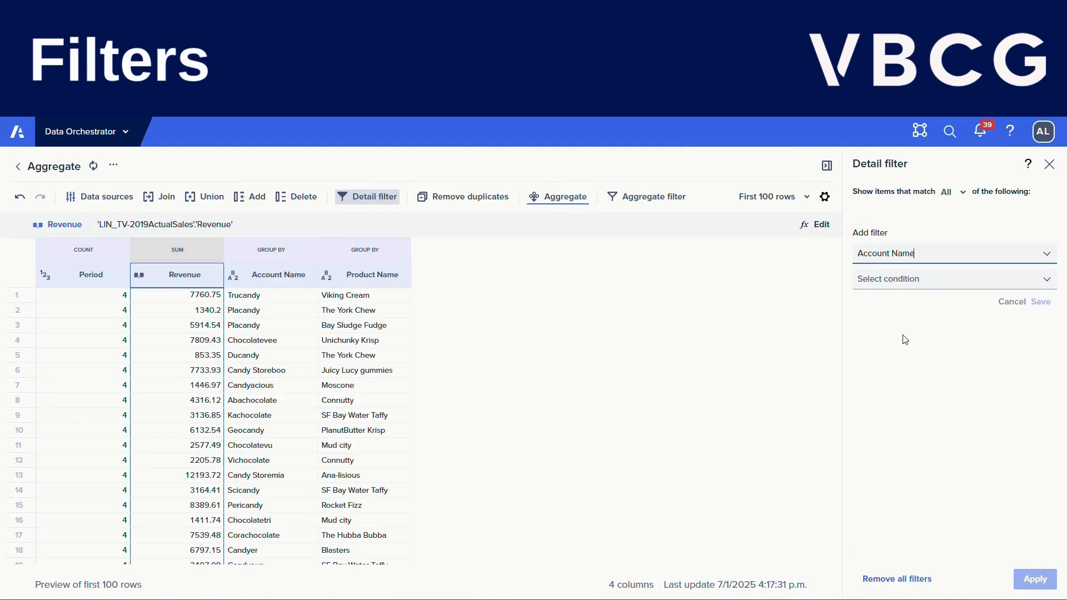
pyautogui.click(900, 278)
pyautogui.click(898, 306)
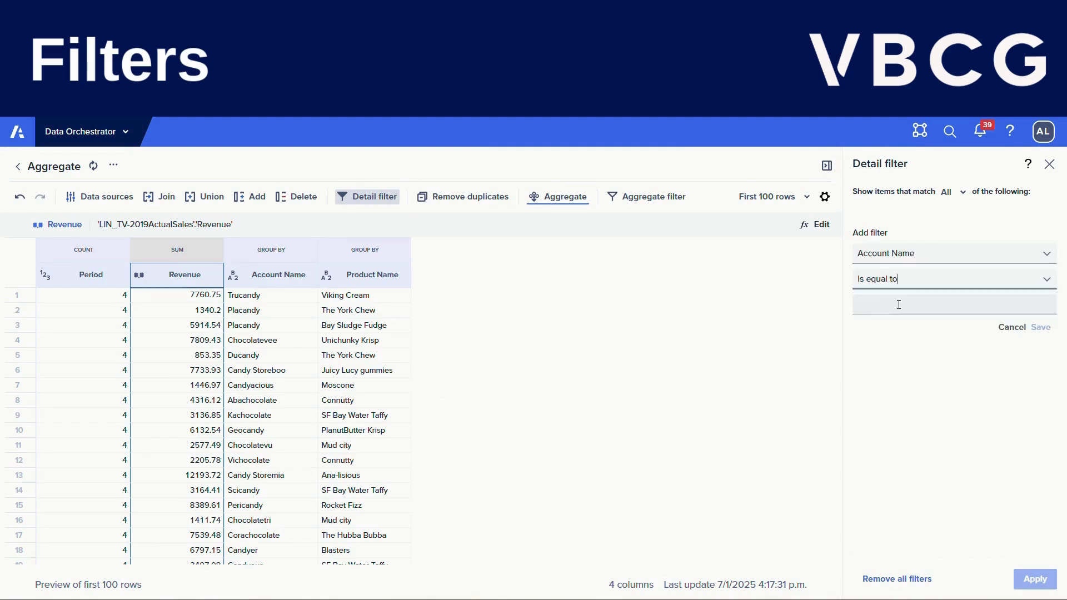
pyautogui.click(899, 304)
pyautogui.click(920, 362)
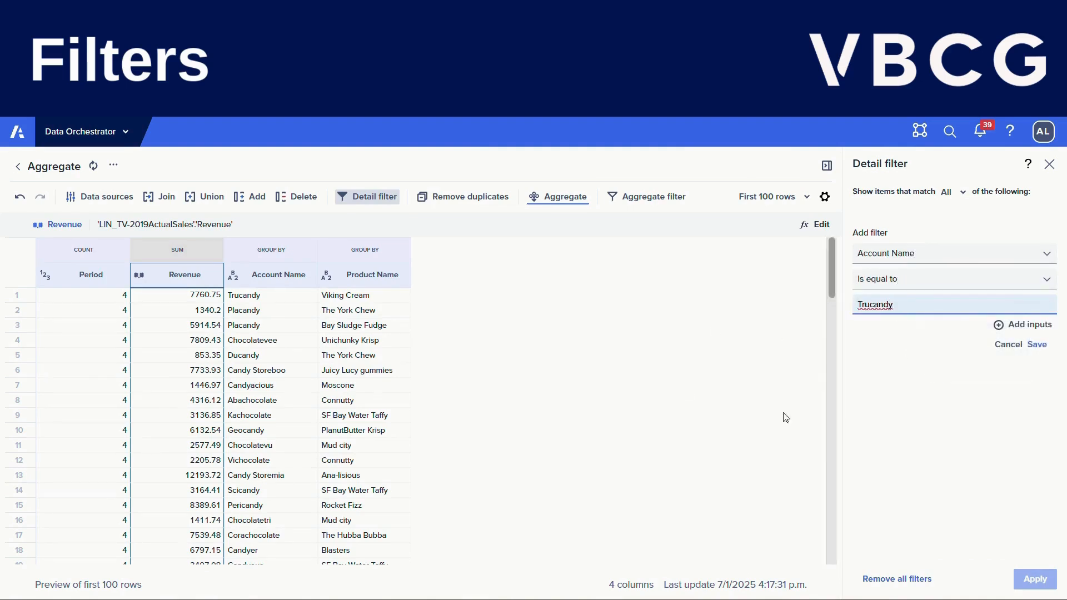
pyautogui.click(1036, 345)
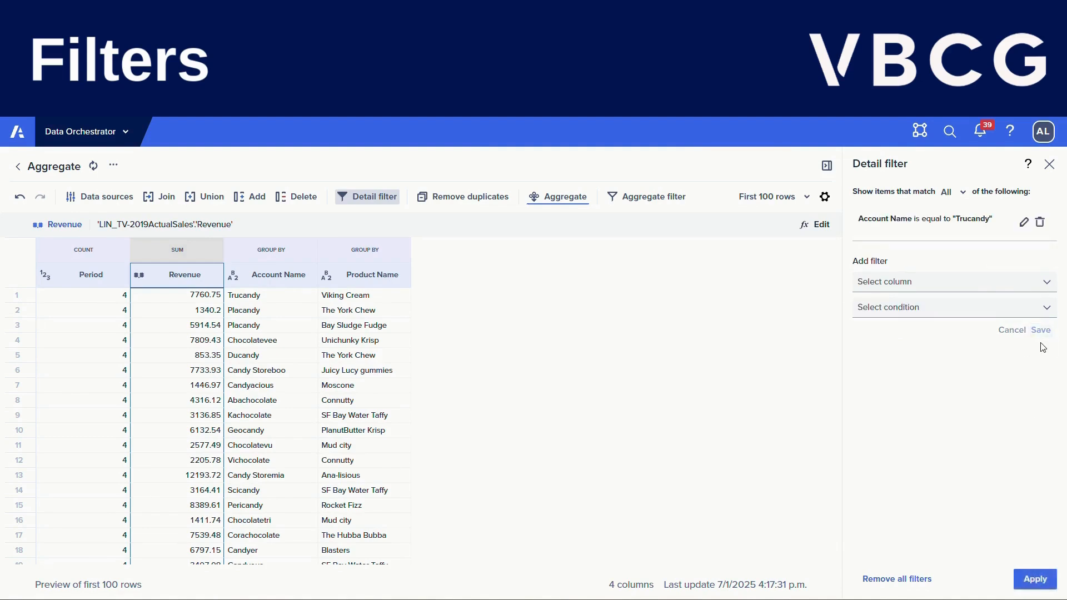
pyautogui.click(1036, 579)
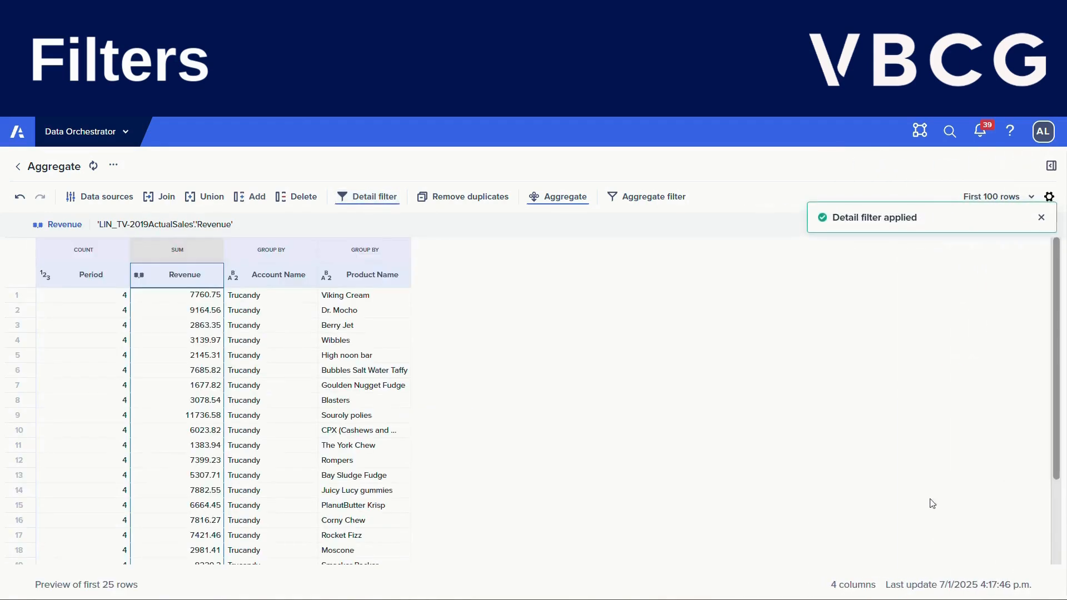
pyautogui.scroll(-2, 265, 317)
pyautogui.scroll(2, 265, 355)
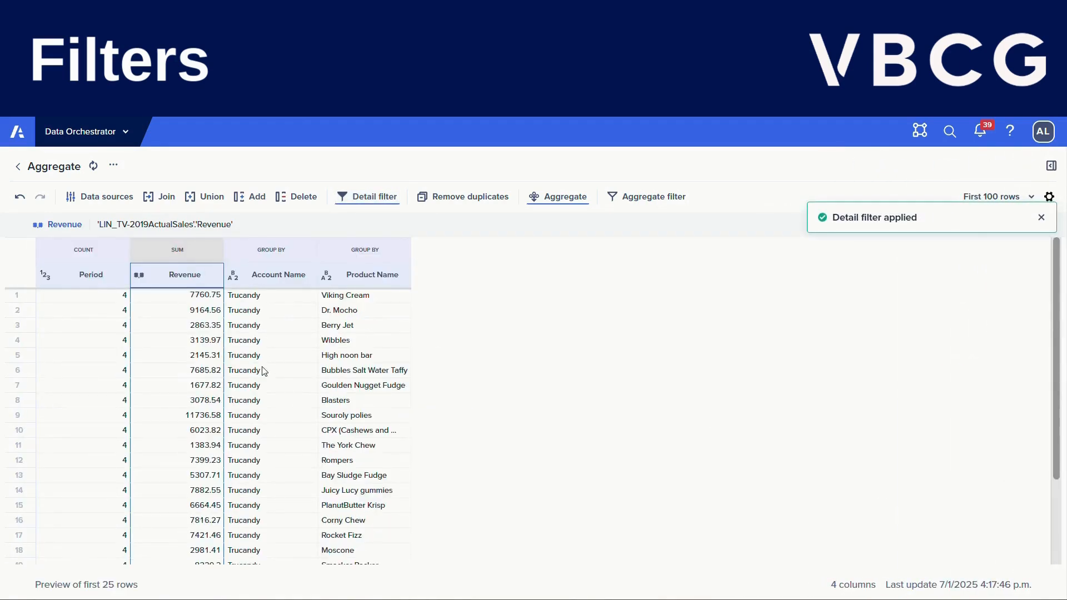
pyautogui.click(368, 196)
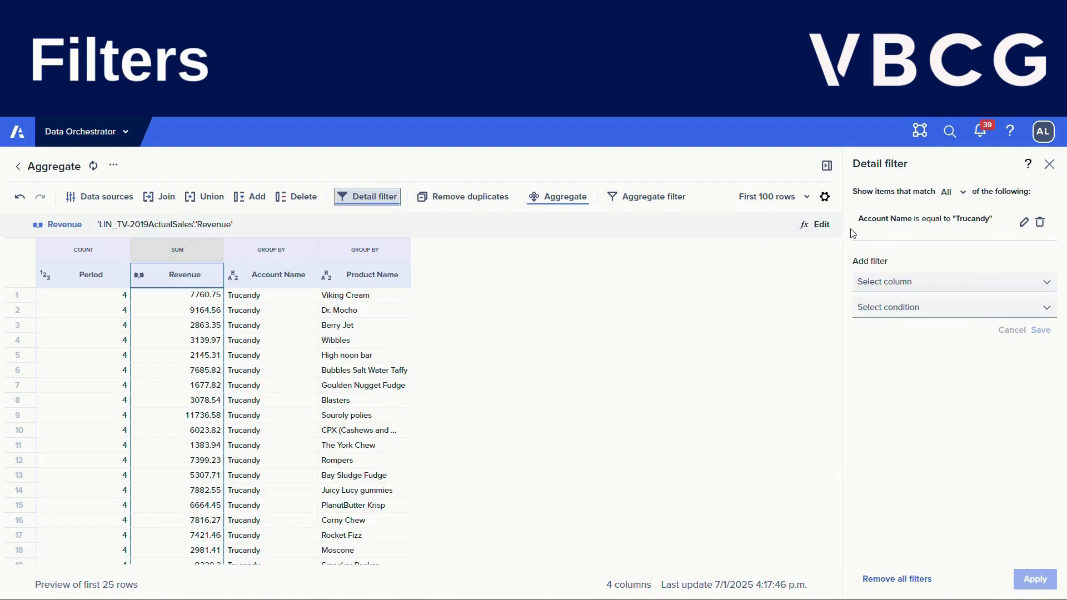
# Step: Apply an aggregate filter where SUM(Revenue) is greater or equal to 3000, and review the remaining rows
pyautogui.click(635, 199)
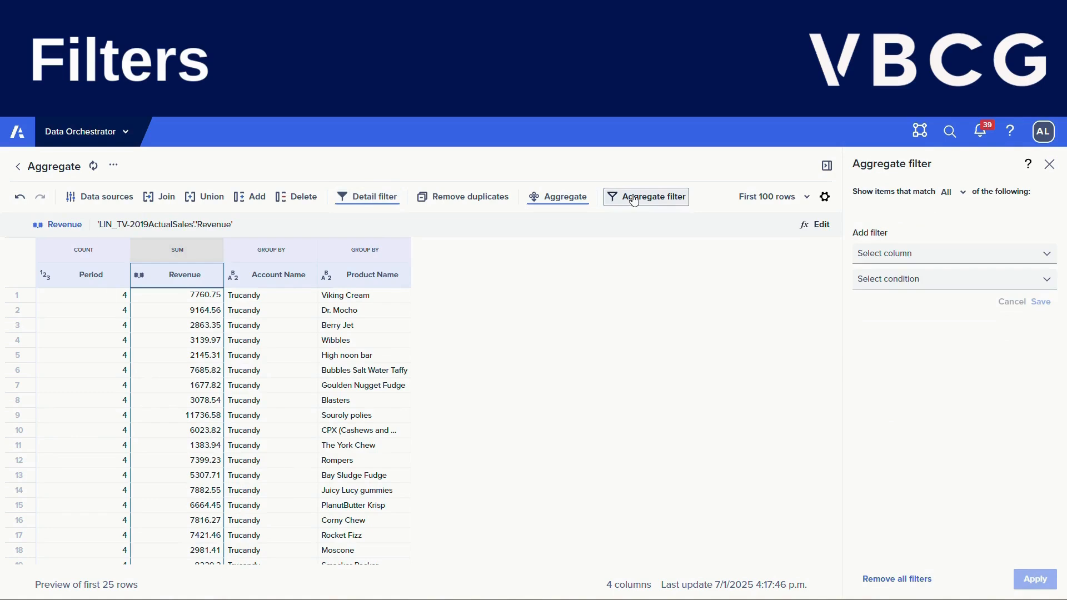
pyautogui.click(937, 259)
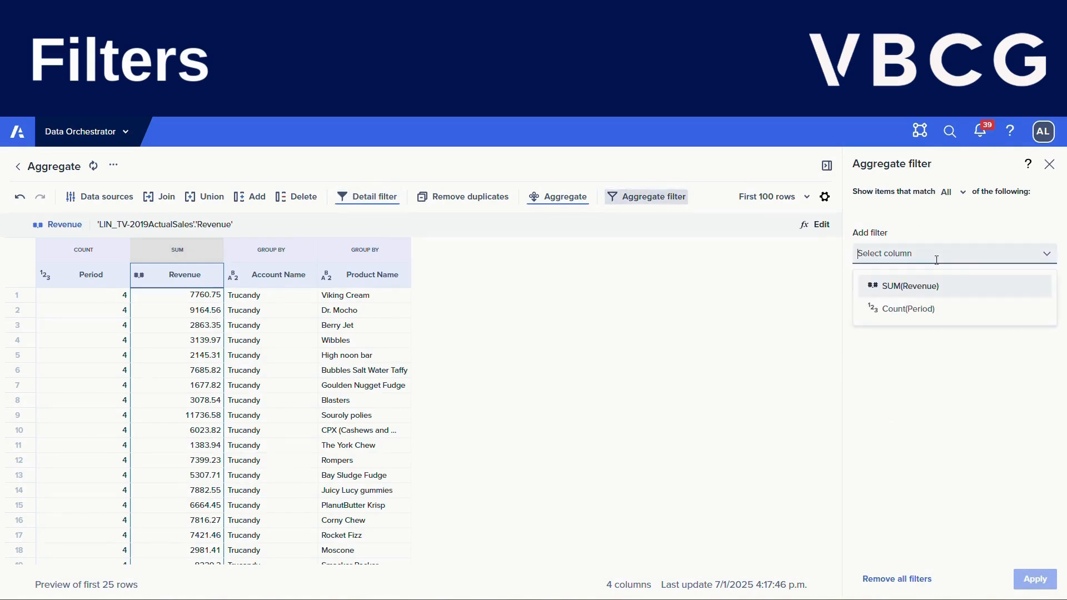
pyautogui.click(890, 298)
pyautogui.click(883, 278)
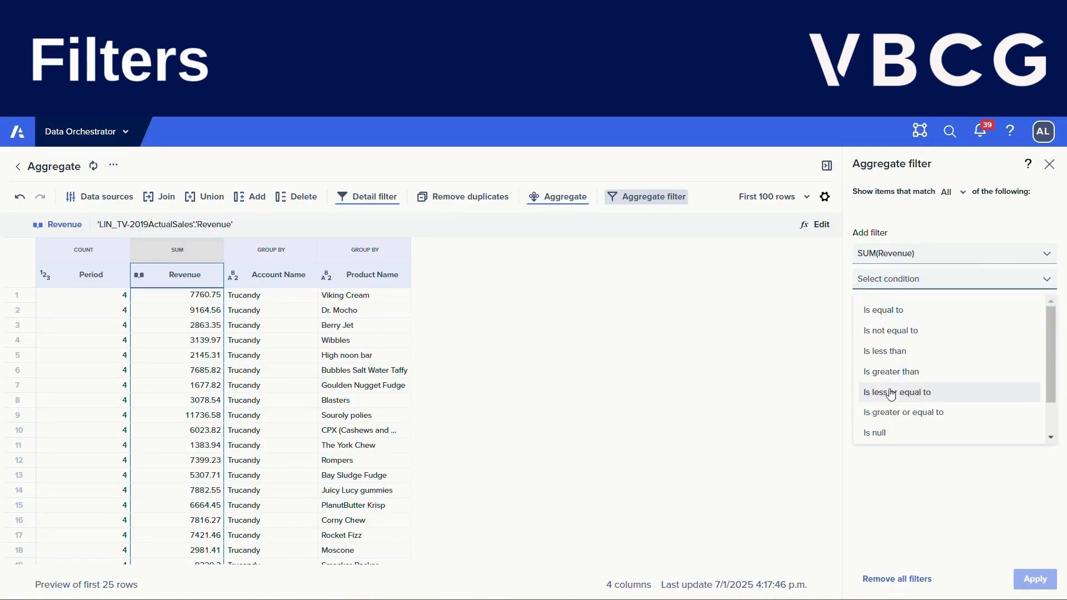
pyautogui.click(893, 412)
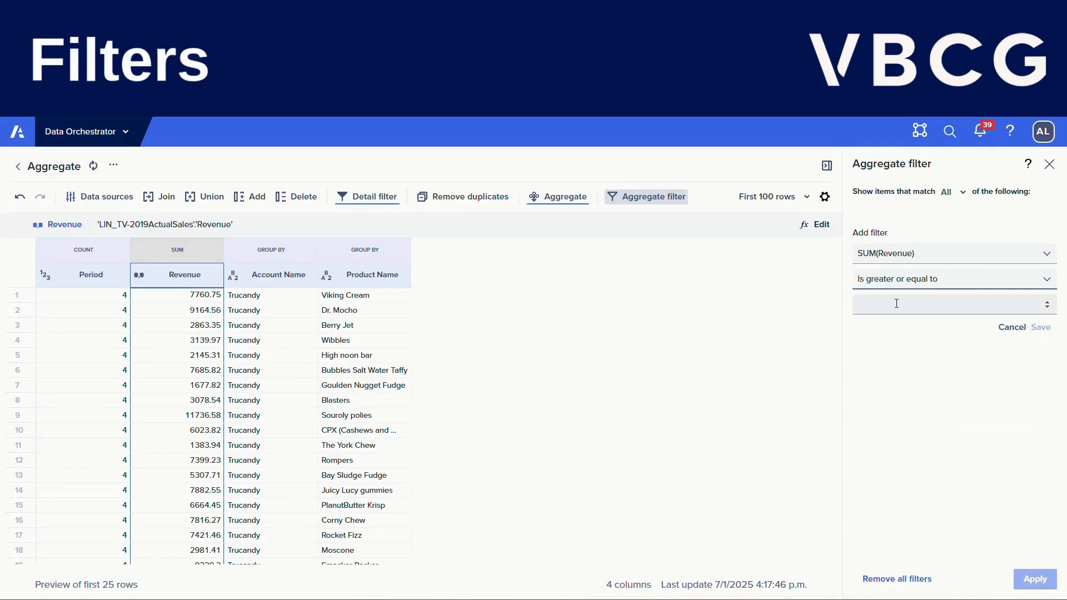
pyautogui.click(896, 304)
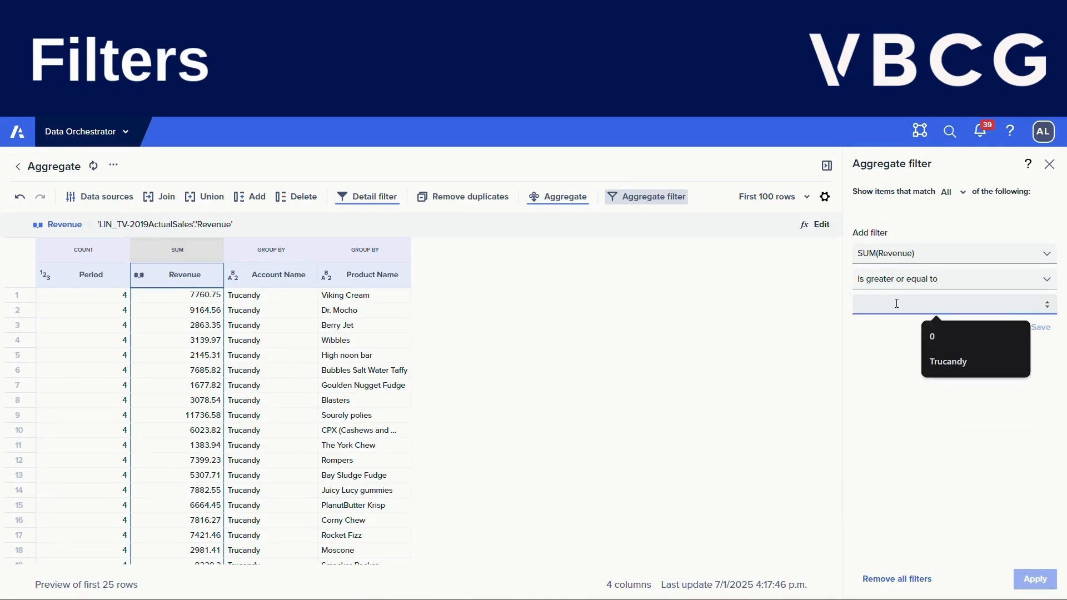
pyautogui.write('3000')
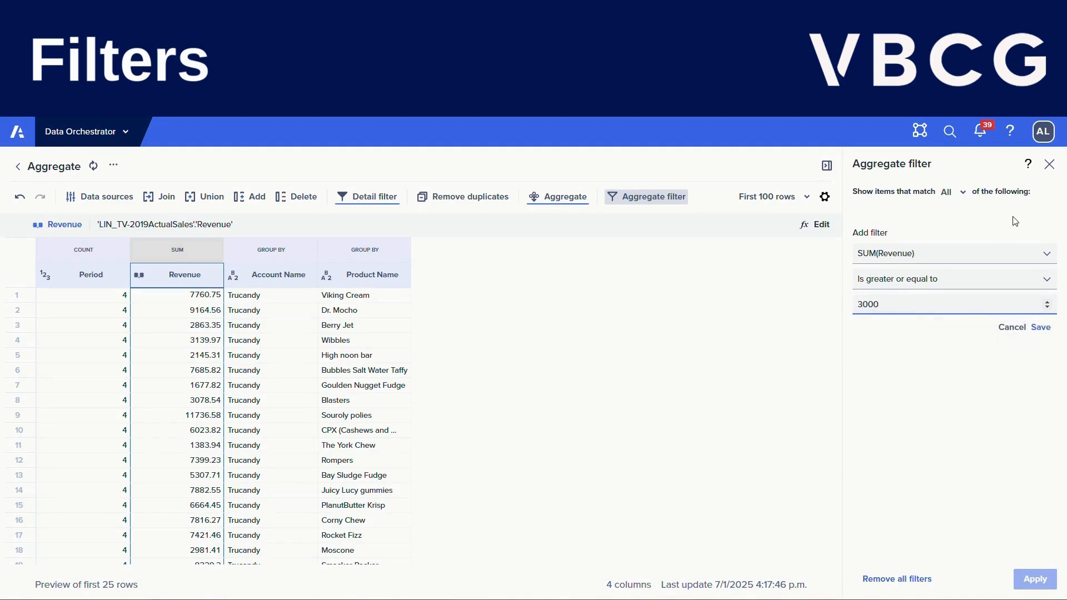
pyautogui.click(1040, 327)
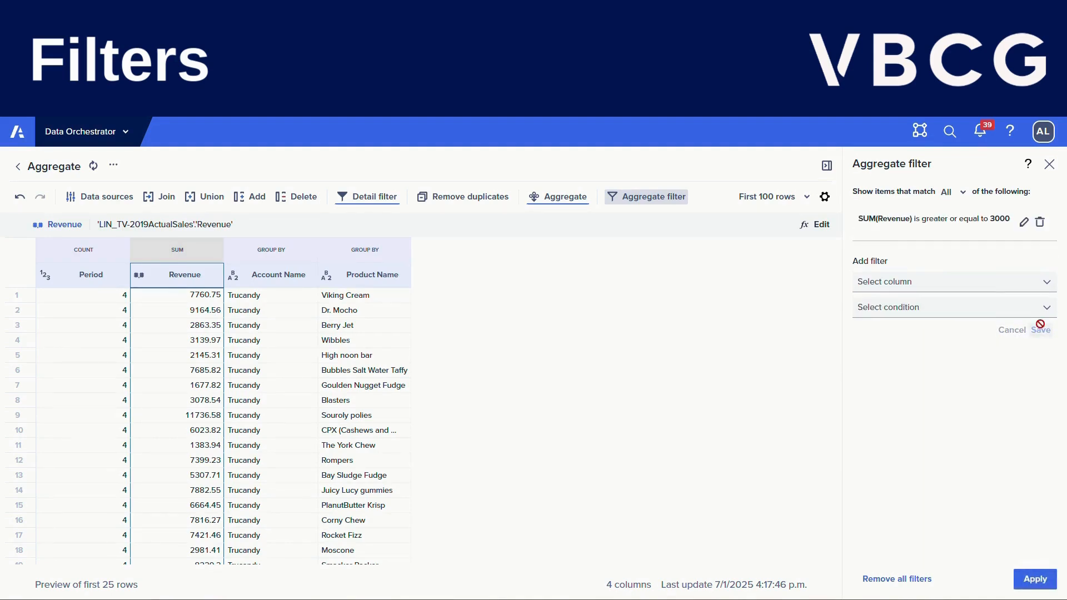
pyautogui.click(1044, 586)
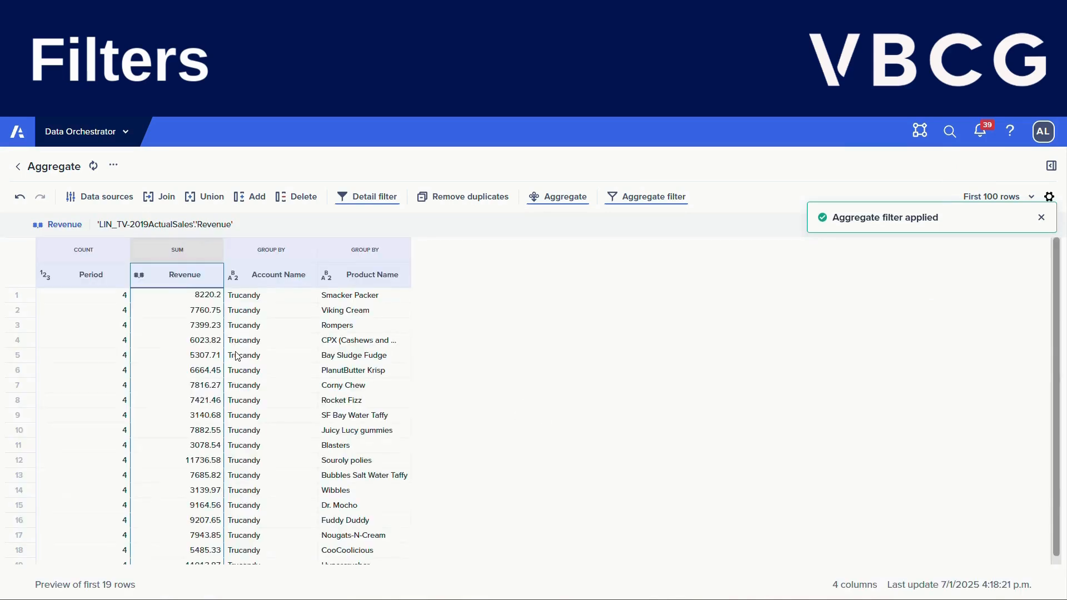
pyautogui.scroll(-1, 204, 324)
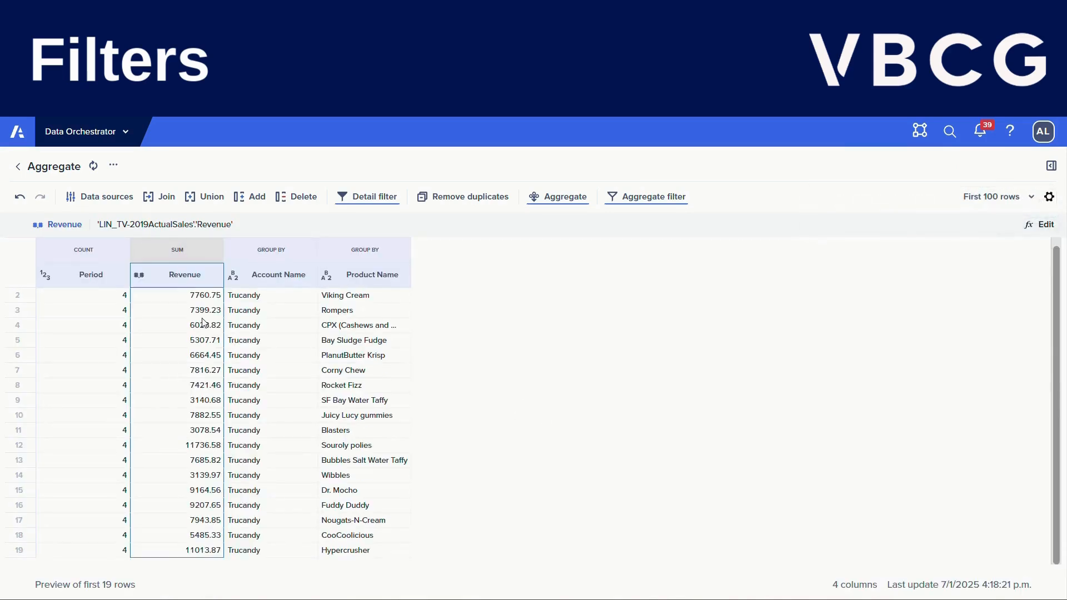
pyautogui.scroll(1, 198, 356)
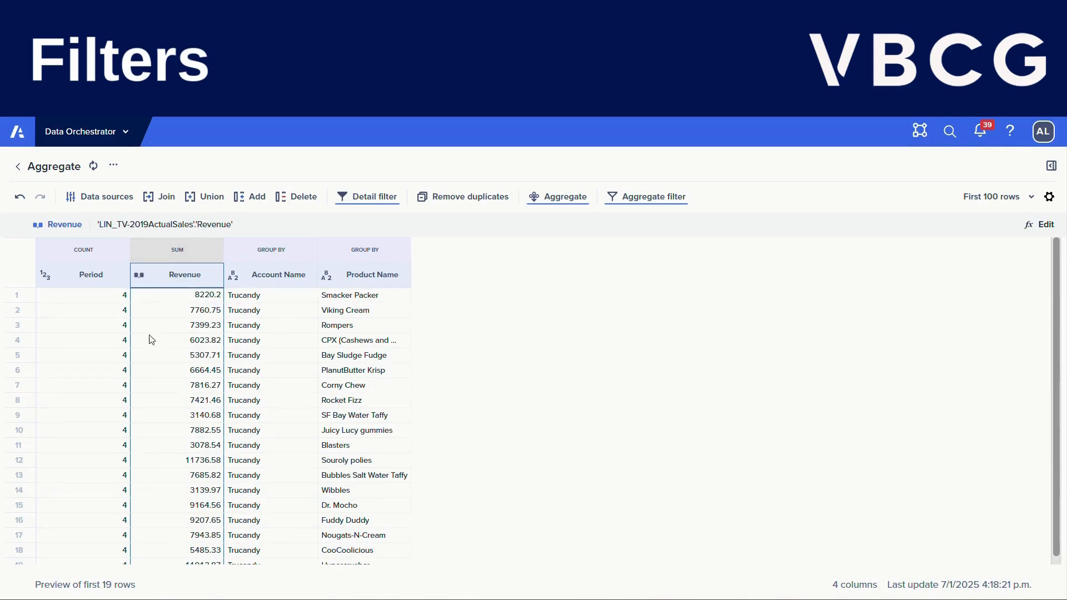
pyautogui.scroll(-1, 208, 332)
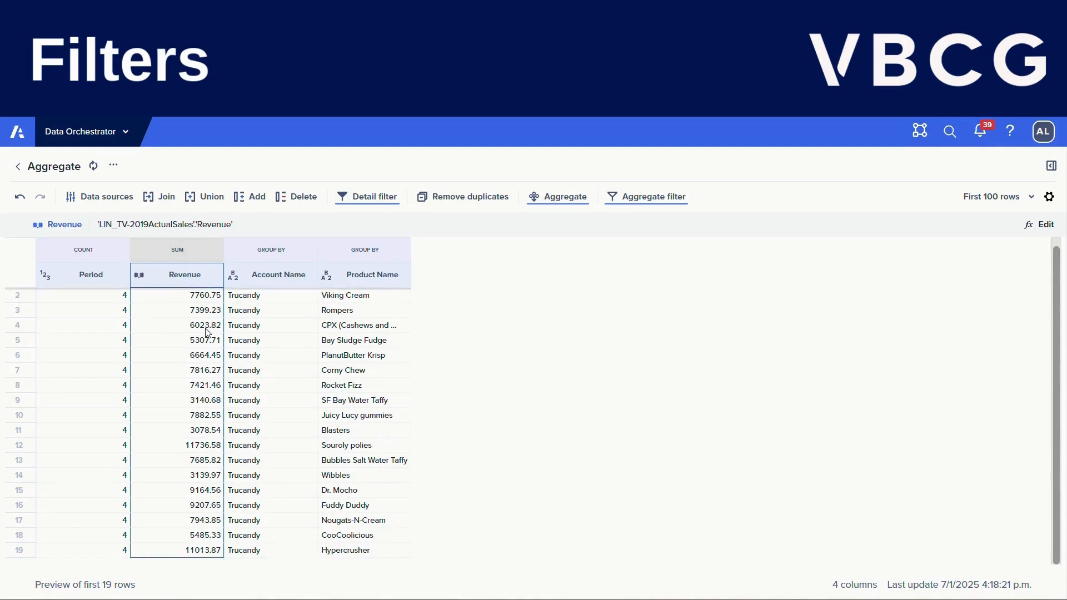
pyautogui.scroll(1, 208, 332)
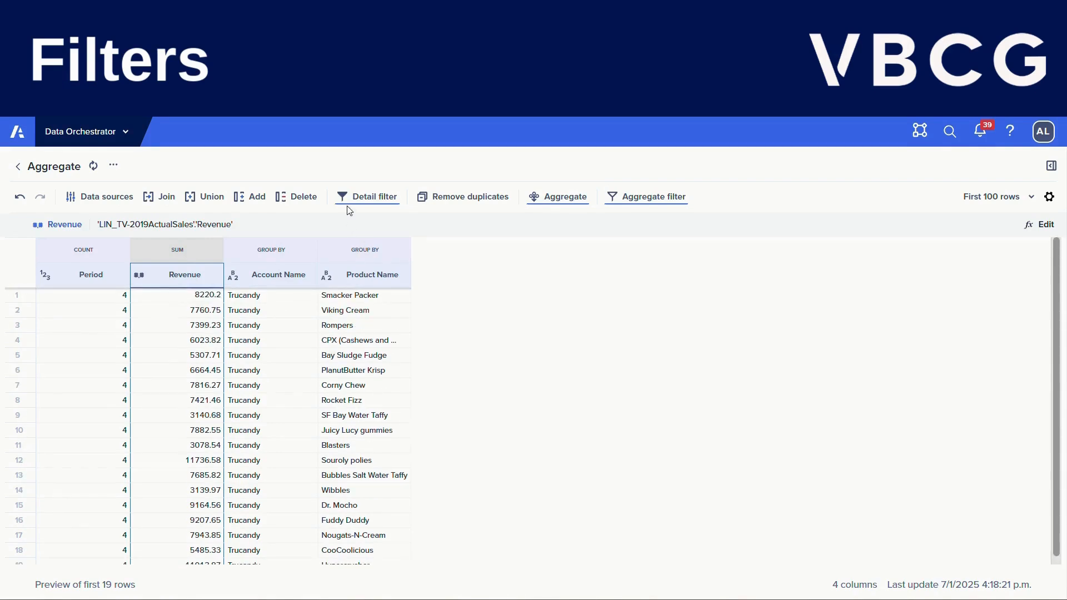
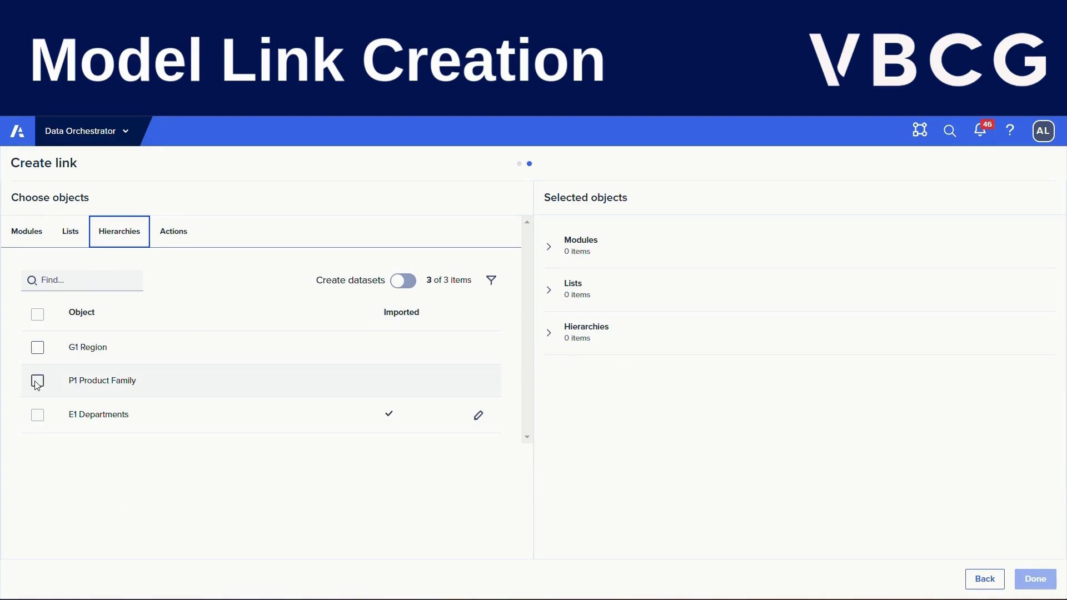
# Step: Select the P1 Product Family hierarchy for the link, include its P2 Products list, and finish creating the link
pyautogui.click(37, 383)
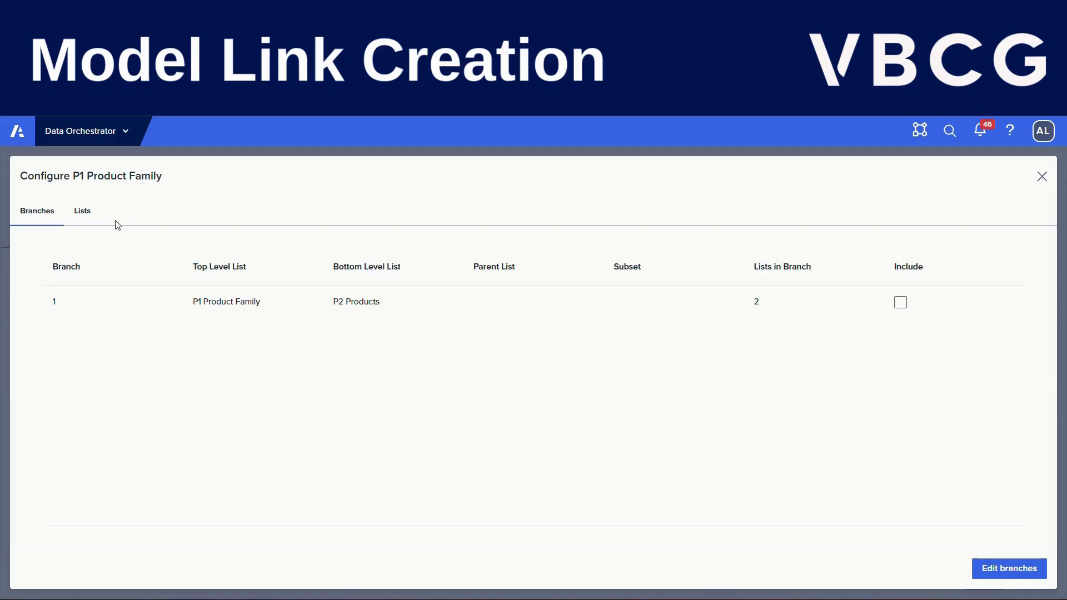
pyautogui.click(68, 216)
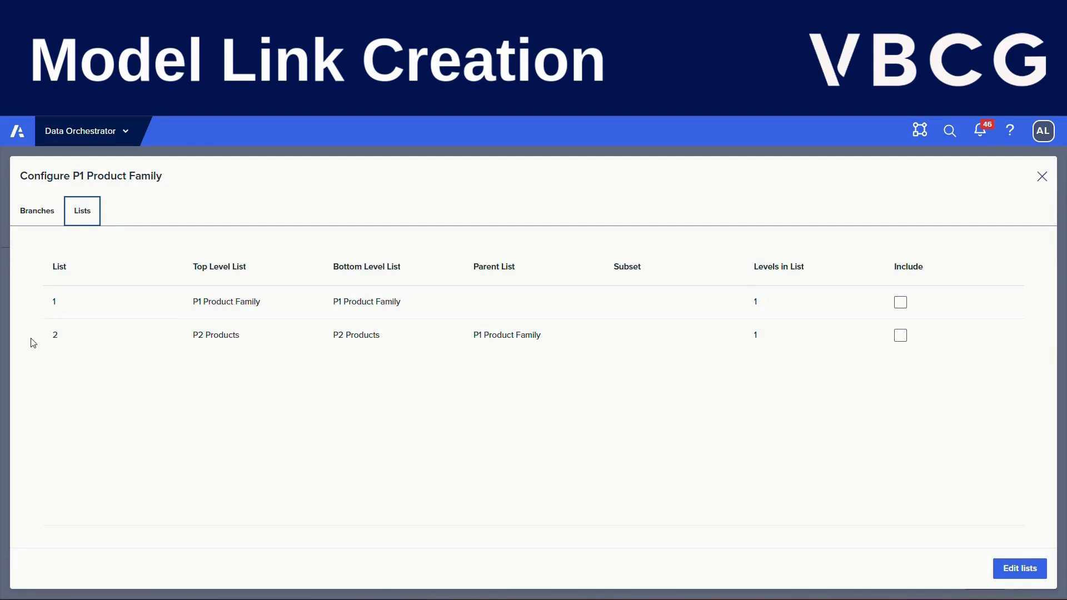
pyautogui.click(903, 337)
pyautogui.click(1019, 572)
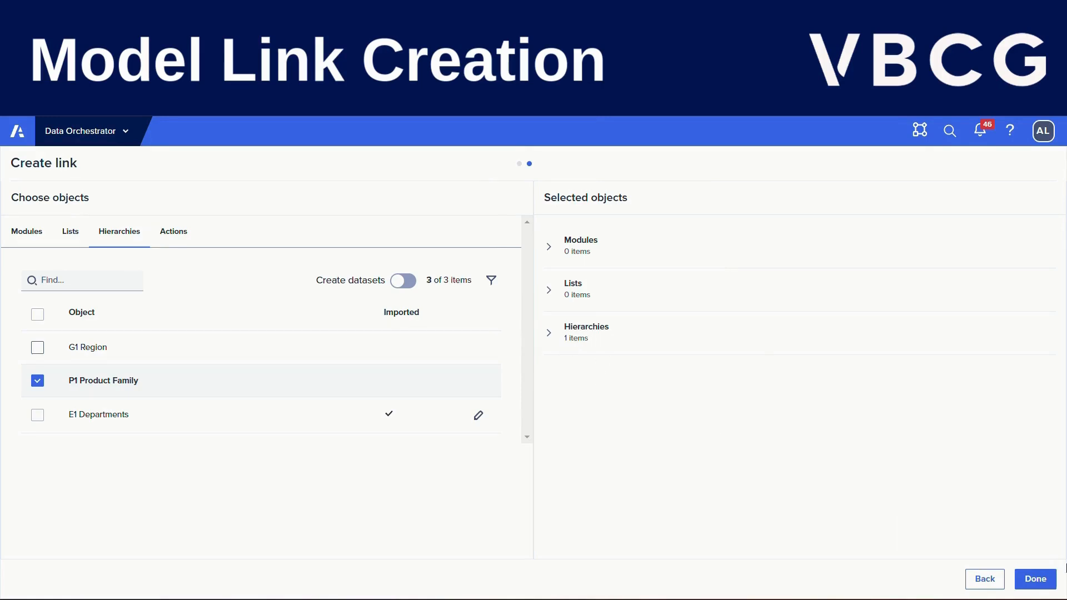
pyautogui.click(1049, 580)
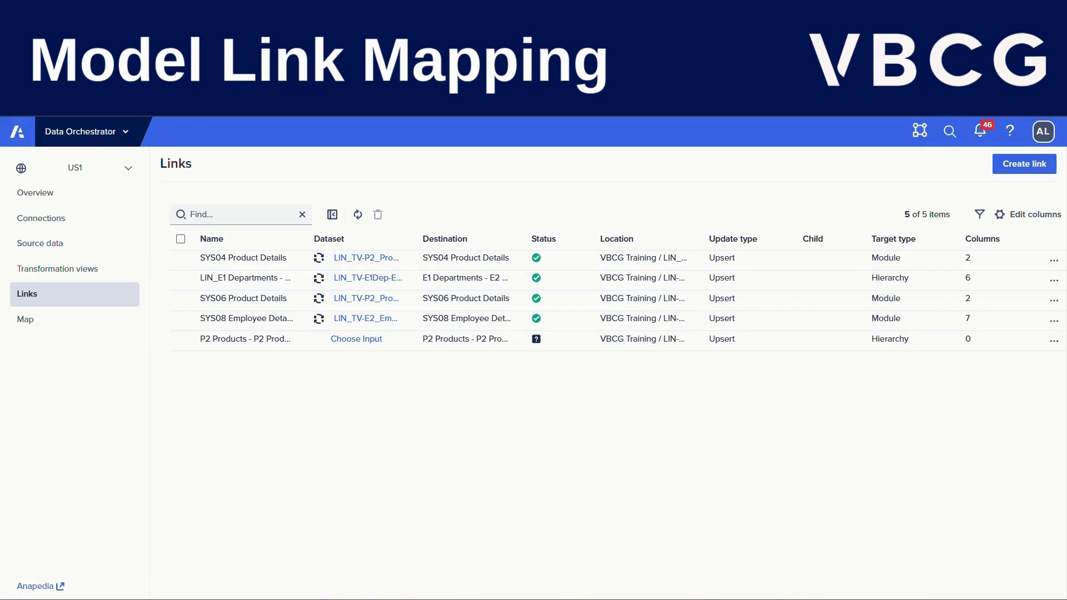
# Step: Search the datasets for "product" and choose Products details as the input for the P2 Products hierarchy link
pyautogui.click(354, 339)
pyautogui.click(91, 206)
pyautogui.write('product')
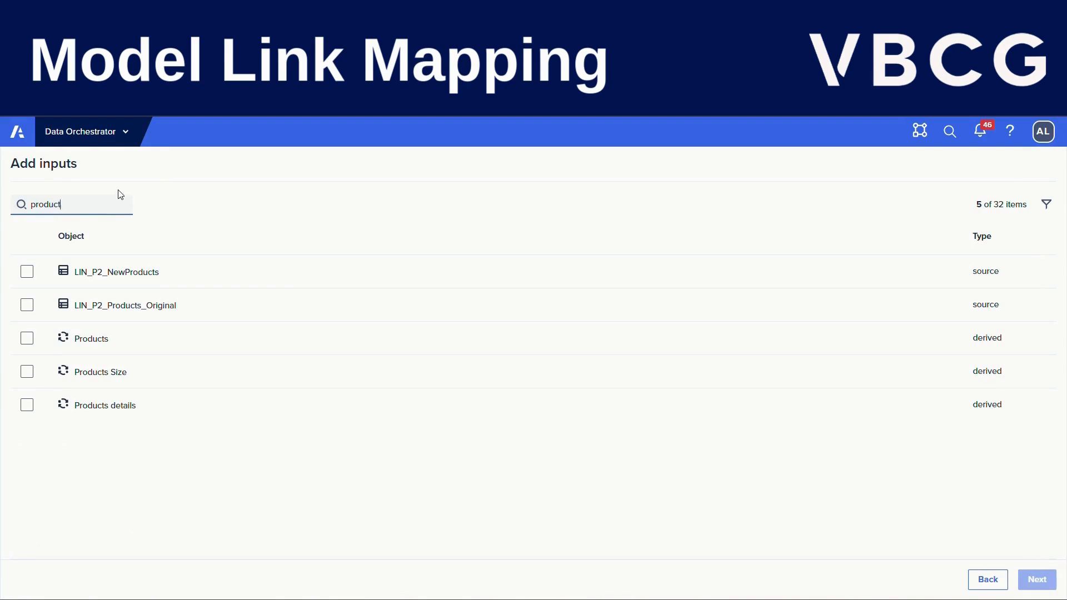
pyautogui.click(27, 405)
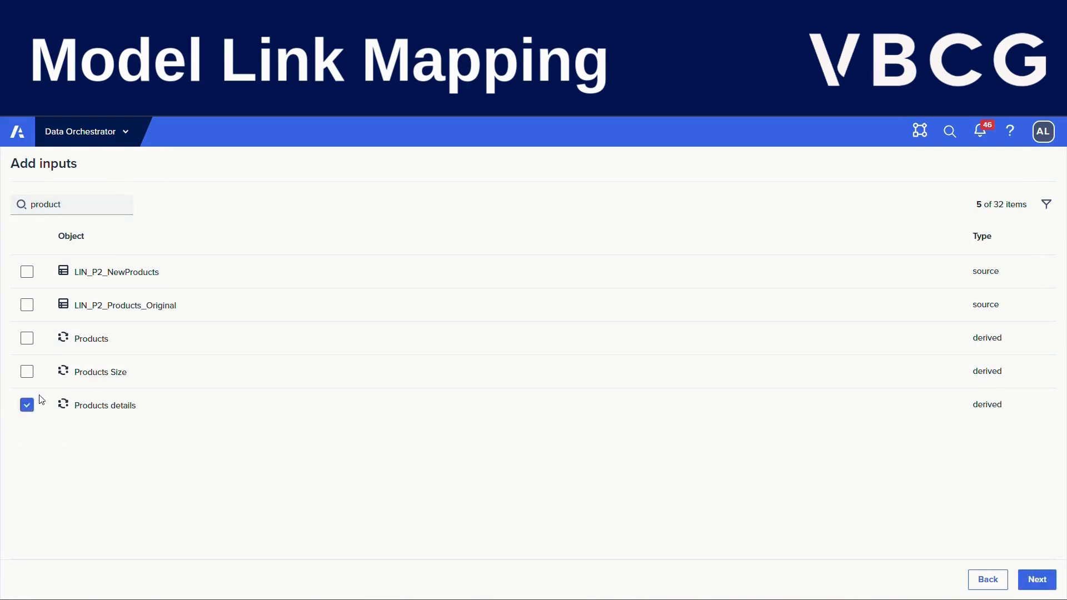
pyautogui.click(1051, 588)
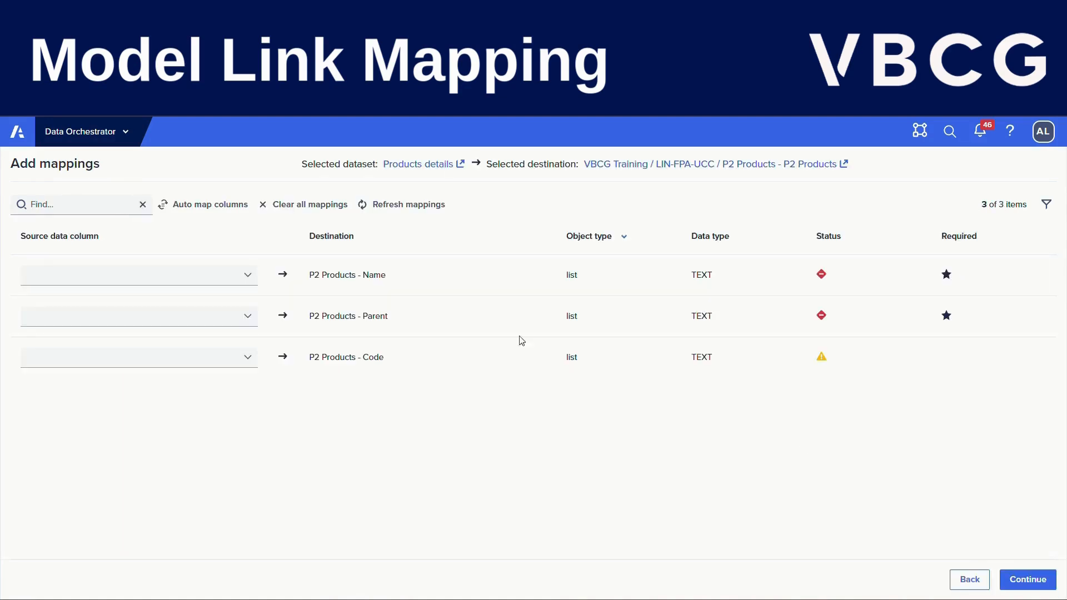
# Step: Auto map the Products details columns to the P2 Products name, parent and code destinations, and save the mappings
pyautogui.click(186, 275)
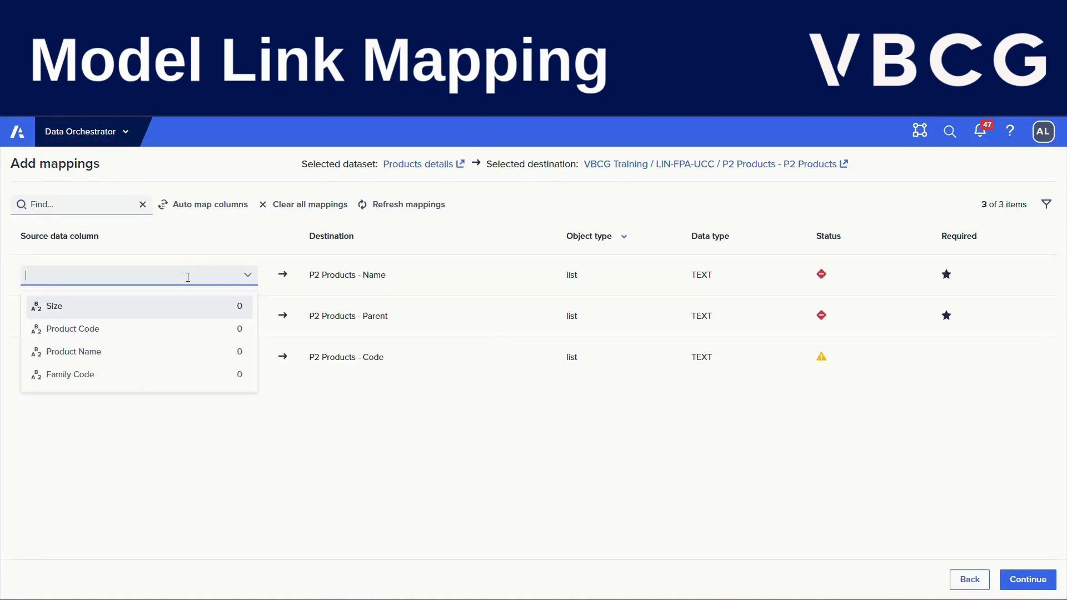
pyautogui.click(194, 249)
pyautogui.click(211, 207)
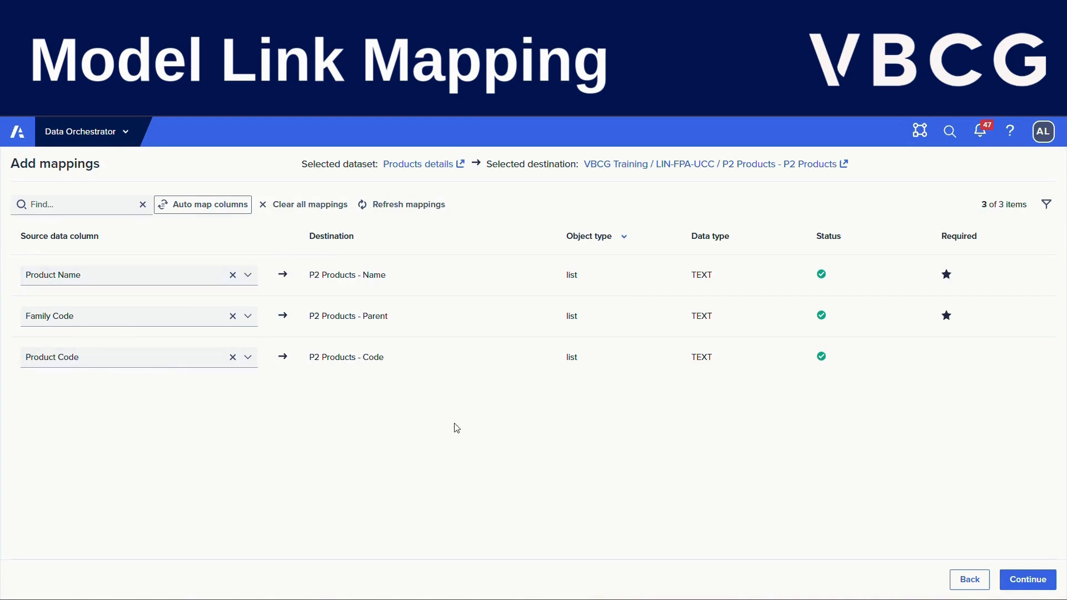
pyautogui.click(1019, 583)
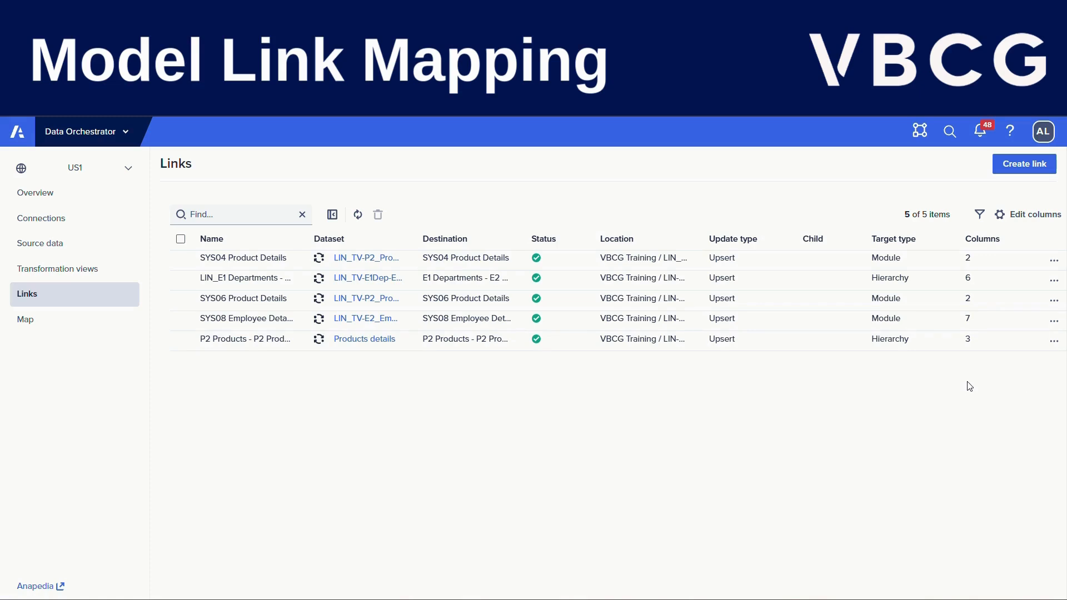
# Step: Push the data of the P2 Products hierarchy link to the Anaplan model
pyautogui.click(1055, 346)
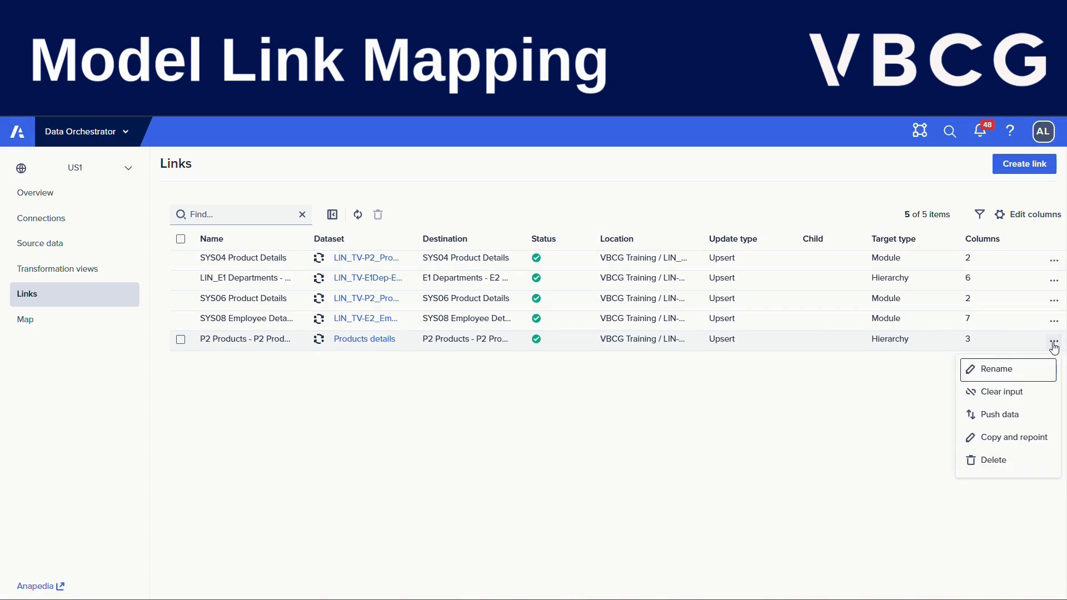
pyautogui.click(1010, 412)
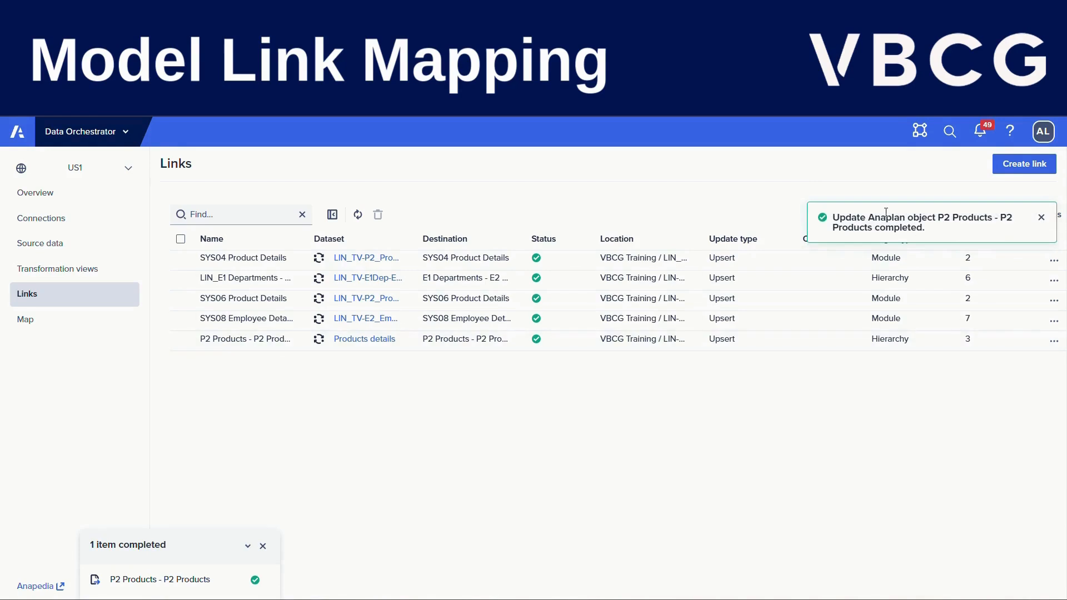
pyautogui.moveTo(834, 216); pyautogui.dragTo(961, 214)
pyautogui.click(959, 215)
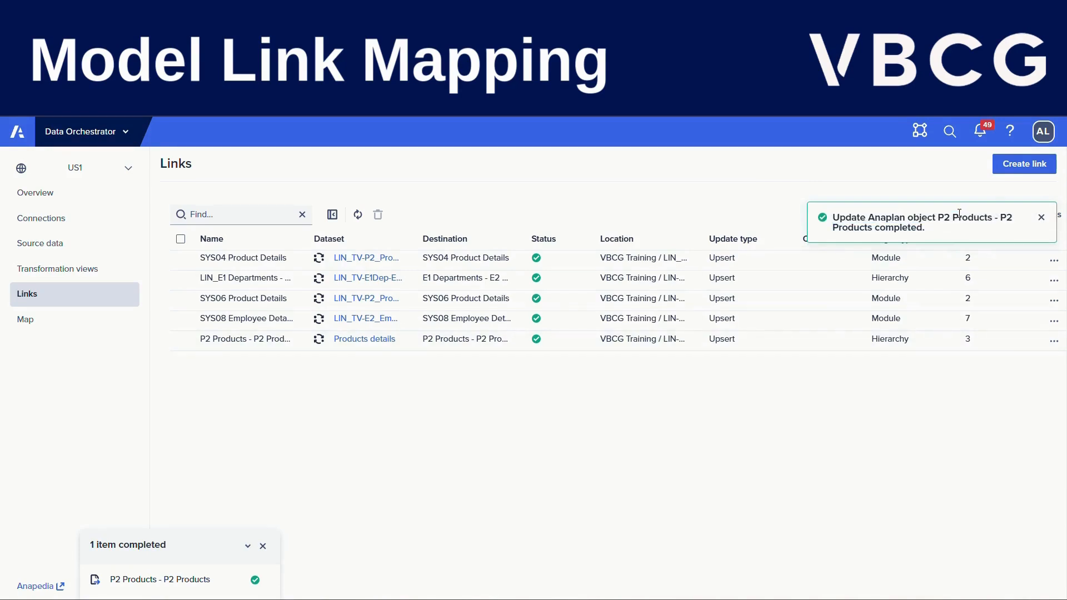
pyautogui.click(1055, 342)
pyautogui.click(1022, 371)
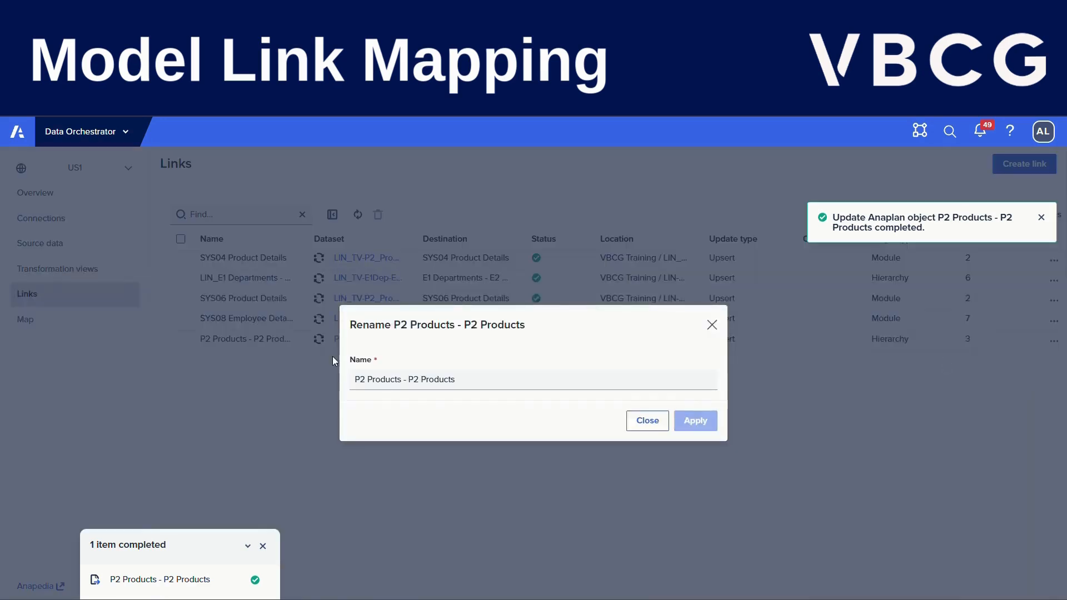
pyautogui.click(712, 325)
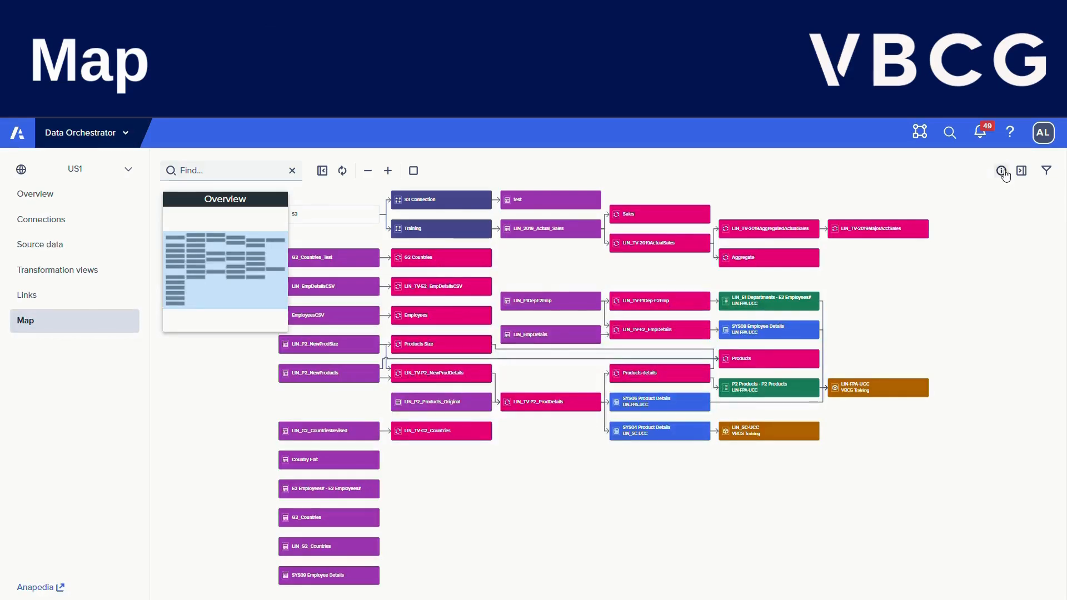
# Step: Review the map's chart key to identify the object types, and close it
pyautogui.click(1003, 171)
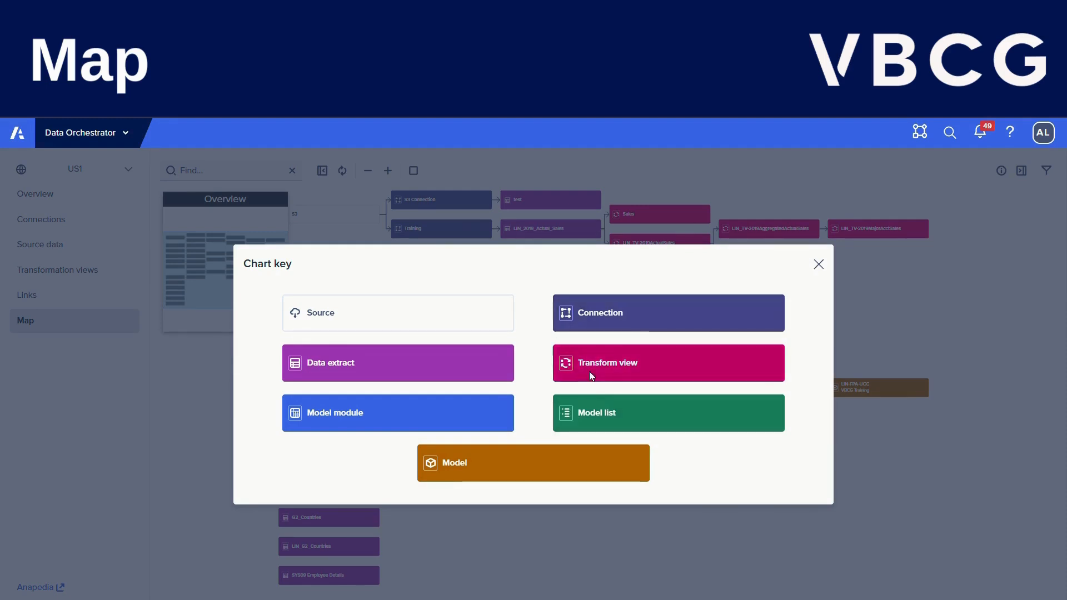
pyautogui.click(819, 264)
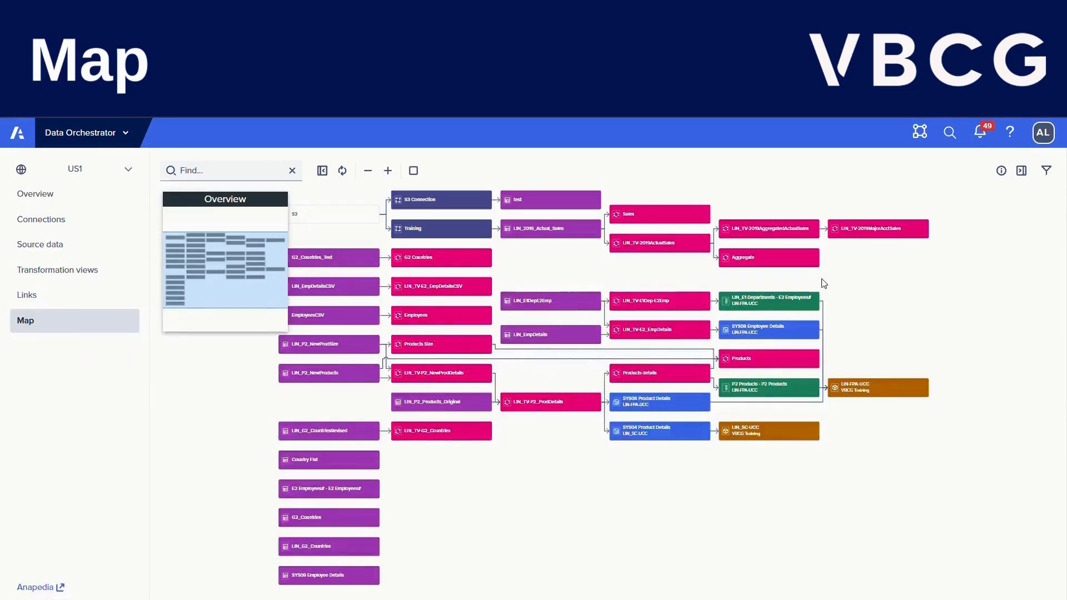
# Step: Highlight the LIN_2019_Actual_Sales dataset in the map and examine its connected source and transformation views
pyautogui.scroll(5, 551, 278)
pyautogui.moveTo(545, 273); pyautogui.dragTo(404, 361)
pyautogui.scroll(-3, 630, 362)
pyautogui.scroll(-2, 632, 366)
pyautogui.click(595, 218)
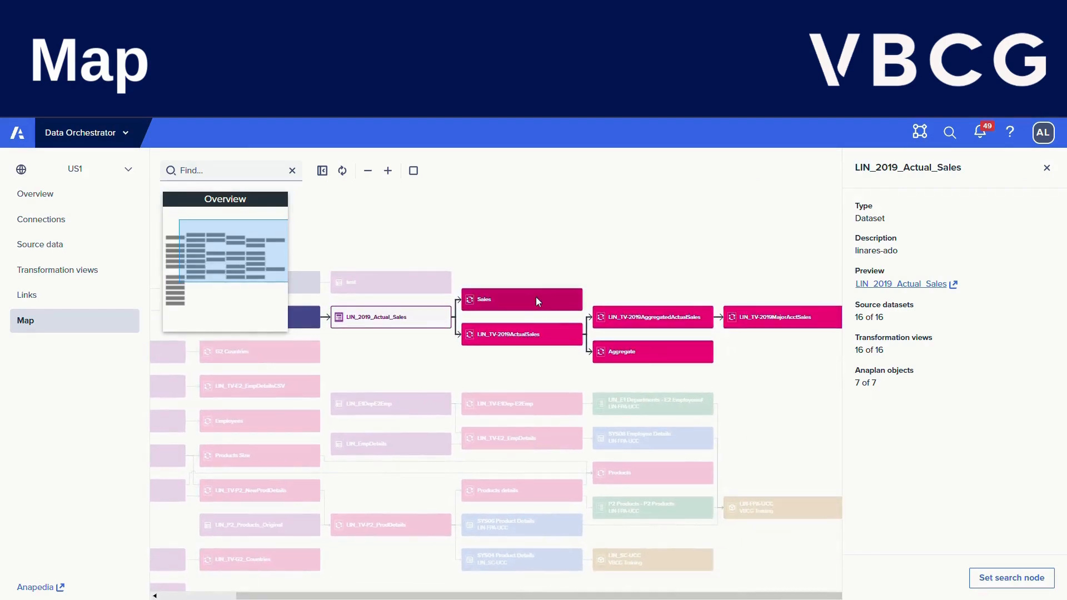
pyautogui.moveTo(538, 363); pyautogui.dragTo(459, 341)
pyautogui.moveTo(606, 361); pyautogui.dragTo(722, 400)
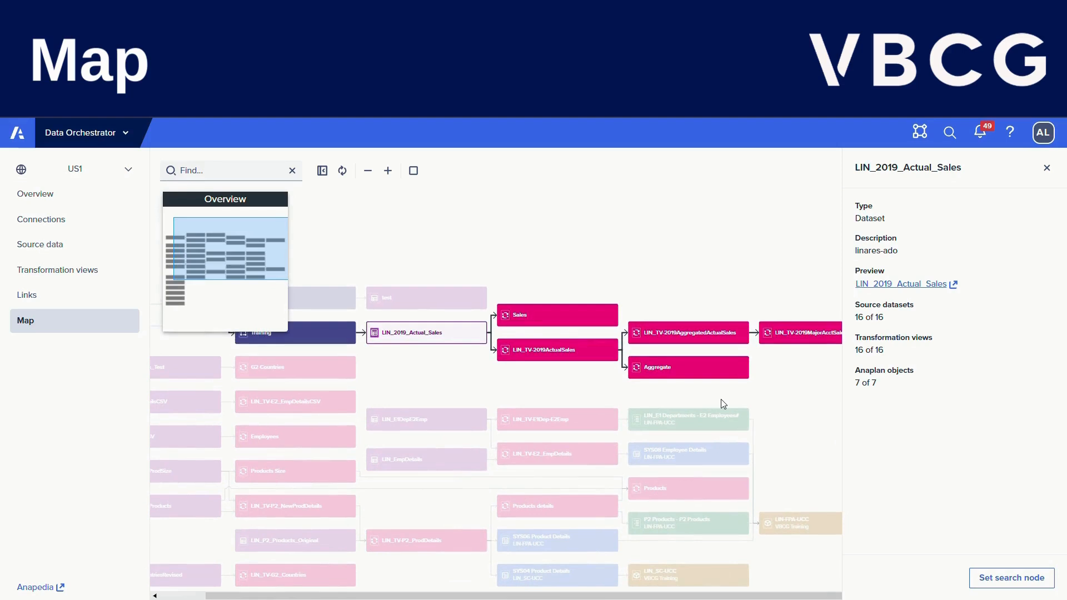
pyautogui.moveTo(508, 389); pyautogui.dragTo(507, 441)
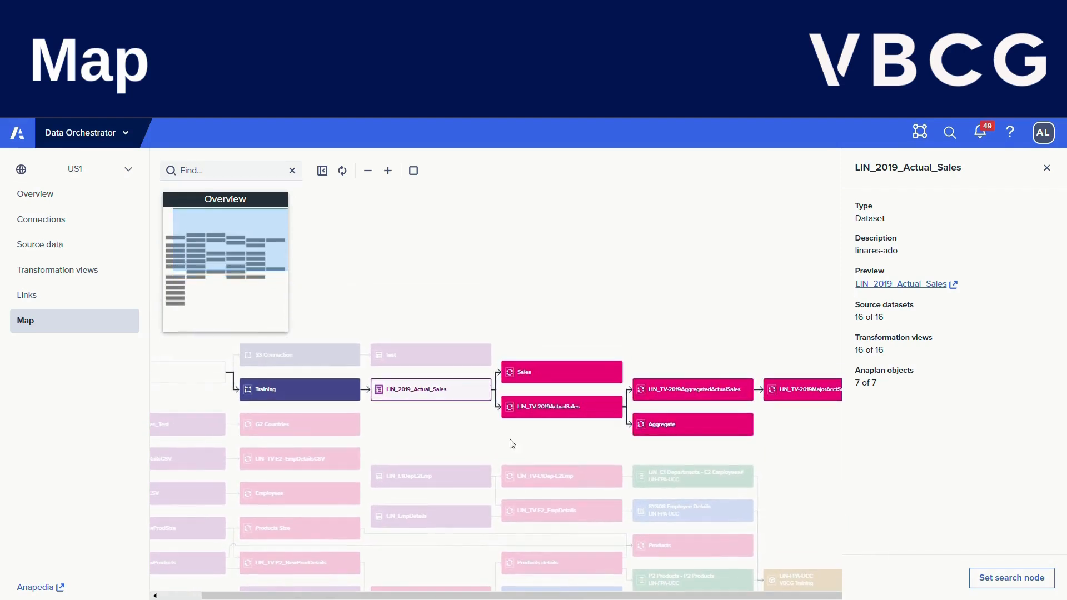